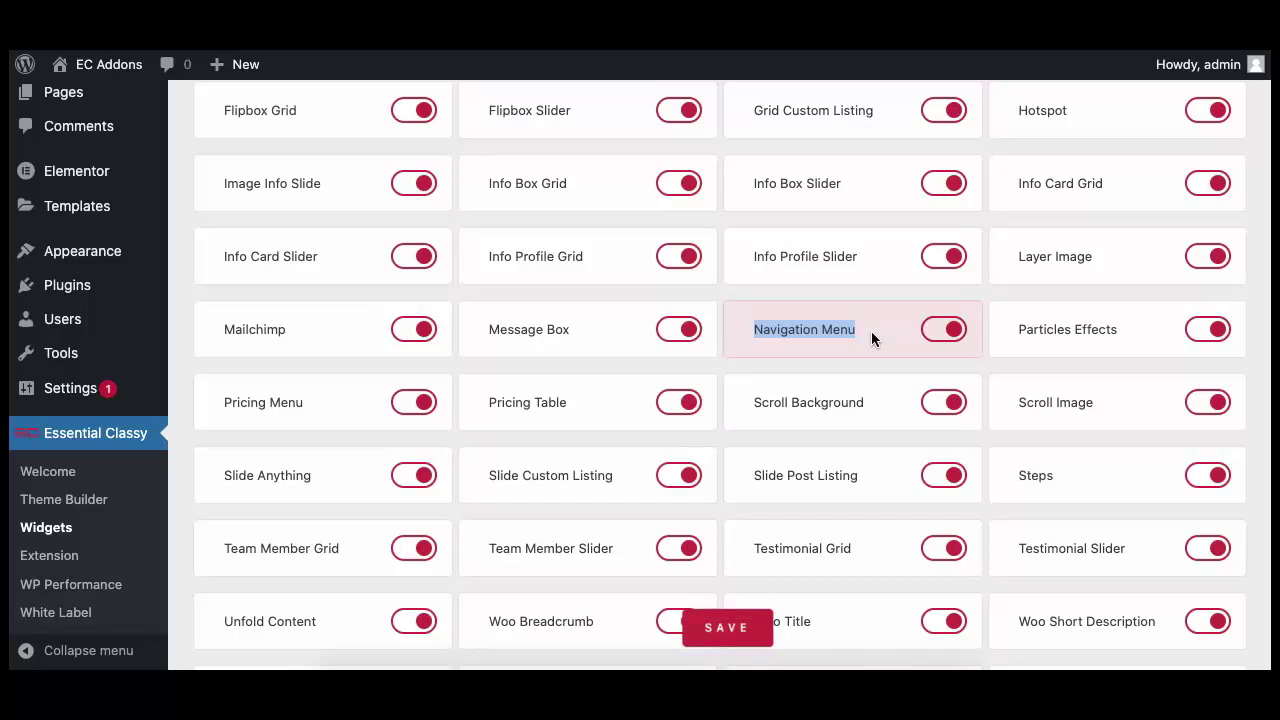
- Create a new WordPress menu named New Header Menu
mouse_move(106, 251)
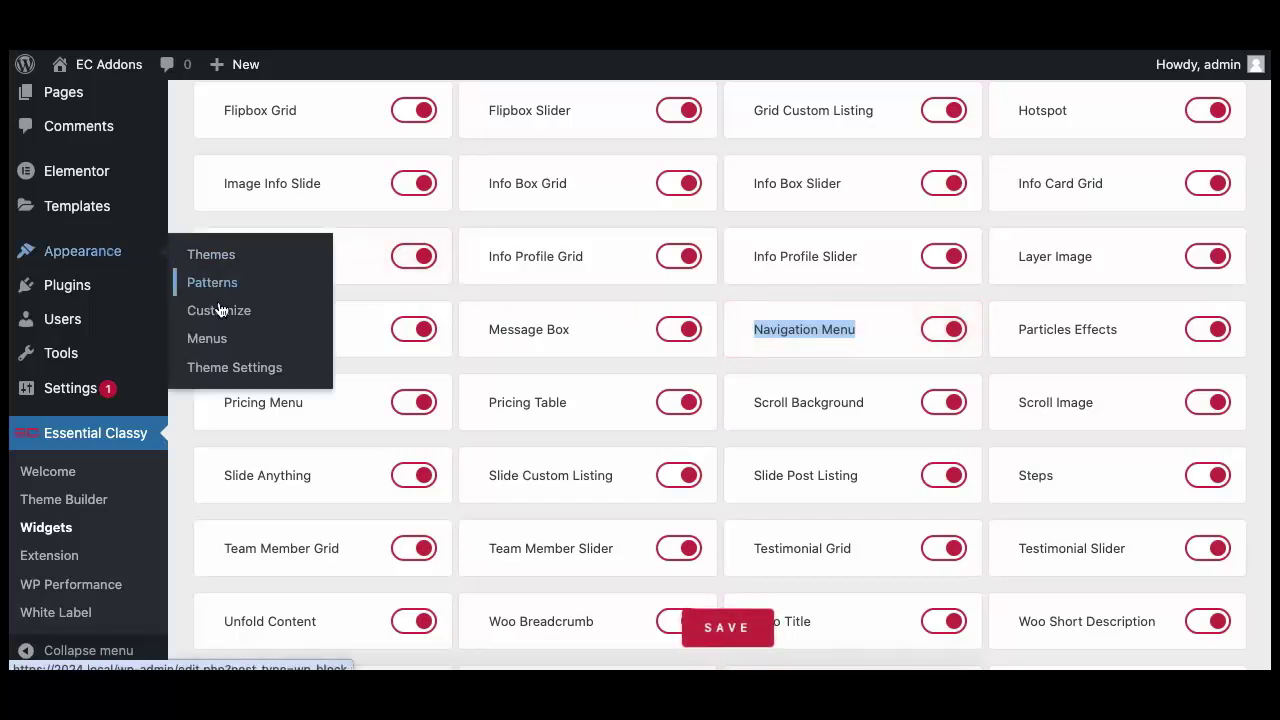
left_click(211, 337)
left_click(628, 227)
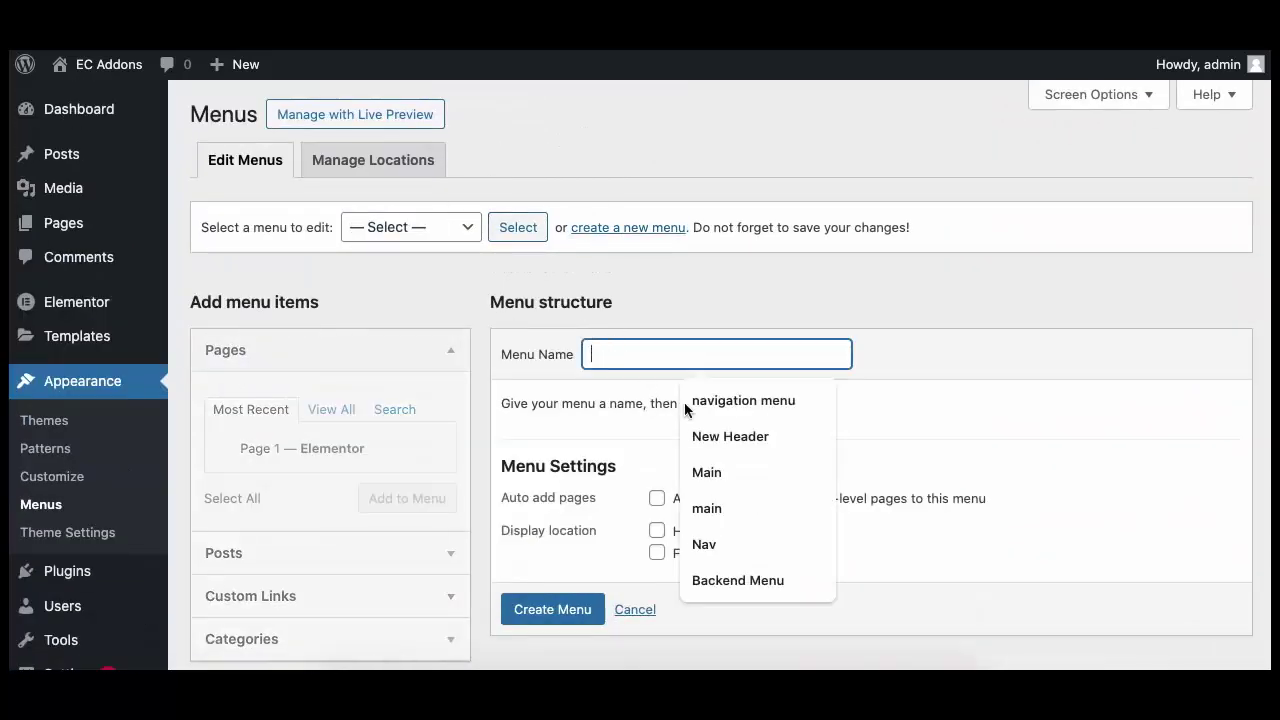
type("New Header Menu")
left_click(553, 609)
- Add a custom link named Home with the URL # to New Header Menu
scroll(563, 494, "down", 2)
left_click(250, 491)
left_click(365, 442)
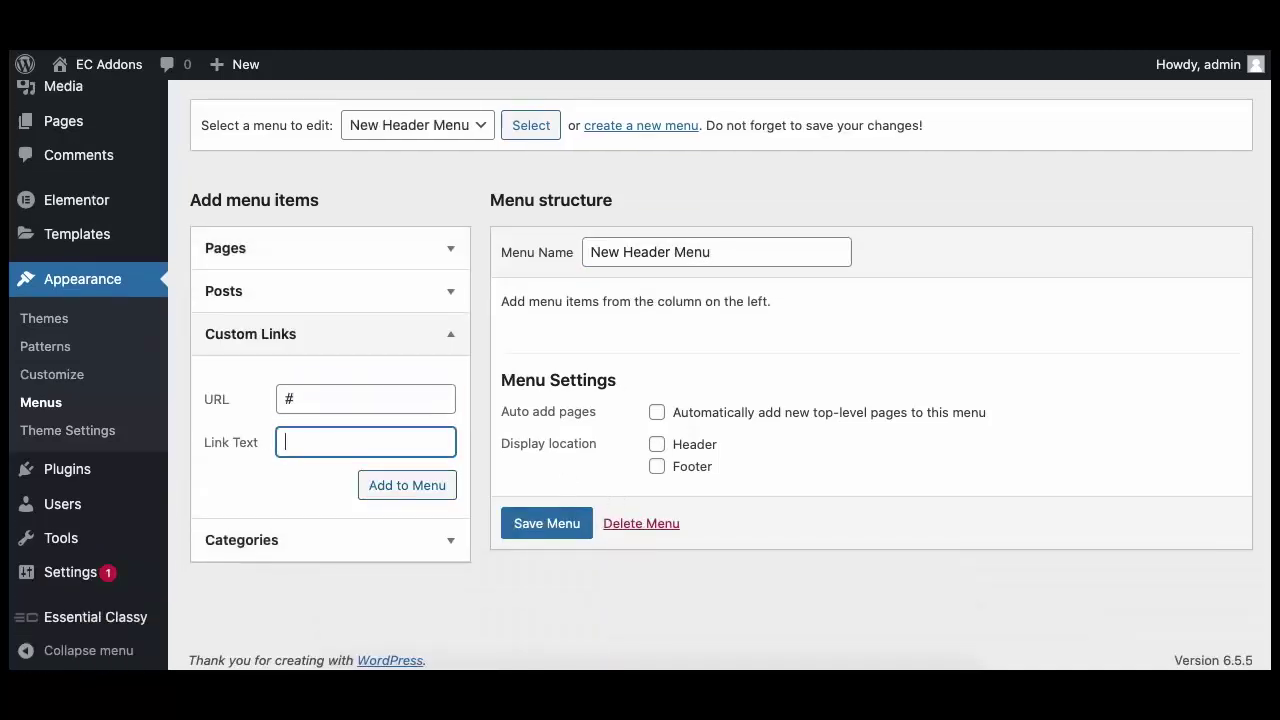
type("Home")
left_click(407, 485)
- Add the existing page Page 1 to New Header Menu
left_click(225, 248)
left_click(223, 343)
left_click(406, 397)
- Add a custom link named Main 1 with the URL # to New Header Menu
left_click(250, 494)
left_click(309, 398)
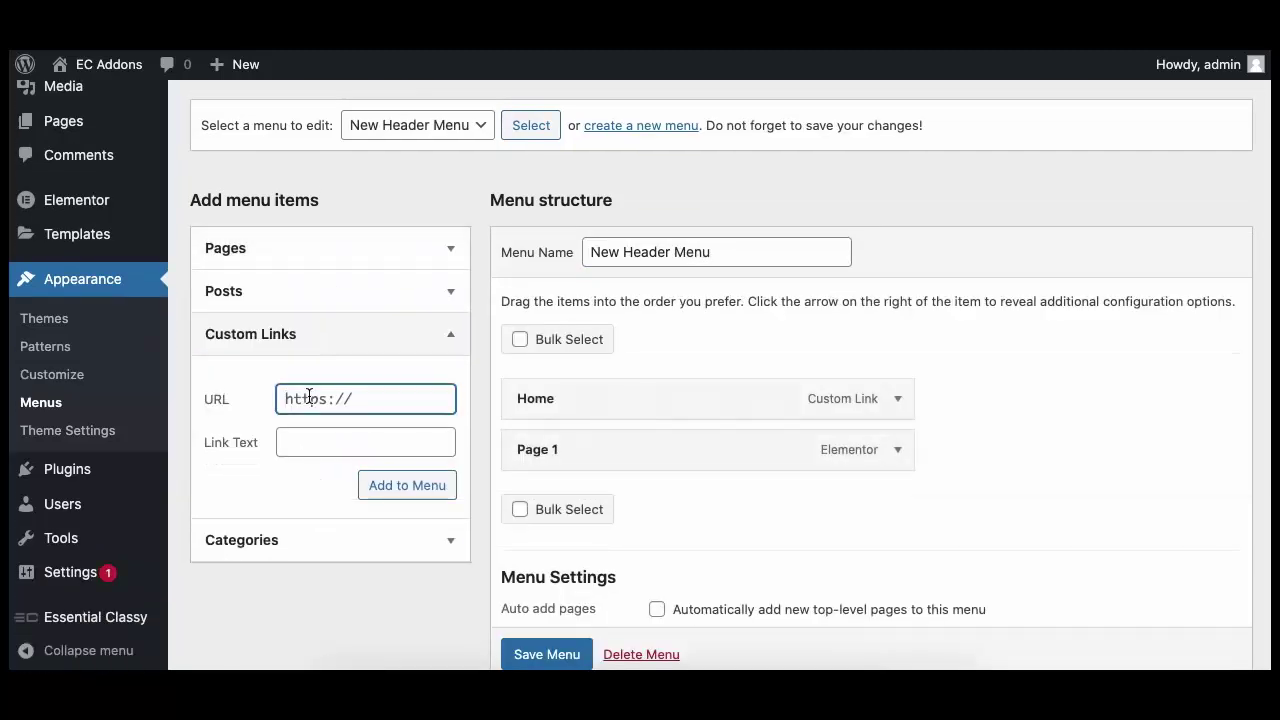
type("#")
key("Tab")
type("Main 1")
left_click(407, 486)
- Add a custom link named Sub Menu 1 with the URL # to New Header Menu
left_click(366, 403)
type("#")
key("Tab")
type("Sub Menu 1")
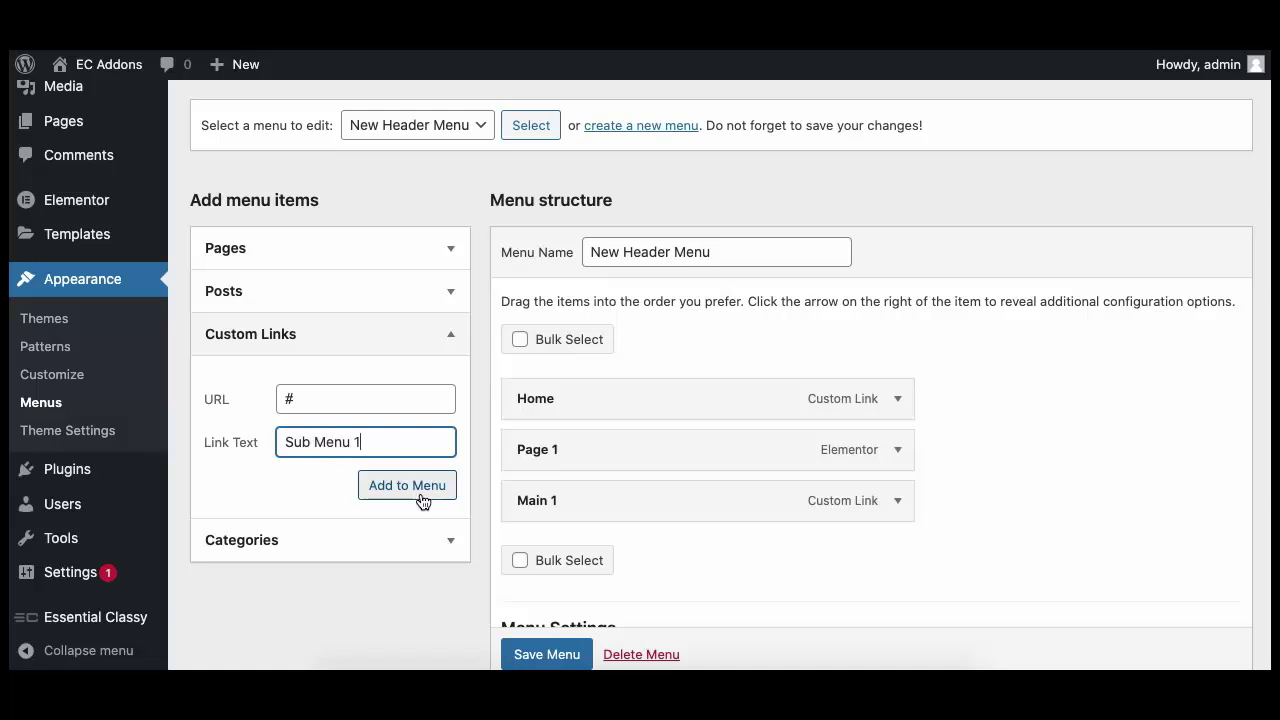
left_click(420, 490)
left_click(370, 495)
- Add a custom link named Sub Menu 2 with the URL # to New Header Menu
left_click(366, 399)
type("#")
key("Tab")
type("Sub Menu 2")
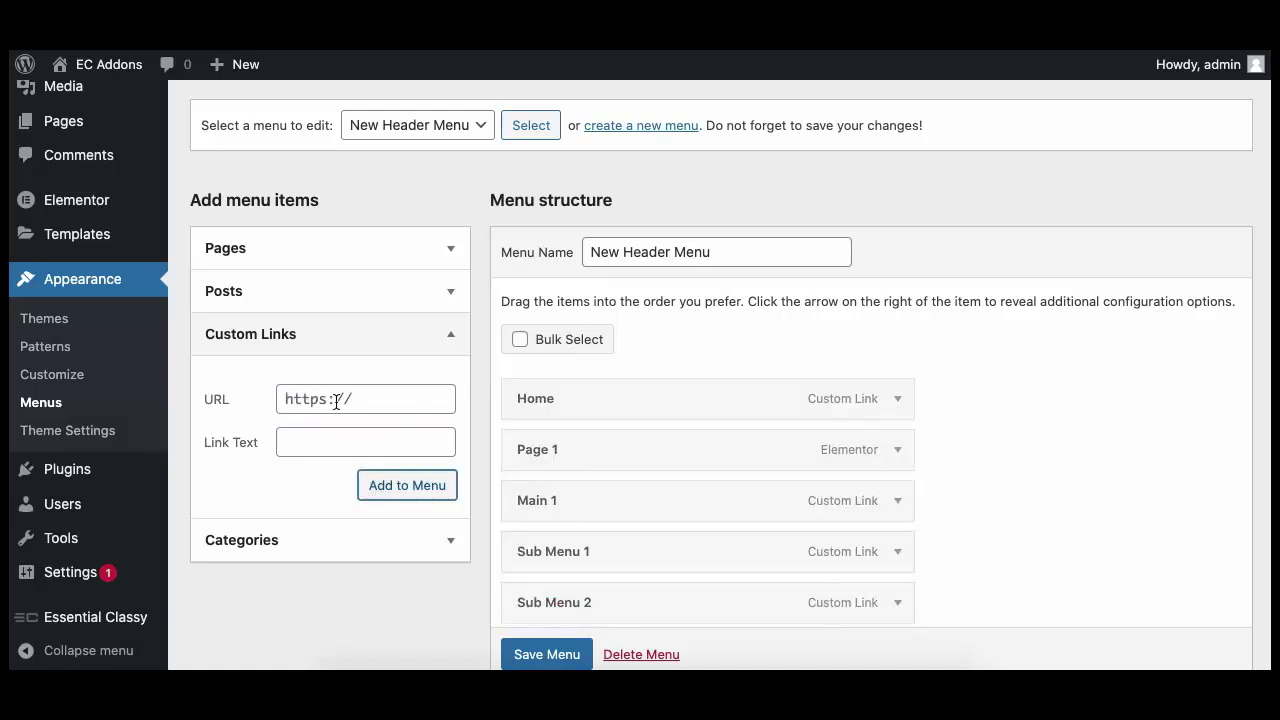
- Add custom links Sub Menu 2.1 and Sub Menu 2.2 with the URL #, and nest the submenu items under their parents
type("#")
key("Tab")
type("Sub Menu 2")
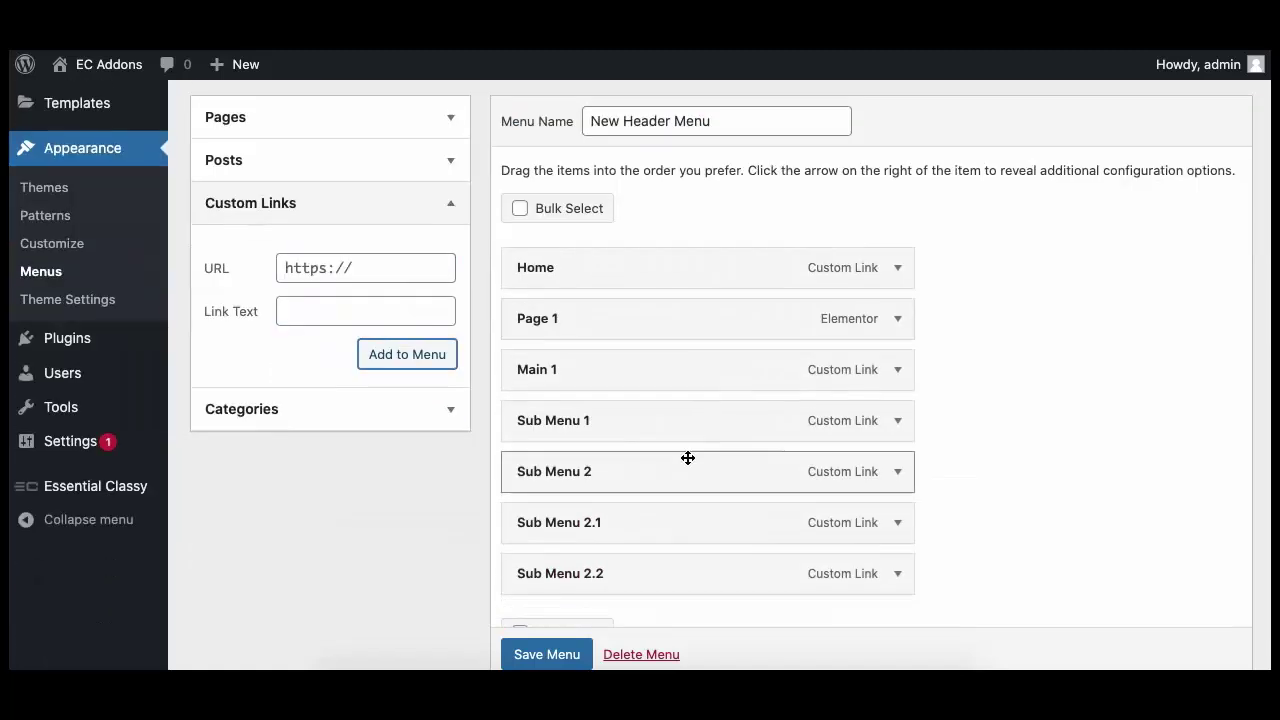
left_click_drag(686, 457, 663, 483)
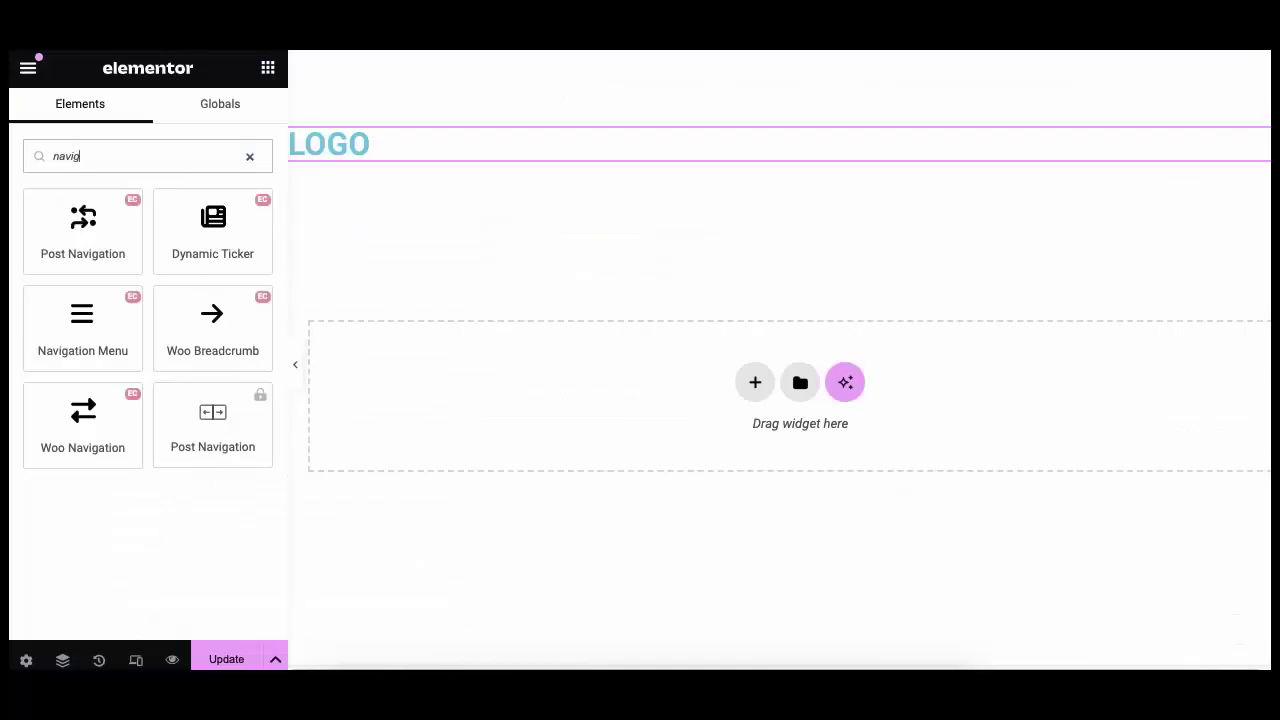
- Switch to the Elementor page, place a Navigation Menu widget below the LOGO heading and assign New Header Menu to it
left_click_drag(86, 318, 560, 154)
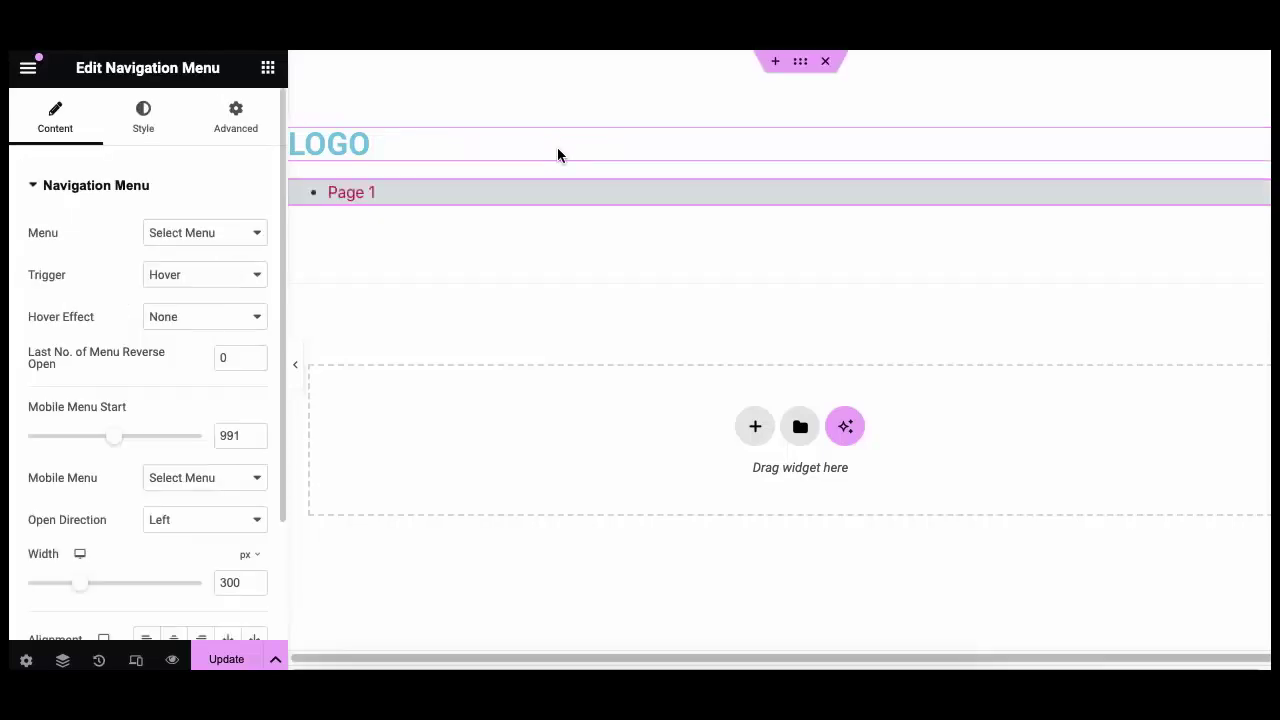
left_click(229, 236)
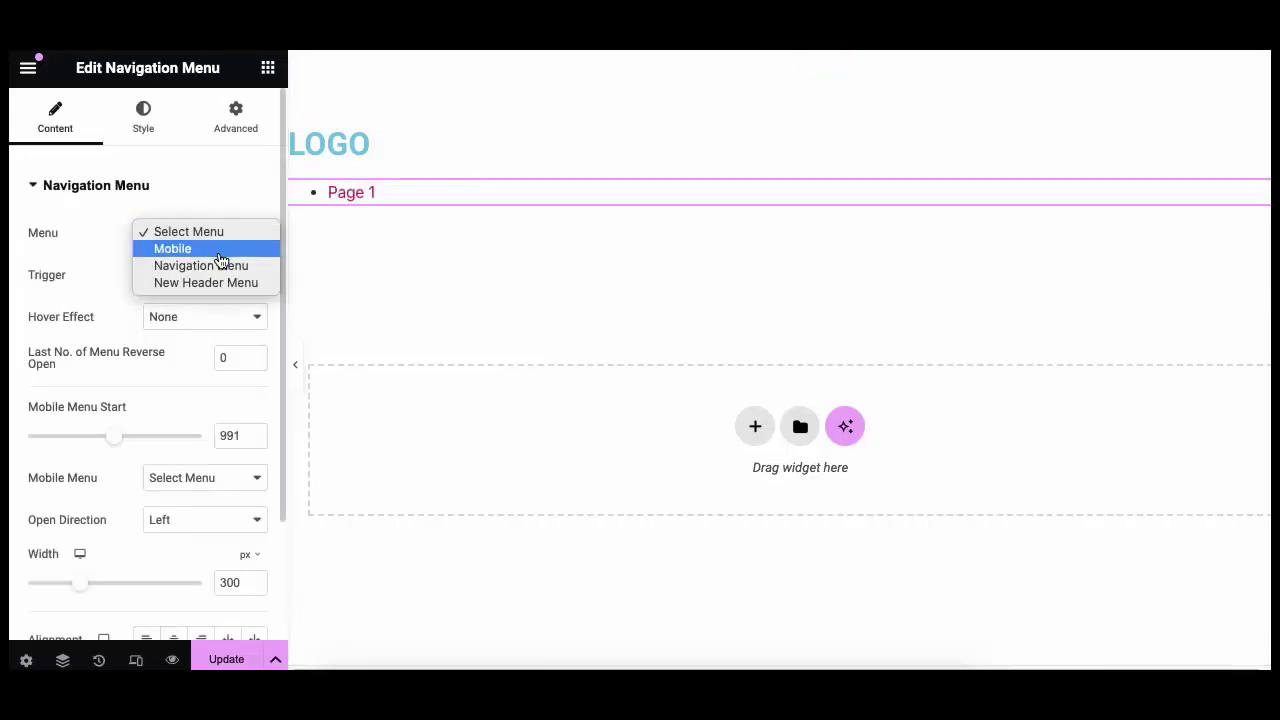
left_click(219, 283)
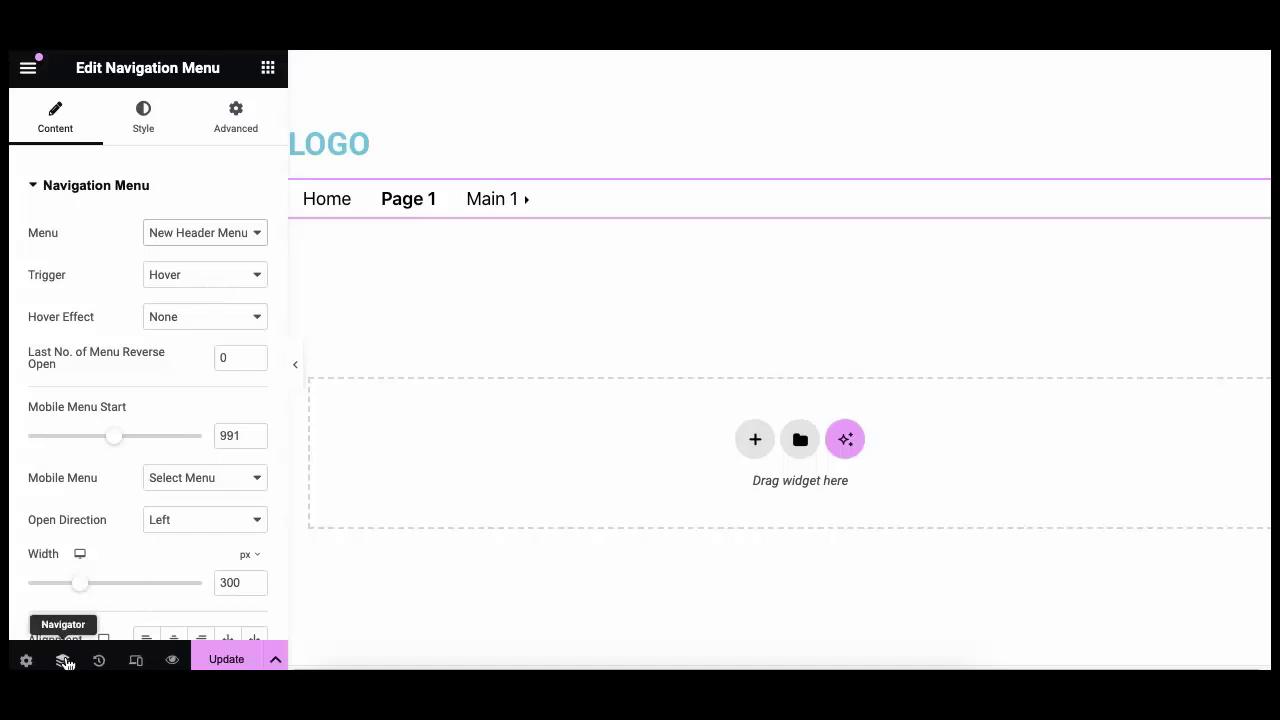
- Select the container holding the logo and navigation menu and set its item direction to a horizontal row
left_click(62, 660)
left_click(1095, 205)
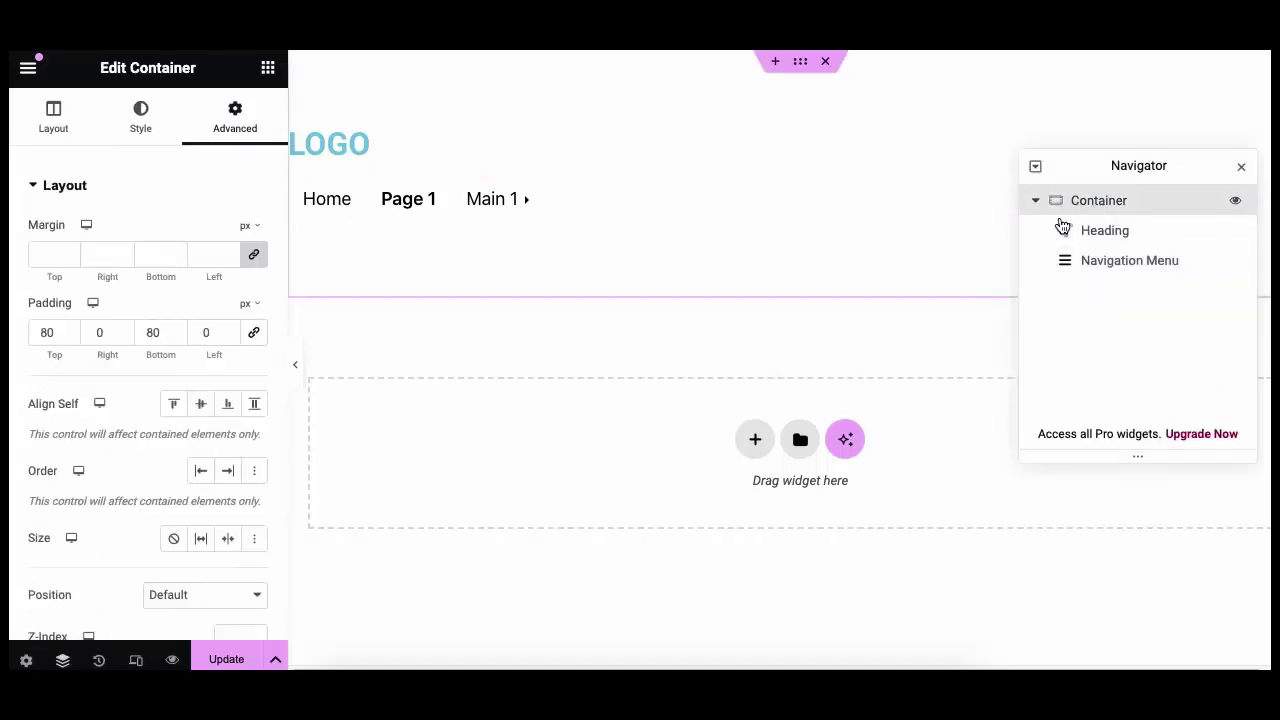
left_click(53, 115)
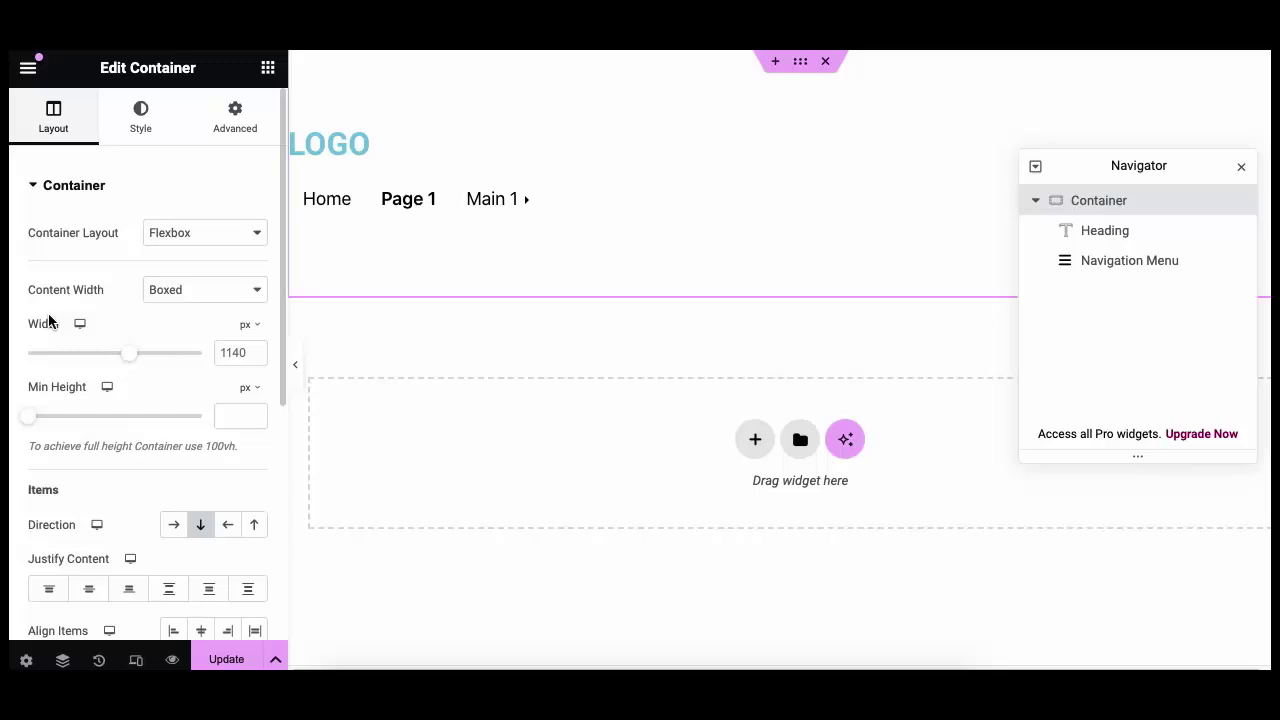
left_click(172, 525)
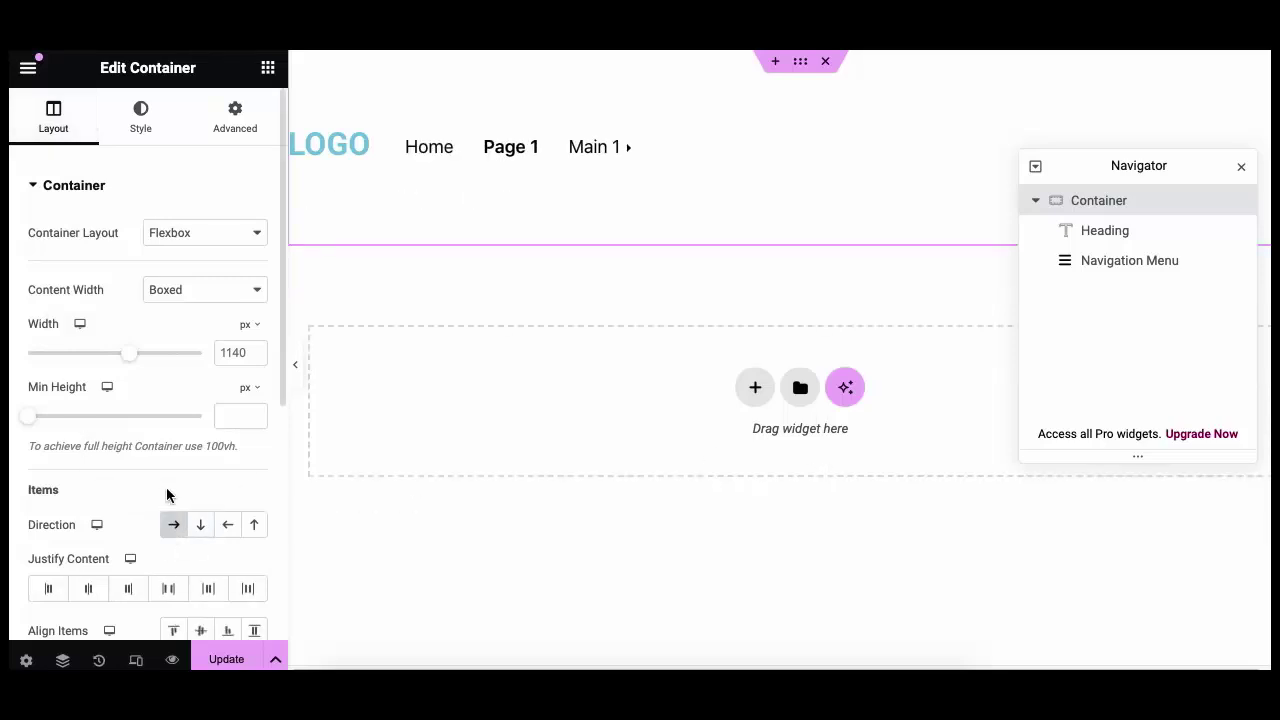
- Set the container's justify content to Space Around and its item alignment to Center, and close the Navigator
scroll(60, 500, "down", 2)
left_click(88, 446)
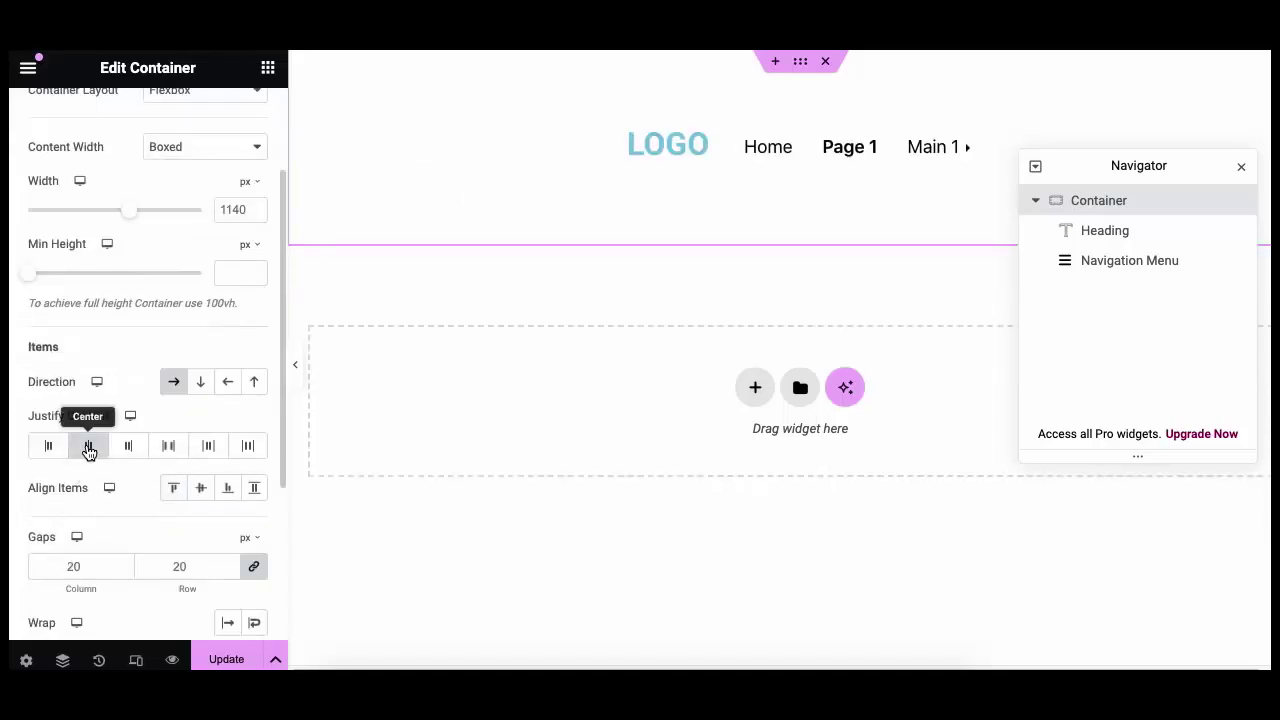
left_click(161, 453)
left_click(200, 488)
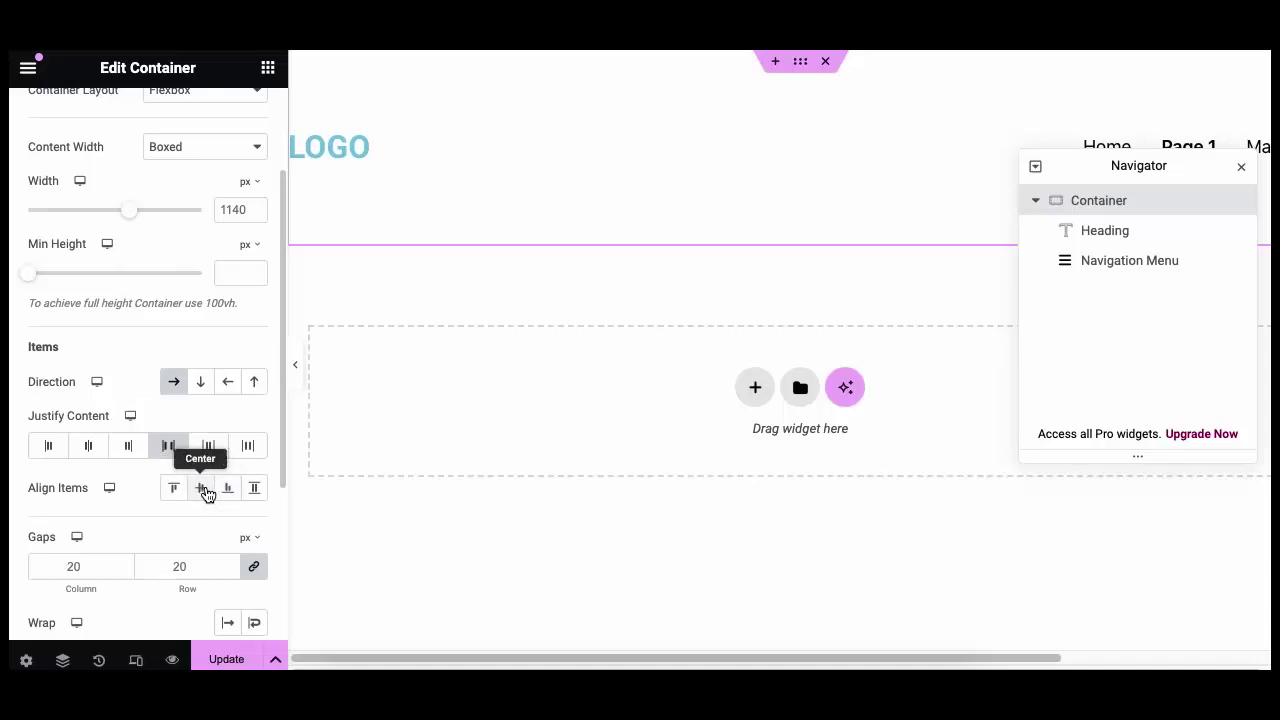
left_click(204, 453)
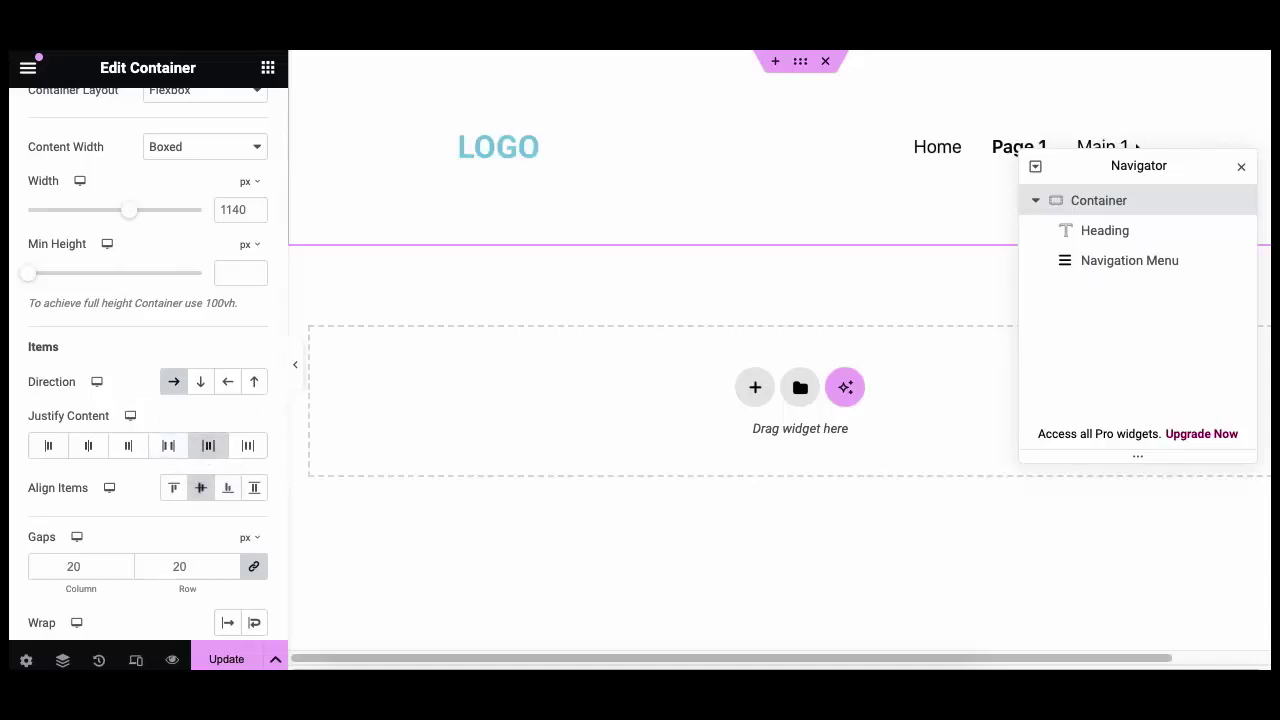
left_click(1242, 169)
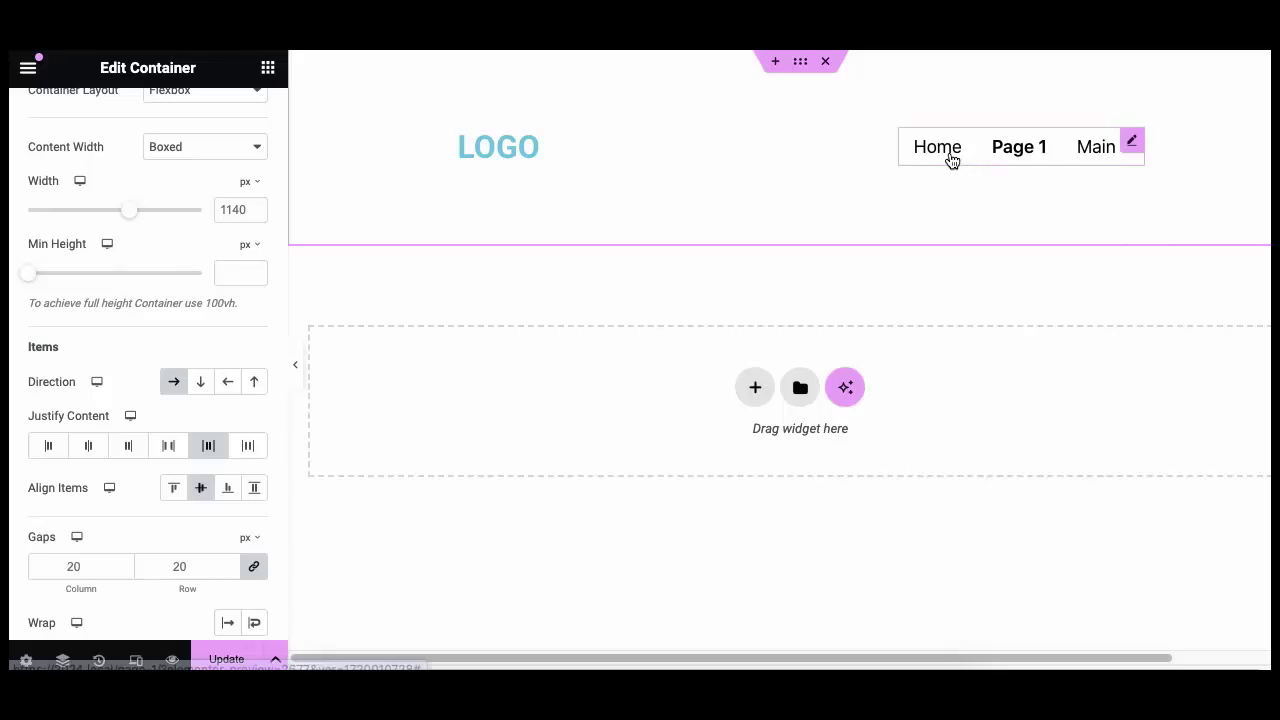
- Set the Navigation Menu widget's Last No. of Menu Reverse Open to 1, checking how the Main 1 submenus open
mouse_move(1086, 153)
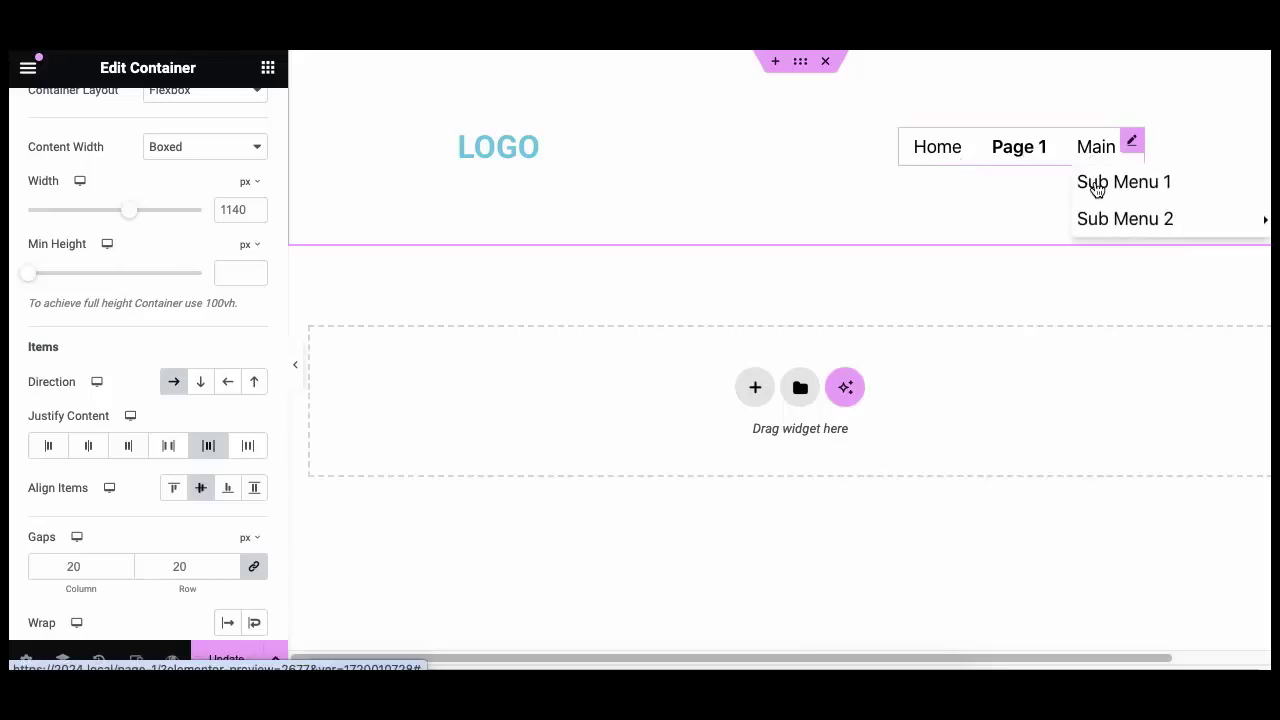
scroll(164, 261, "up", 3)
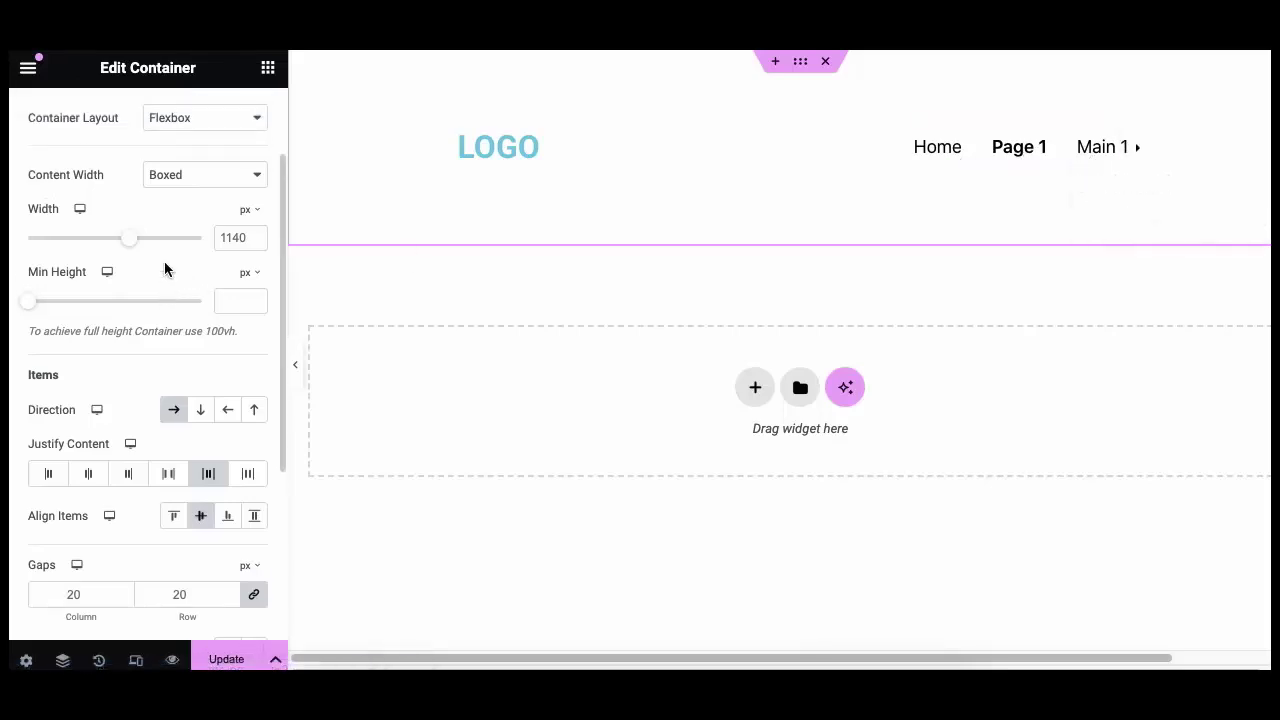
left_click(1075, 165)
mouse_move(1089, 166)
mouse_move(1059, 228)
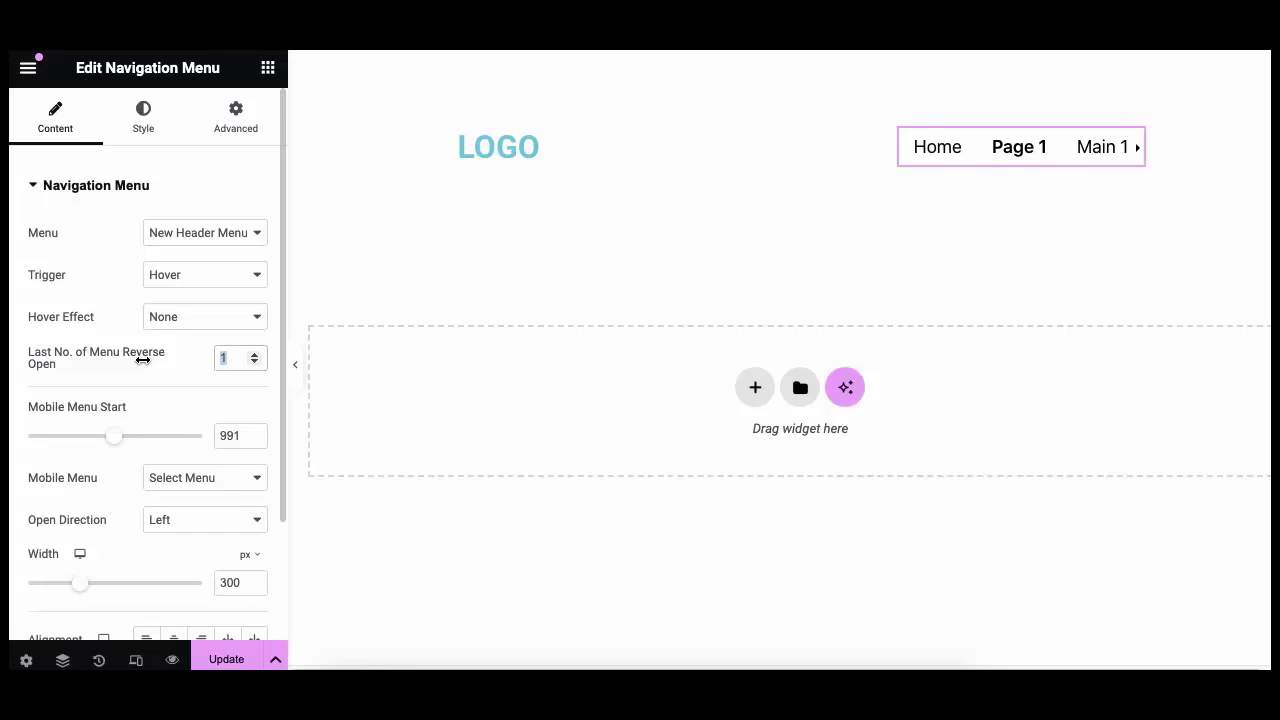
type("0")
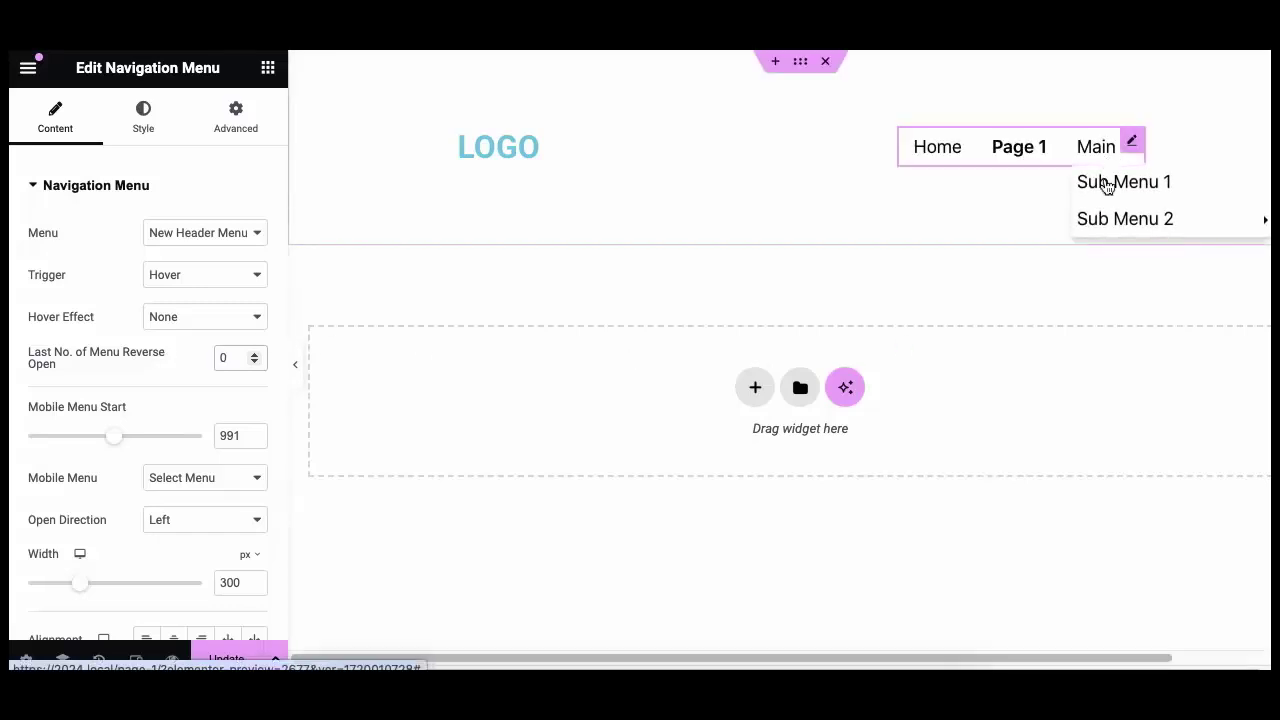
key("Up")
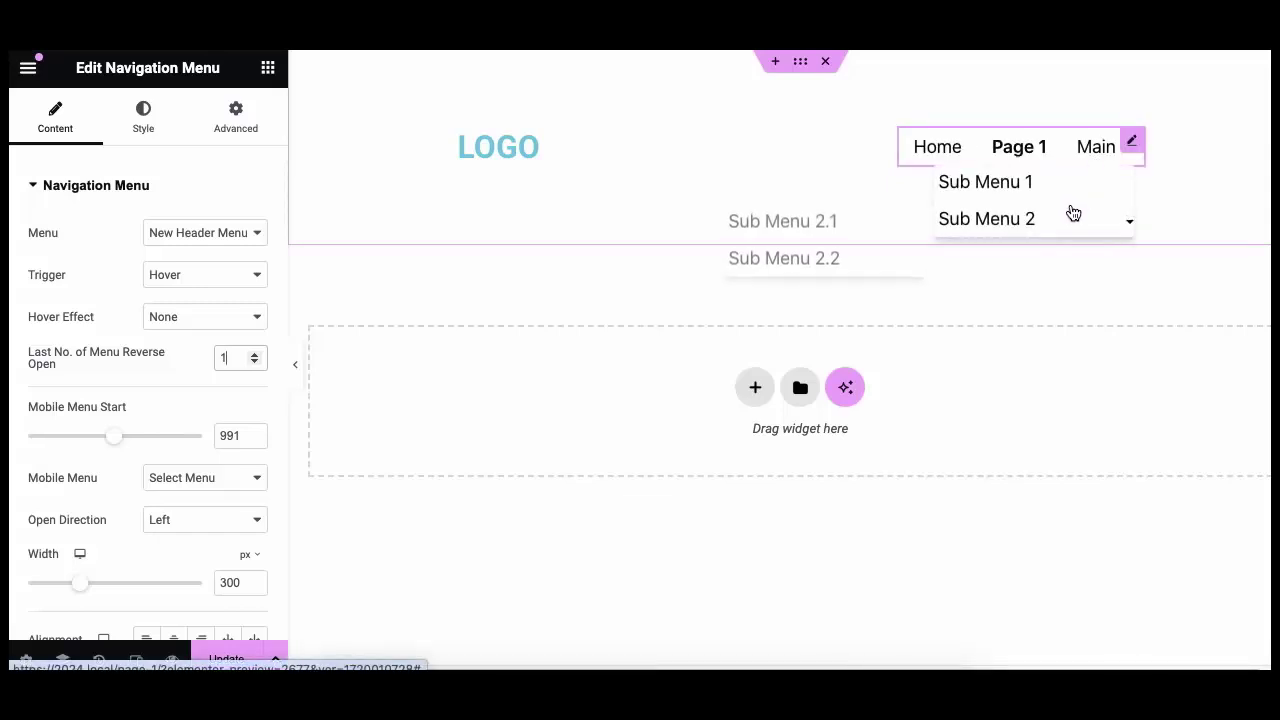
- Try the Click trigger by opening the Main 1 and Sub Menu 2 submenus, and restore the Hover trigger
left_click(250, 276)
left_click(229, 290)
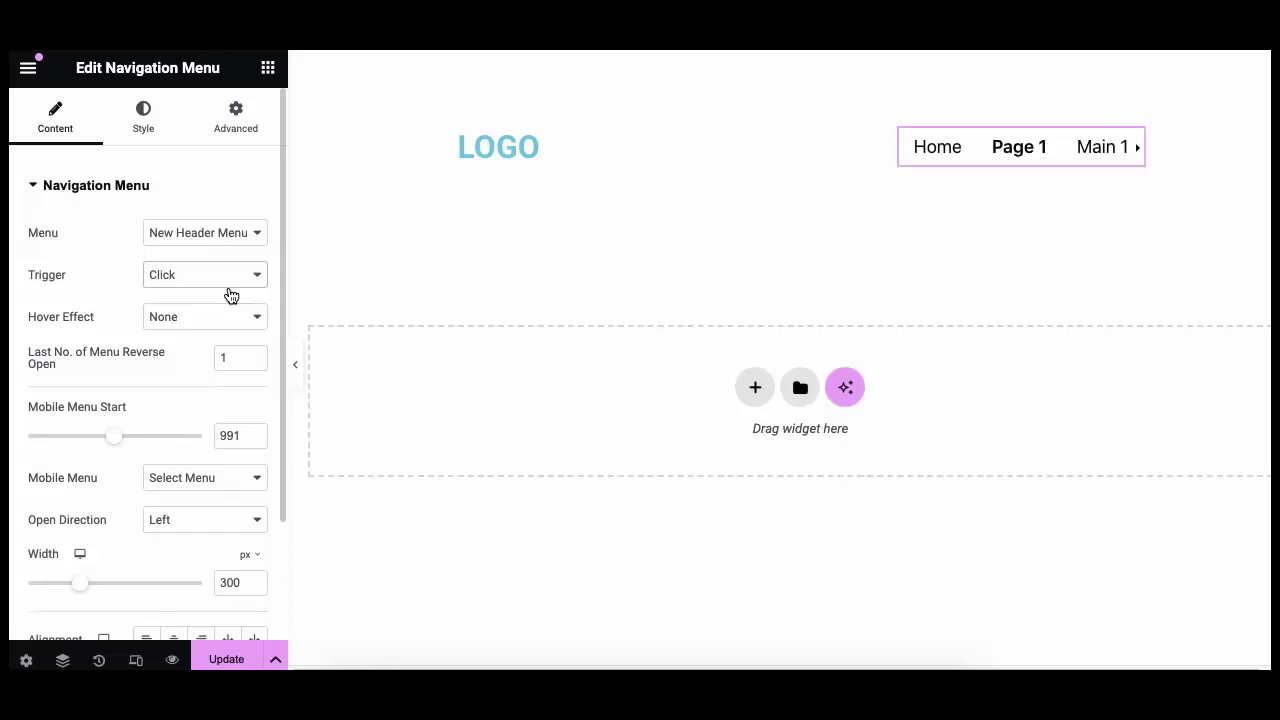
left_click(1094, 152)
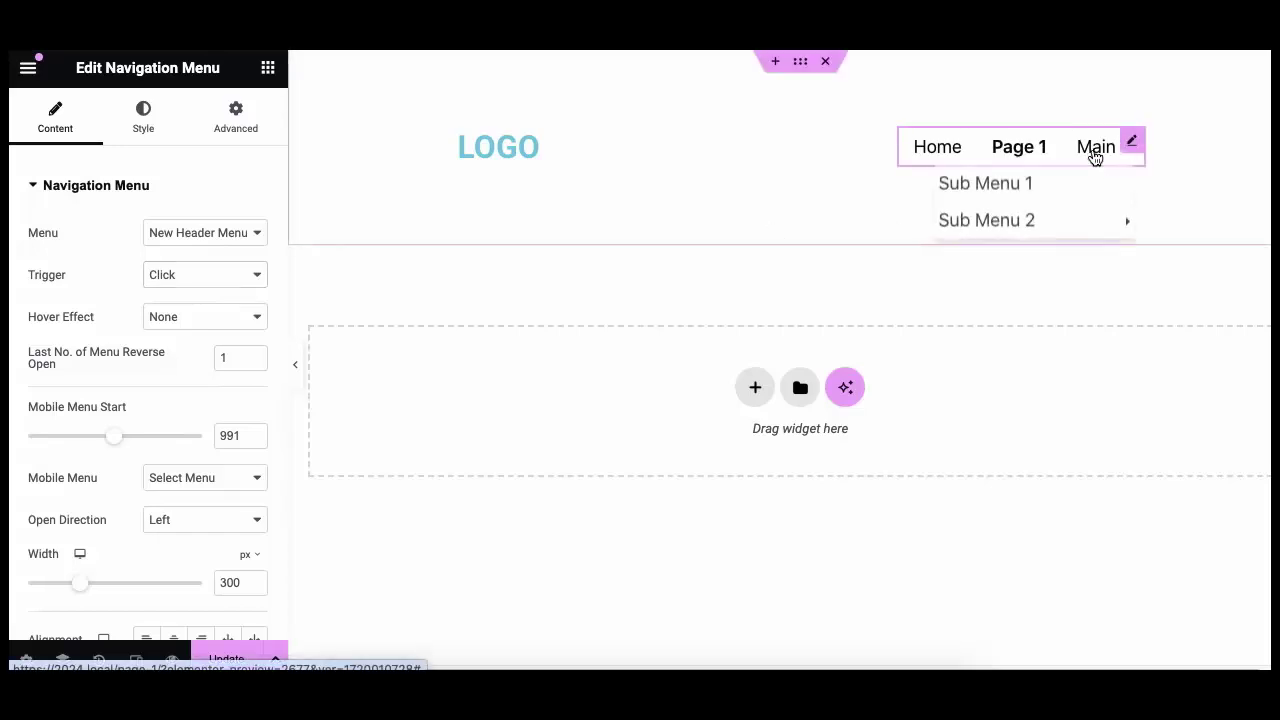
left_click(1041, 228)
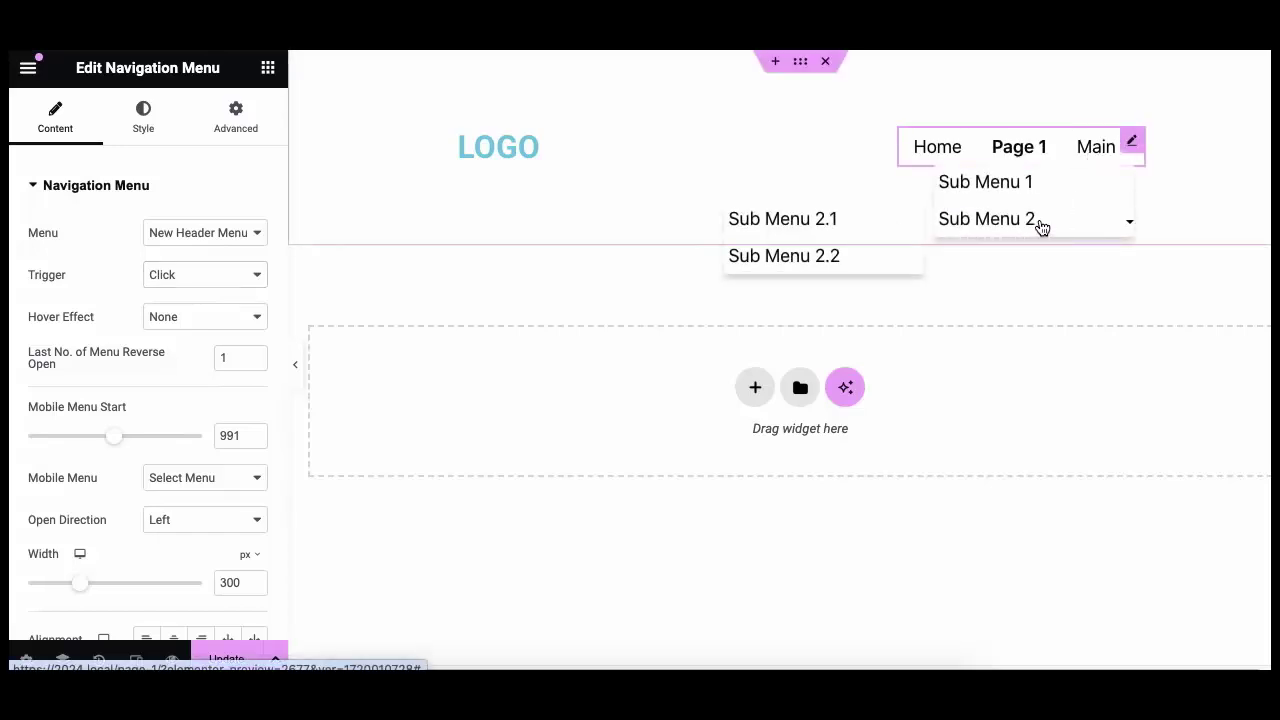
left_click(214, 276)
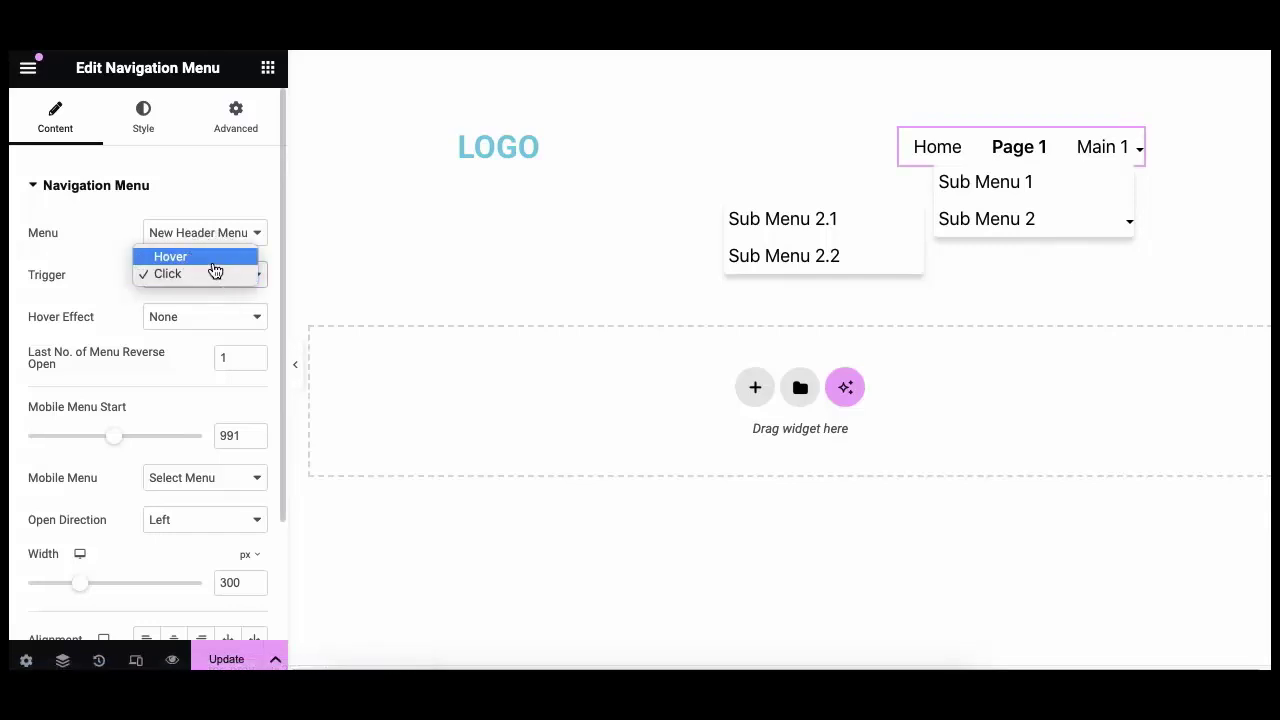
left_click(213, 262)
- Try the hover effects Style 1, Style 2 and Style 3 on the navigation menu items
left_click(206, 320)
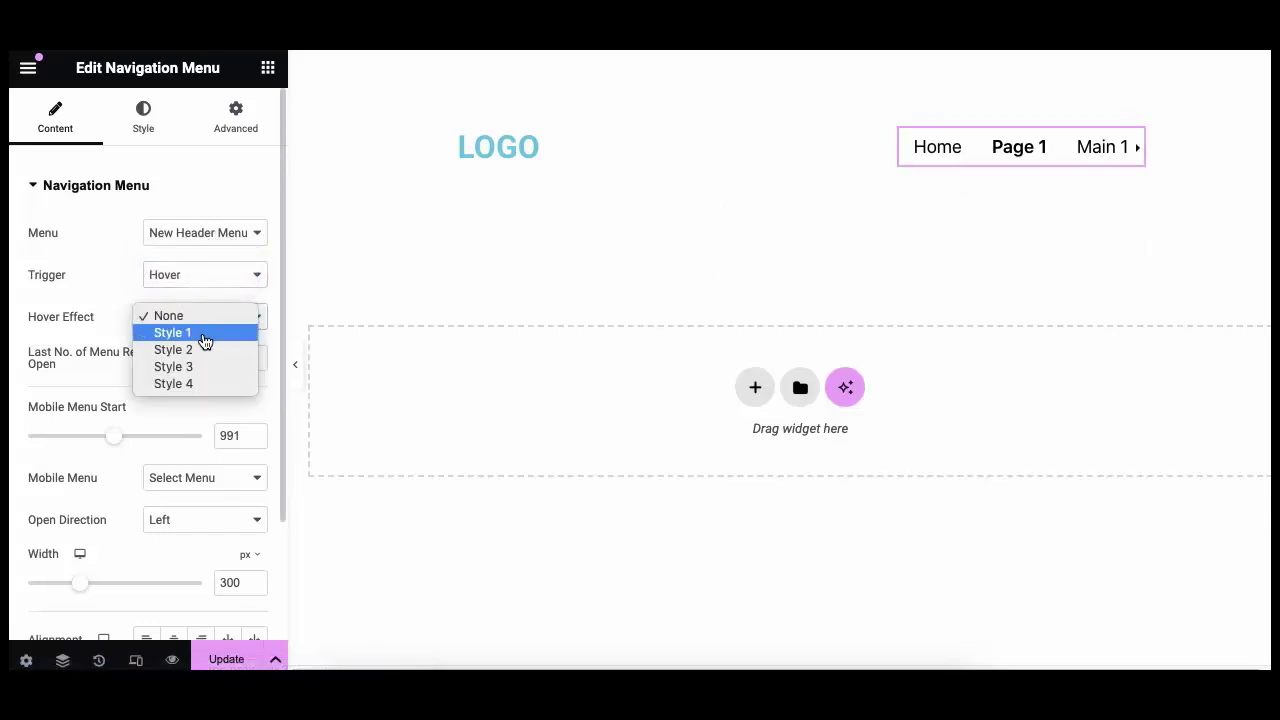
left_click(205, 334)
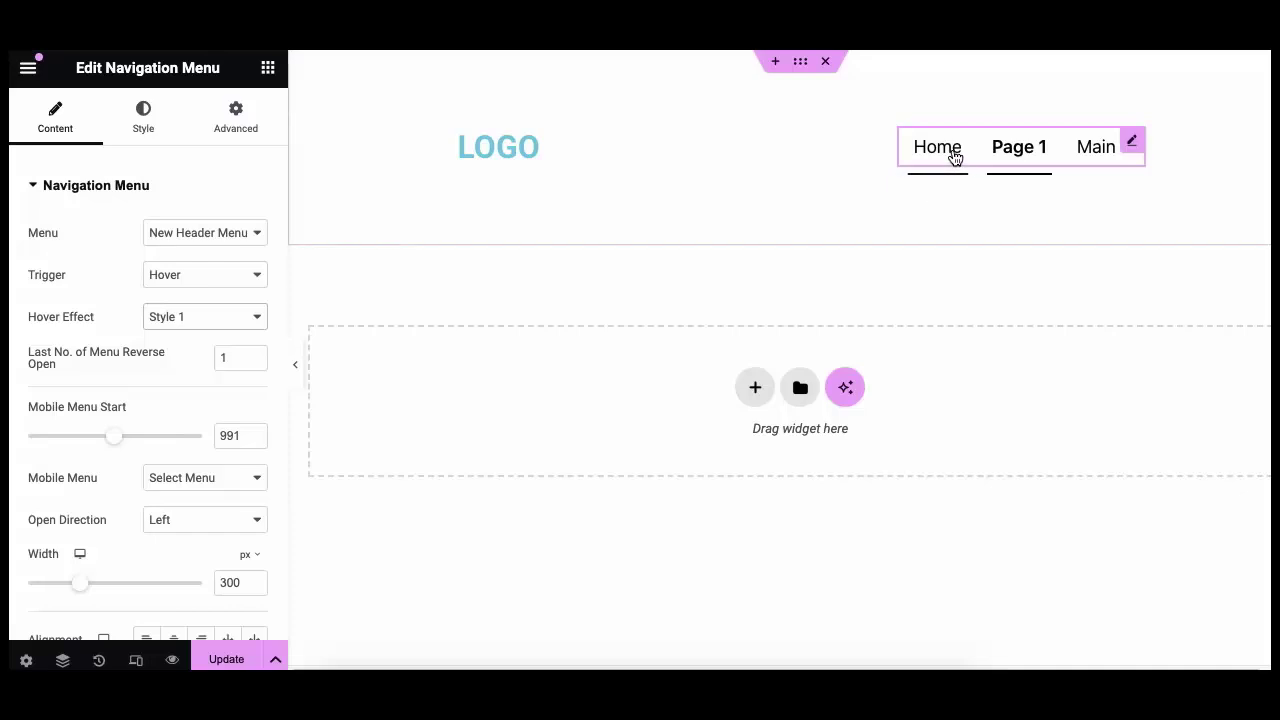
mouse_move(1095, 163)
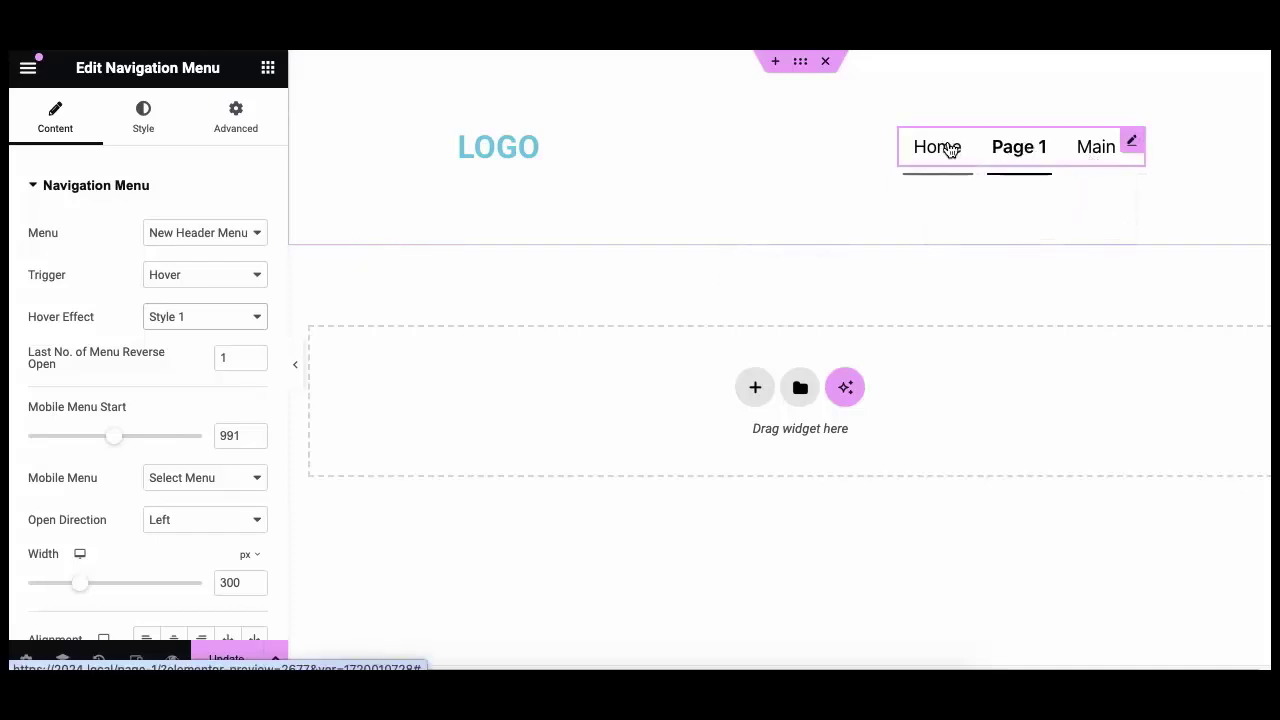
left_click(216, 316)
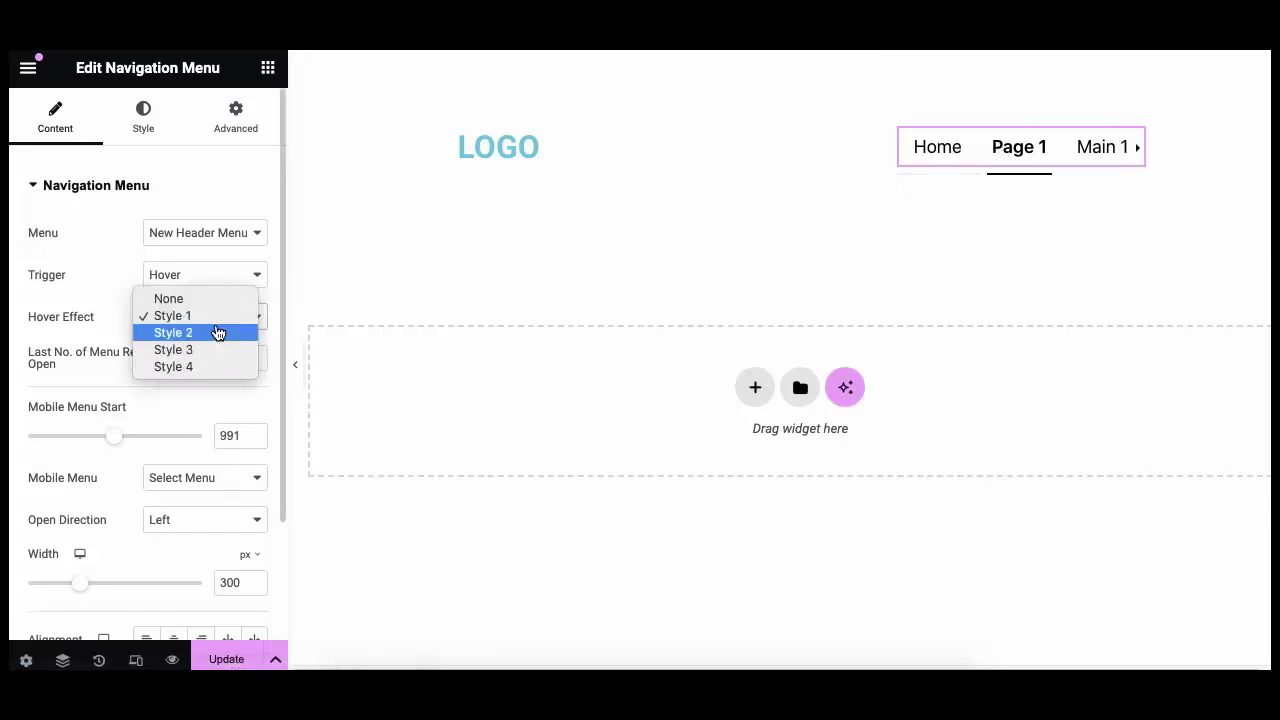
left_click(216, 333)
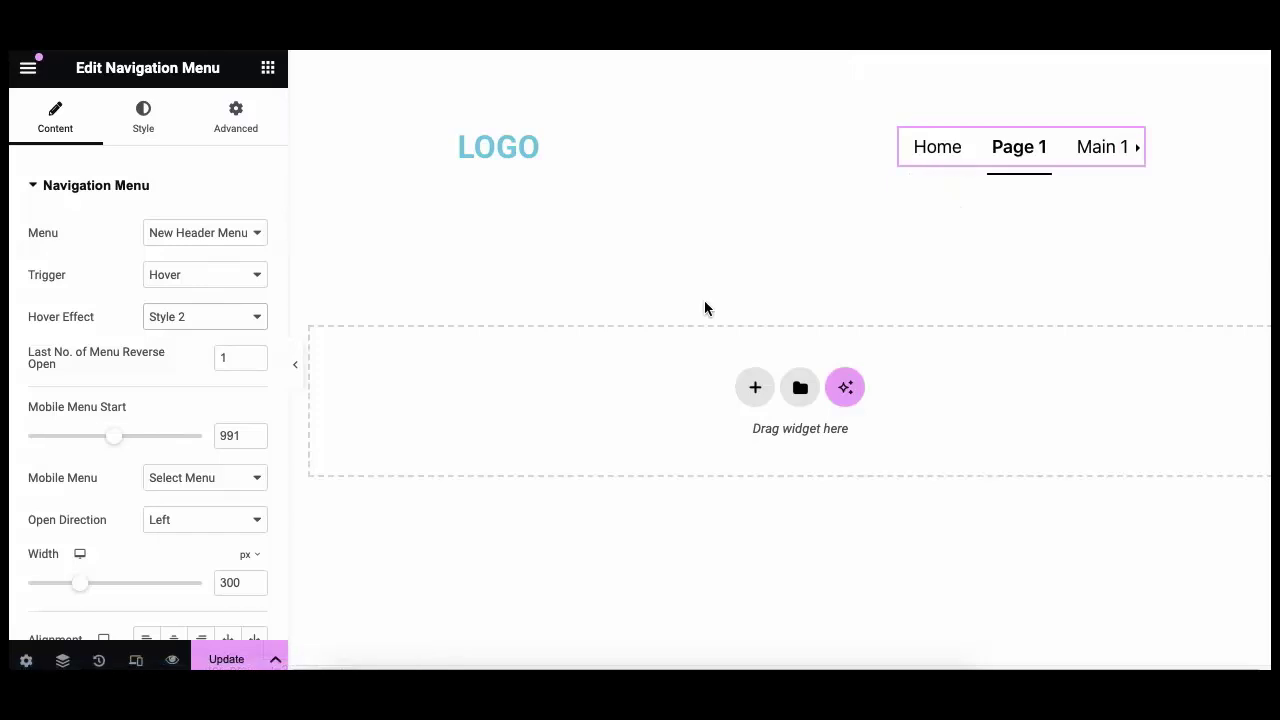
left_click(217, 321)
left_click(213, 331)
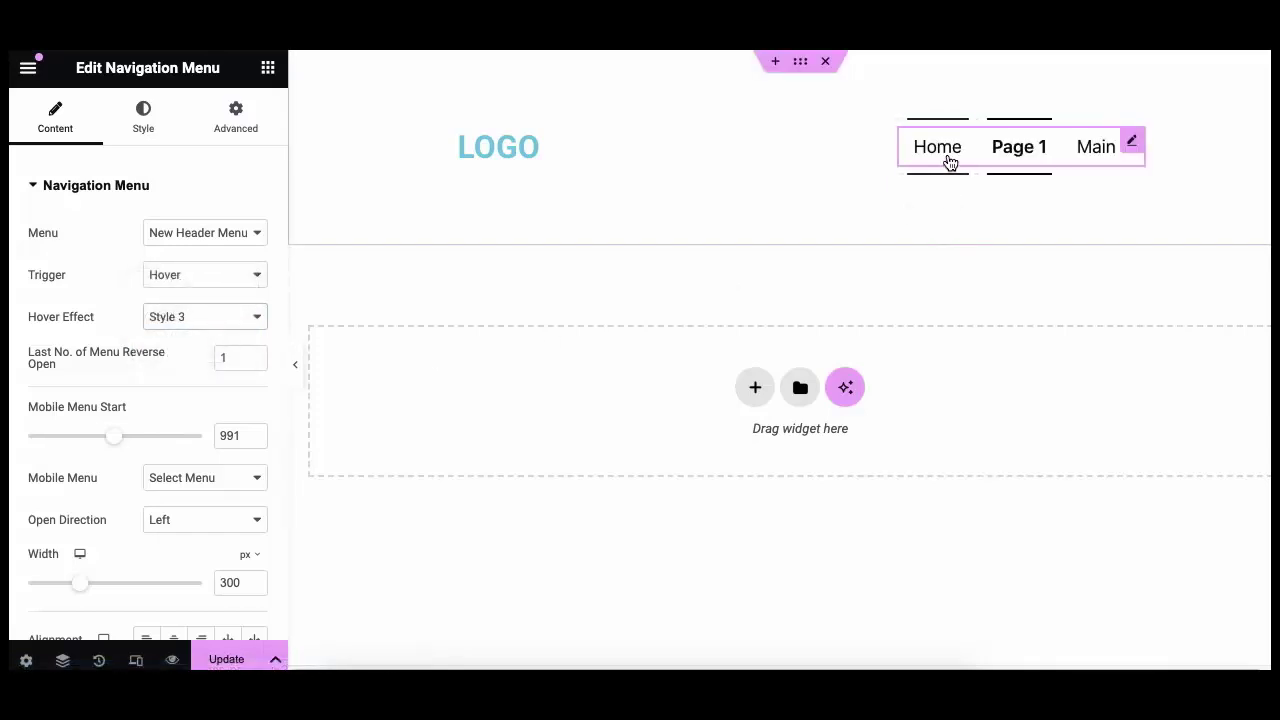
- Set the navigation menu's hover effect to Style 4
left_click(232, 324)
left_click(226, 336)
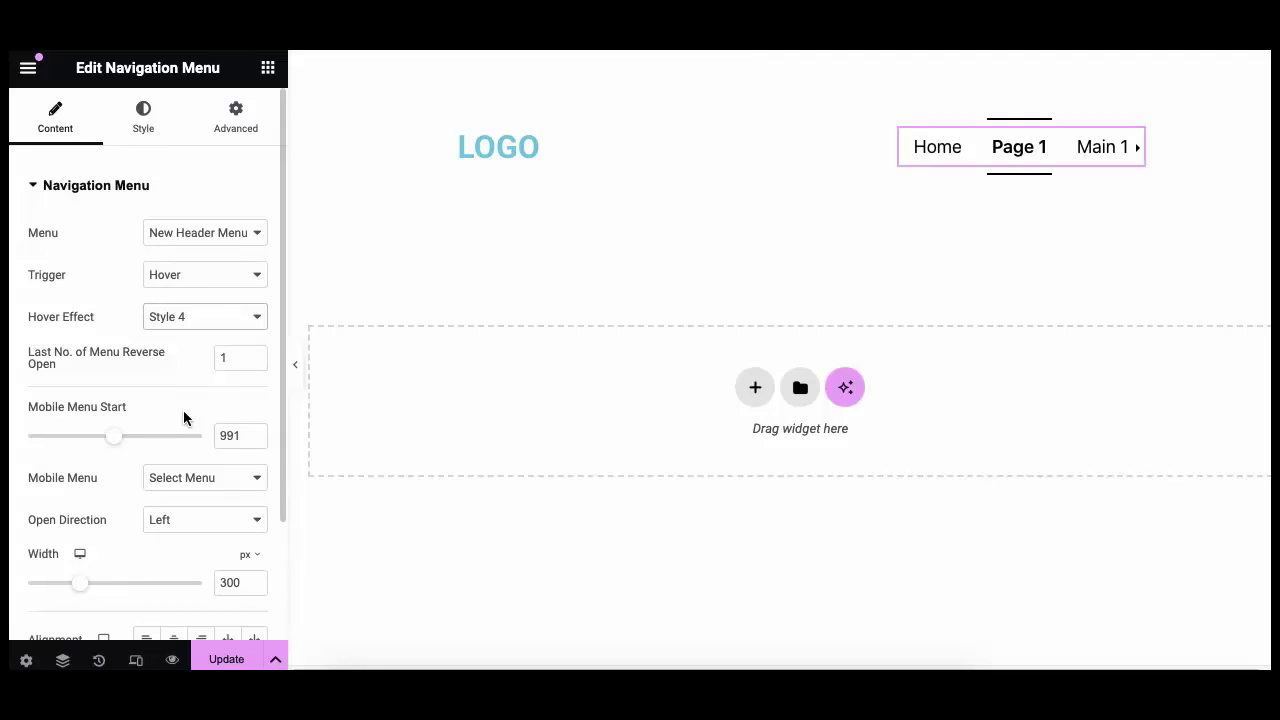
left_click_drag(37, 406, 138, 410)
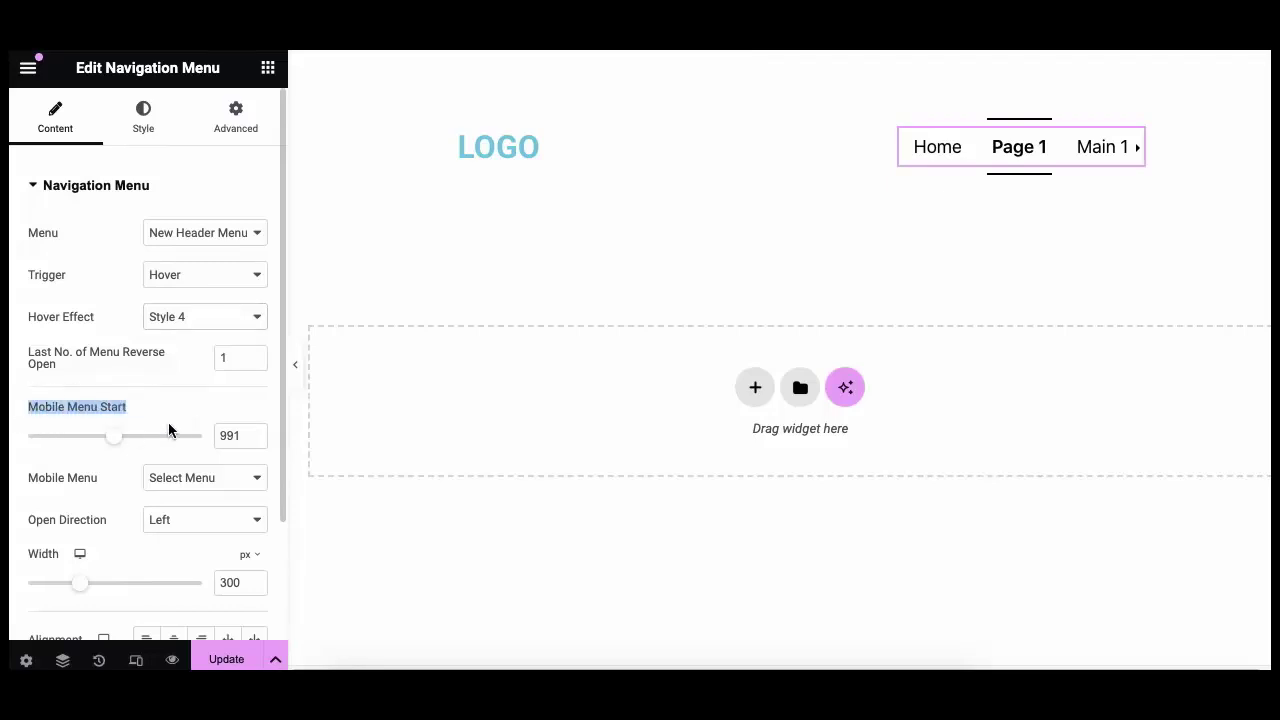
- Set Mobile Menu Start to 1991 and Mobile Menu to New Header Menu, checking how the mobile menu opens
double_click(231, 438)
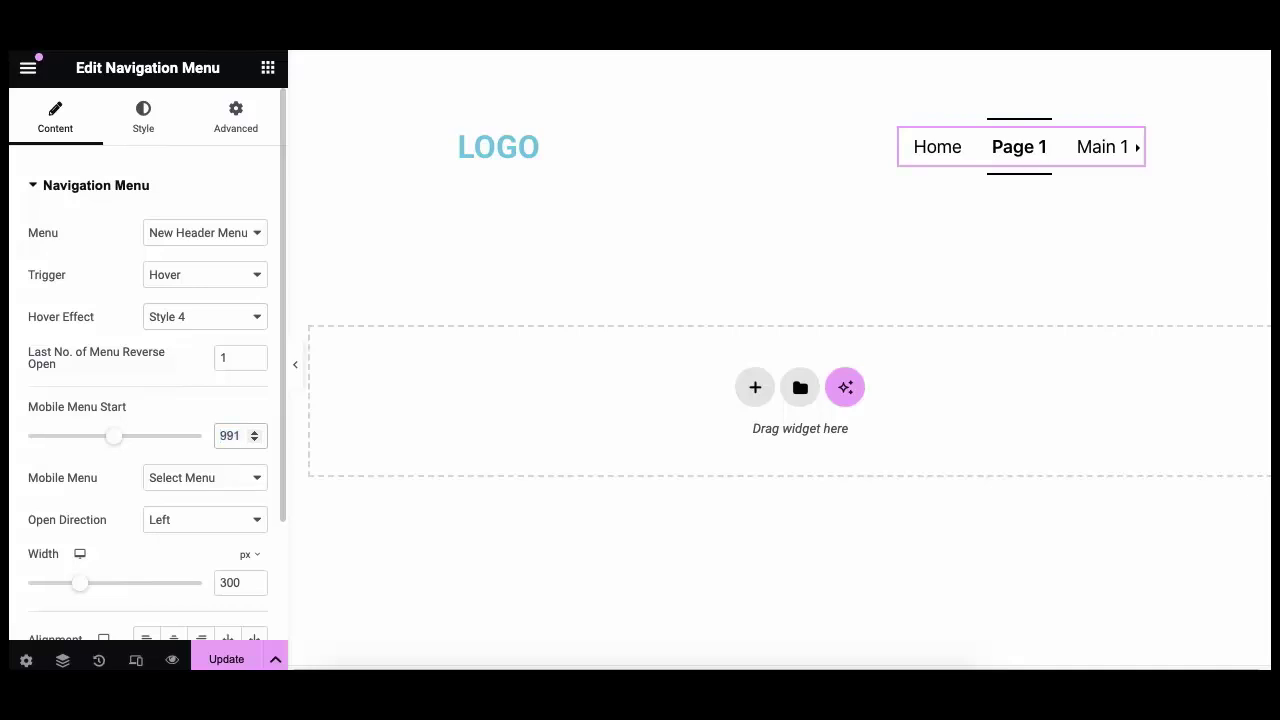
type("1")
left_click(199, 483)
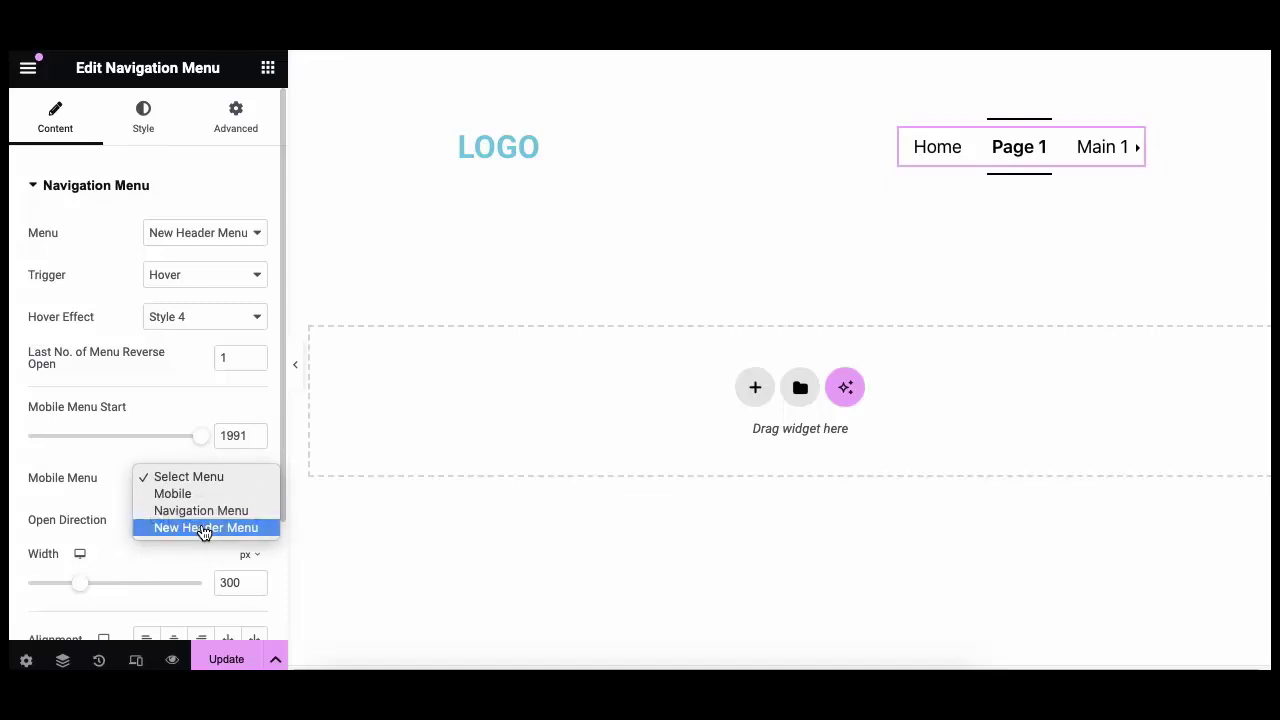
left_click(204, 531)
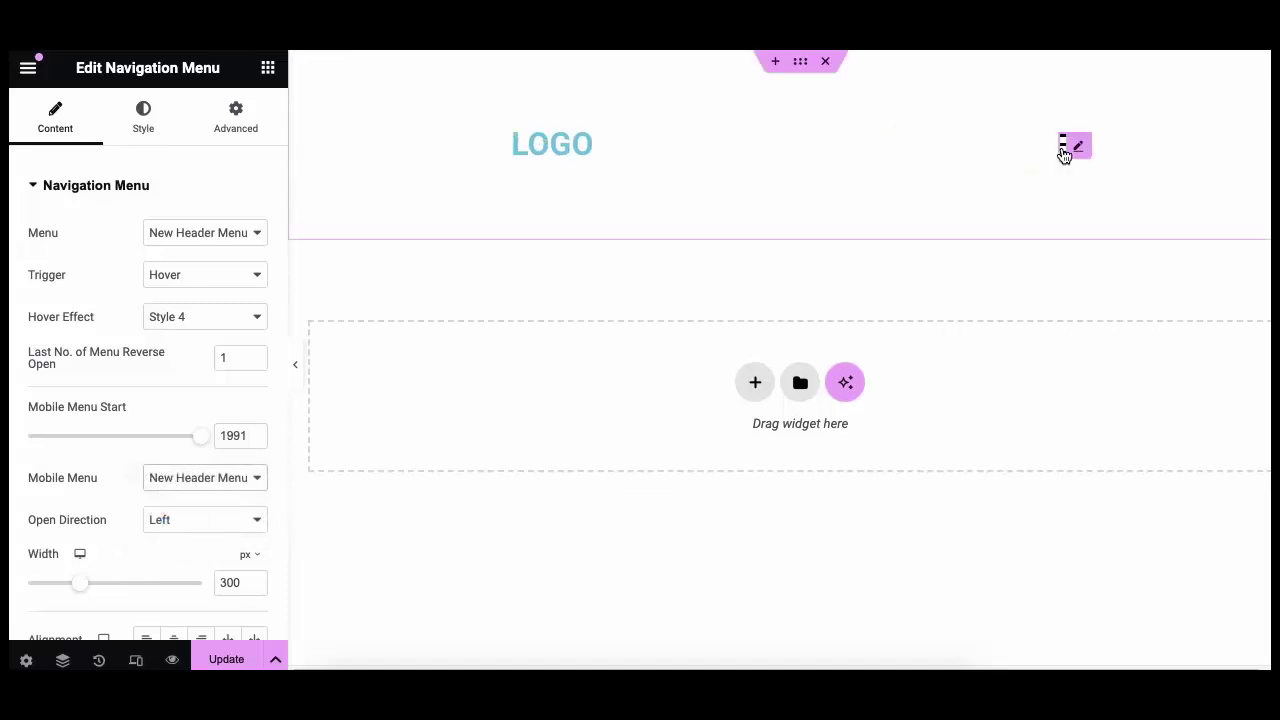
left_click(1063, 150)
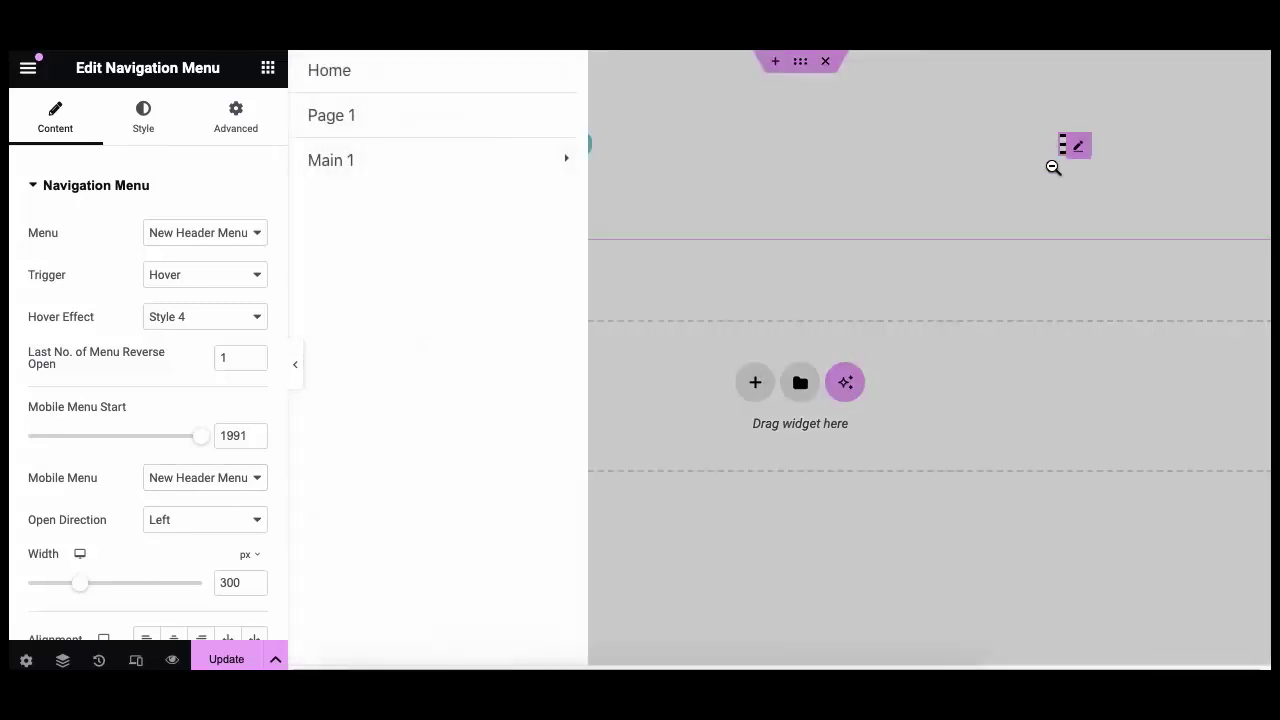
left_click(1052, 172)
- Set the mobile menu's Open Direction to Right and preview the opened mobile menu
left_click(185, 527)
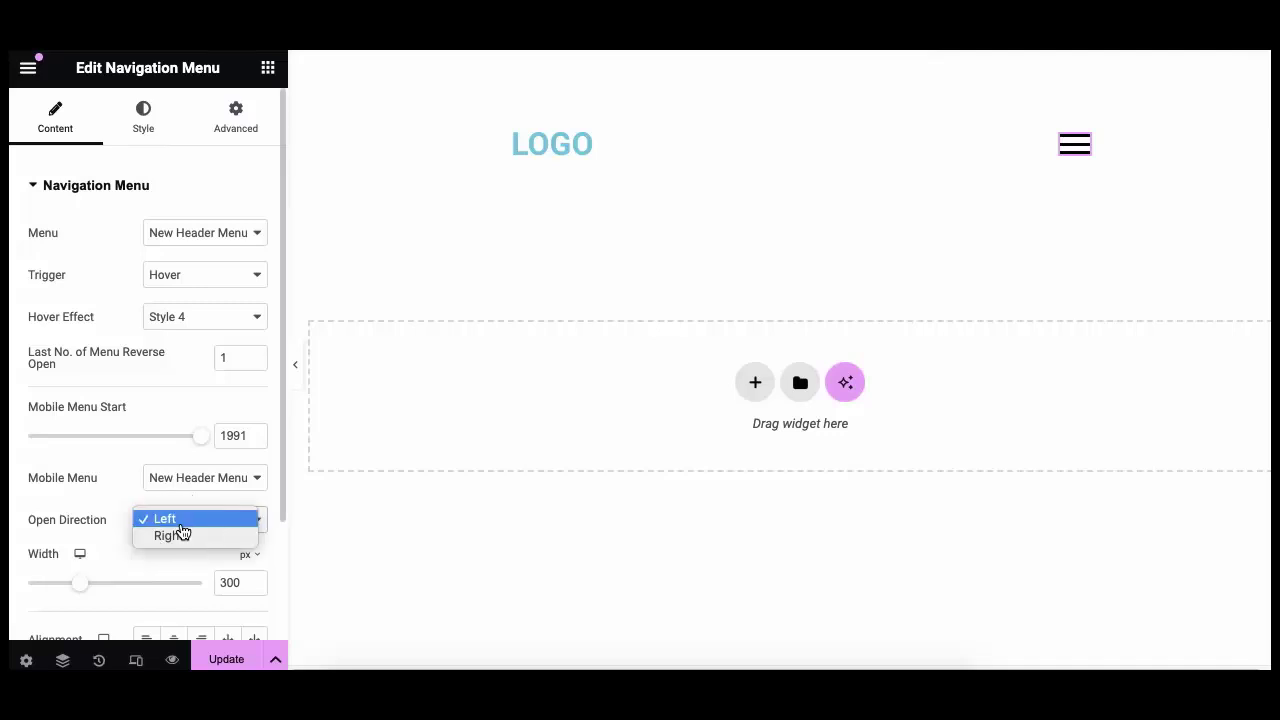
left_click(187, 537)
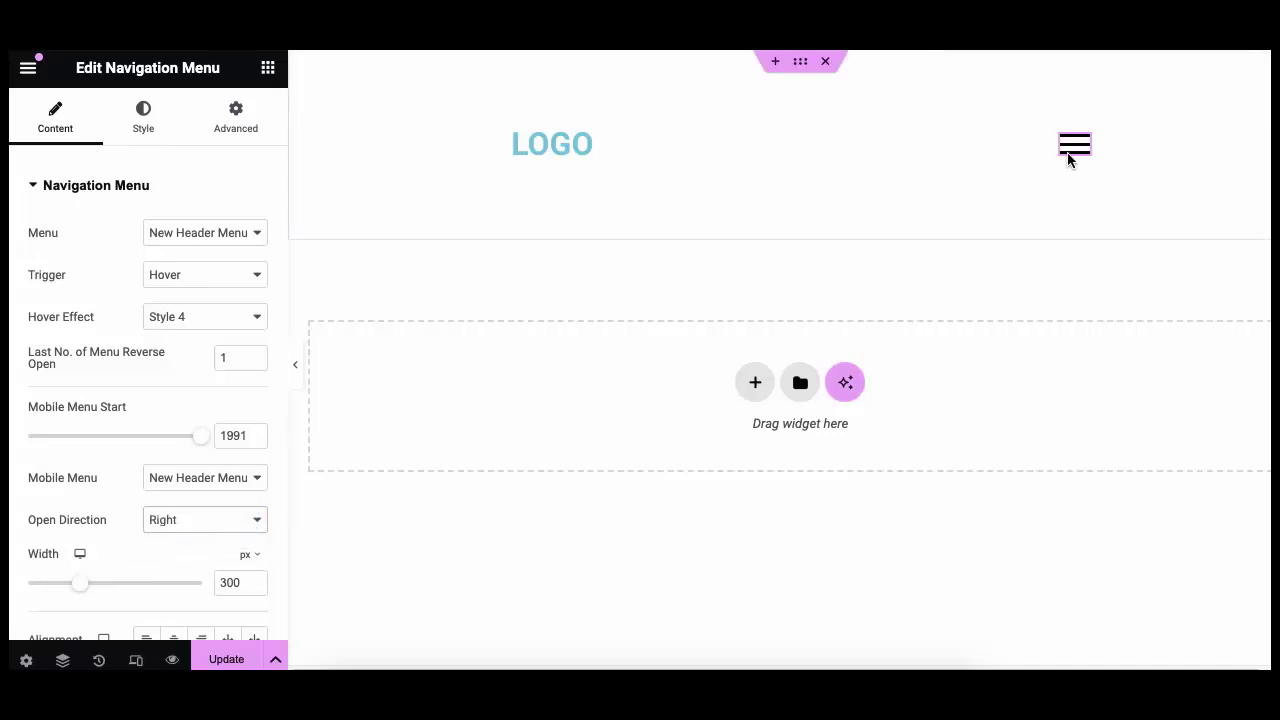
mouse_move(1065, 149)
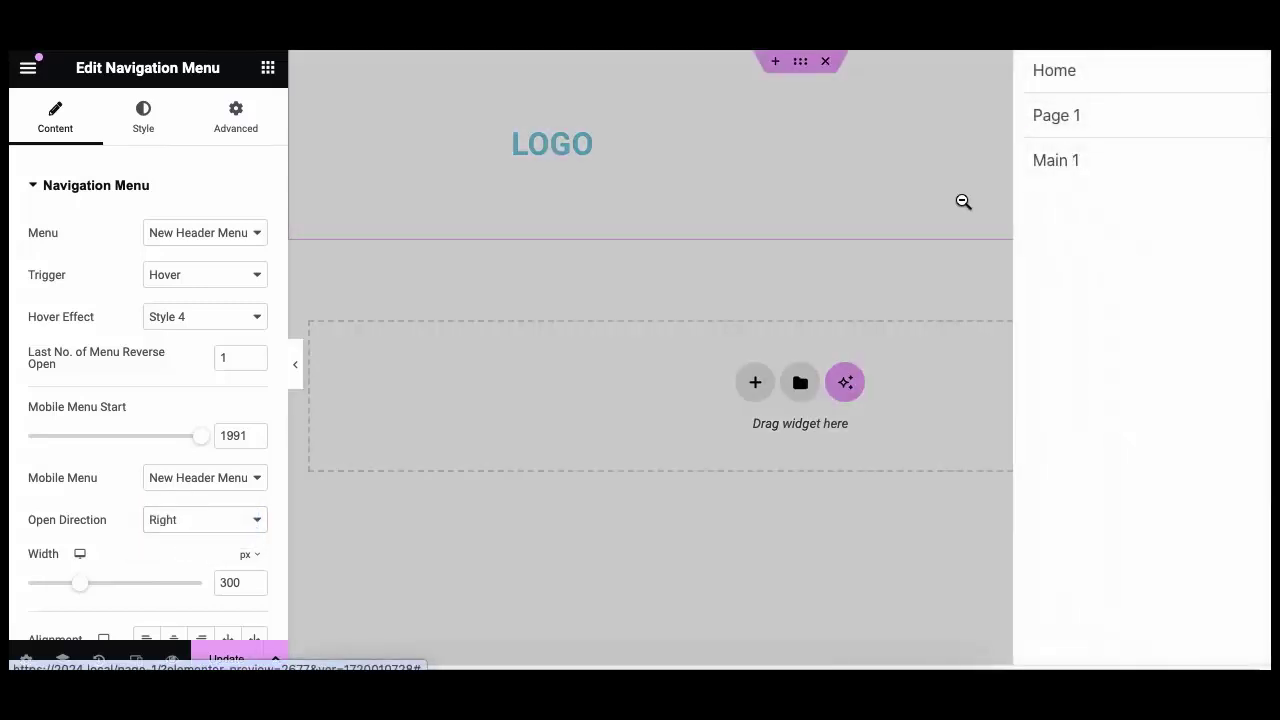
left_click(963, 201)
- Set the mobile menu's width to 500 px and preview the opened mobile menu
scroll(160, 562, "down", 1)
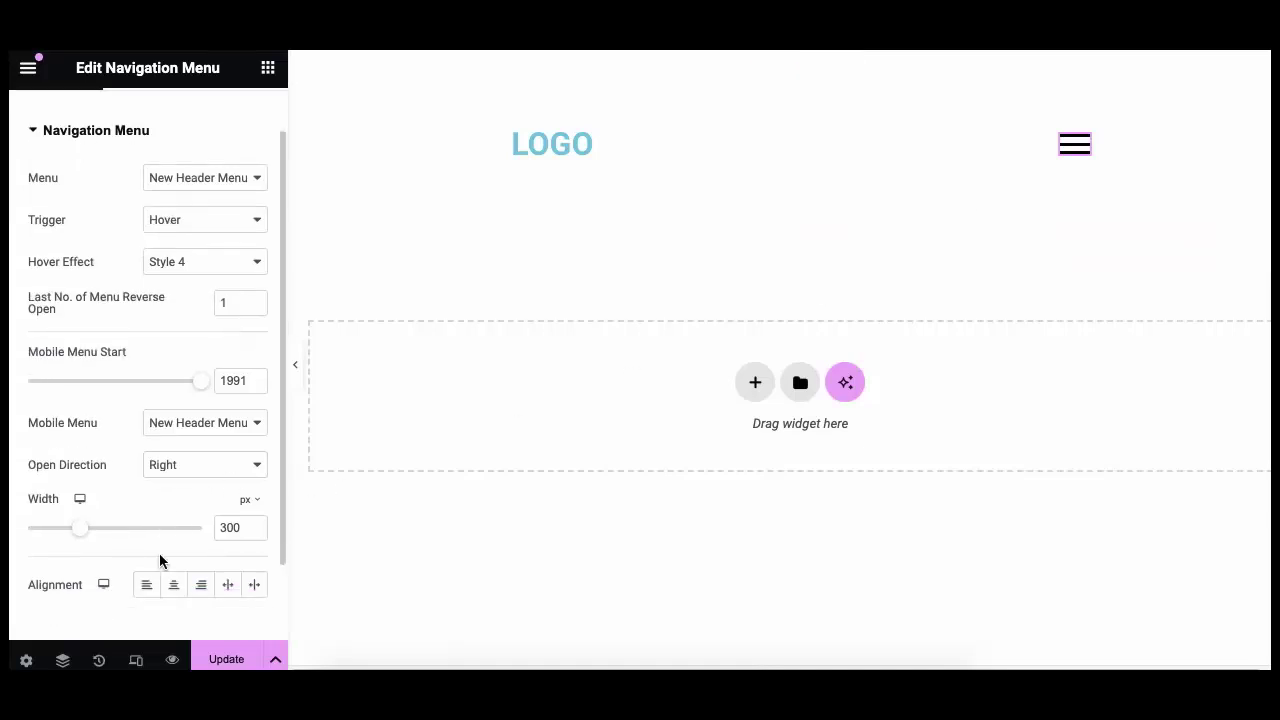
left_click_drag(226, 527, 210, 534)
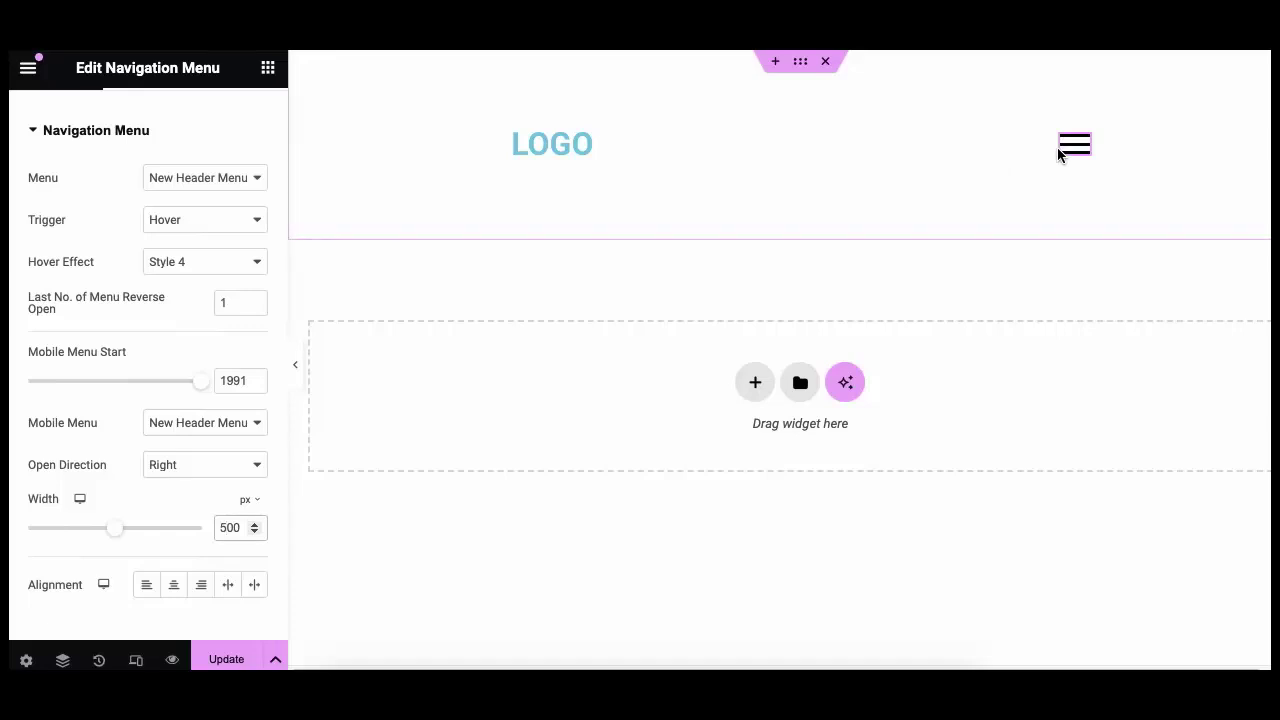
mouse_move(1065, 155)
left_click(774, 224)
- Set Mobile Menu Start back to 991 to restore the desktop navigation menu
scroll(150, 340, "up", 1)
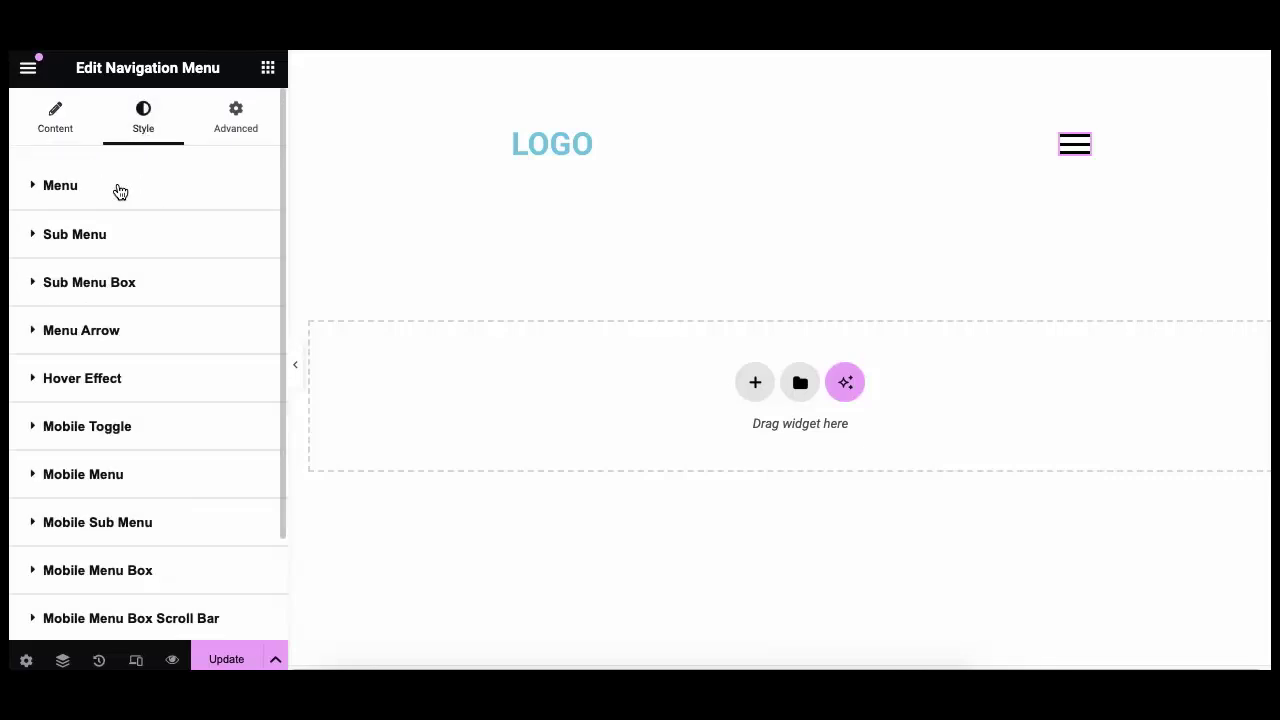
left_click(68, 132)
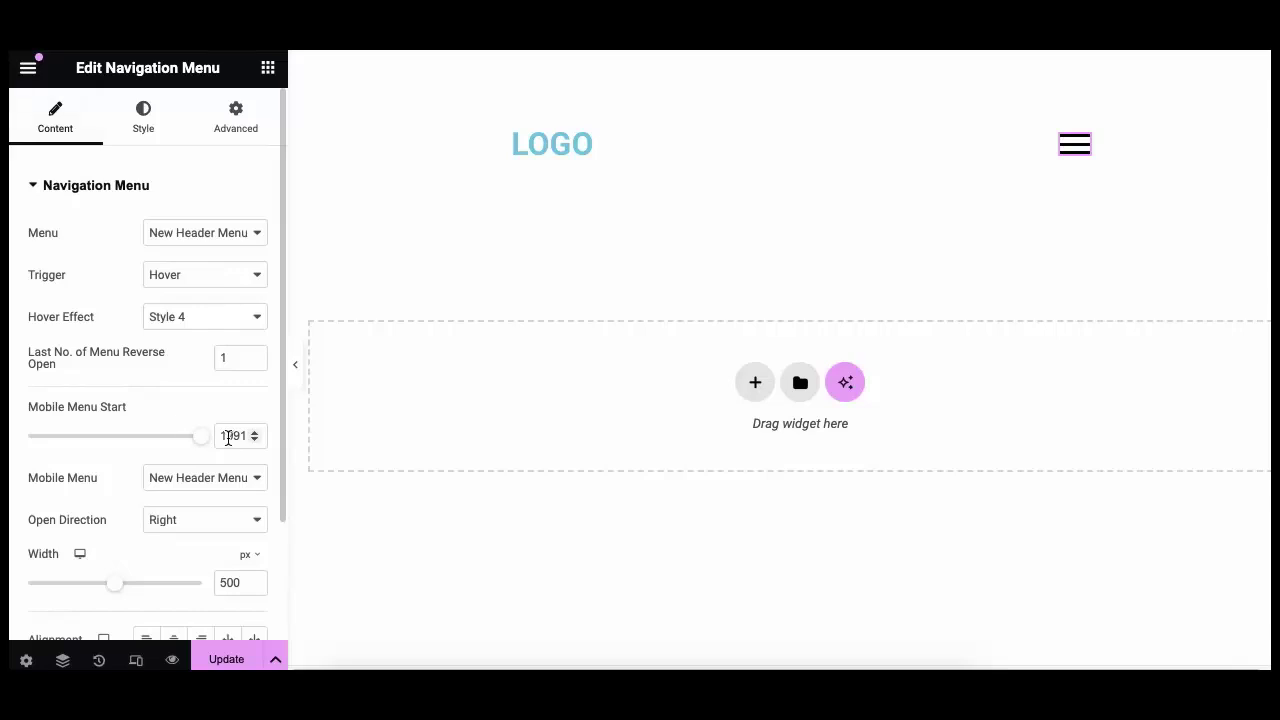
key("BackSpace")
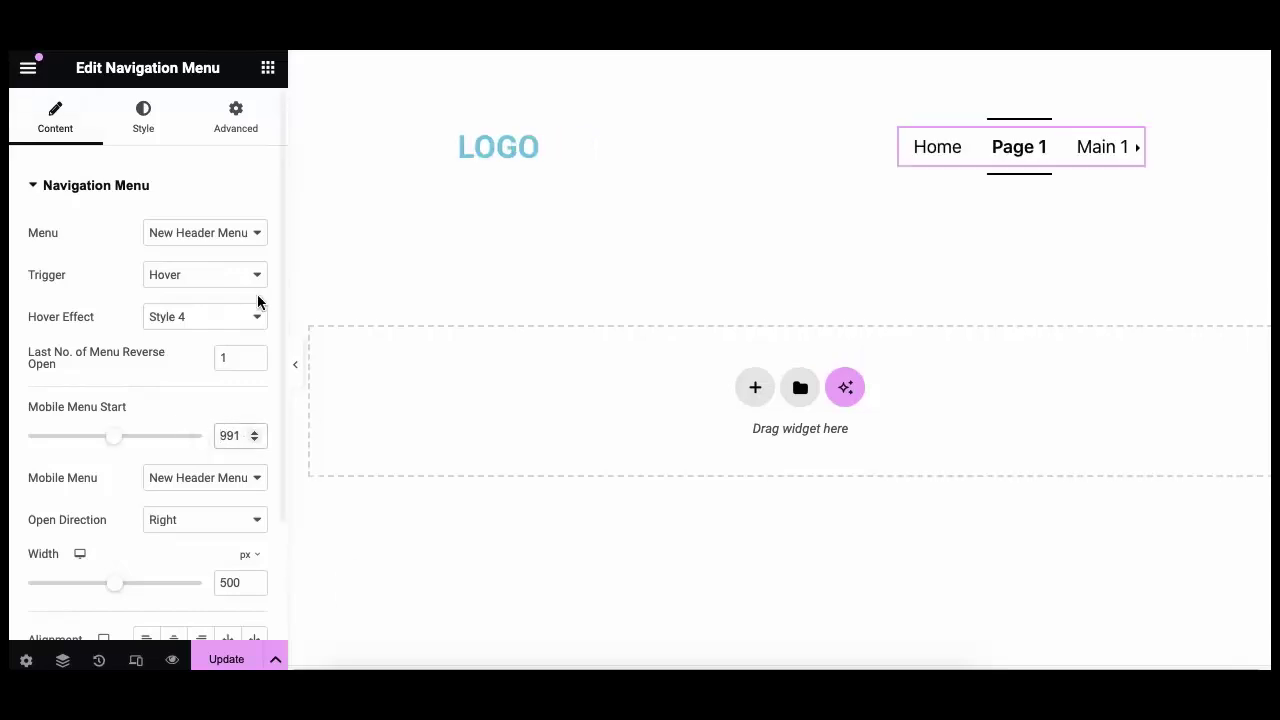
- Set the Menu style's Sub Menu Offset to 50 px, checking the position of the Main 1 submenus
left_click(165, 141)
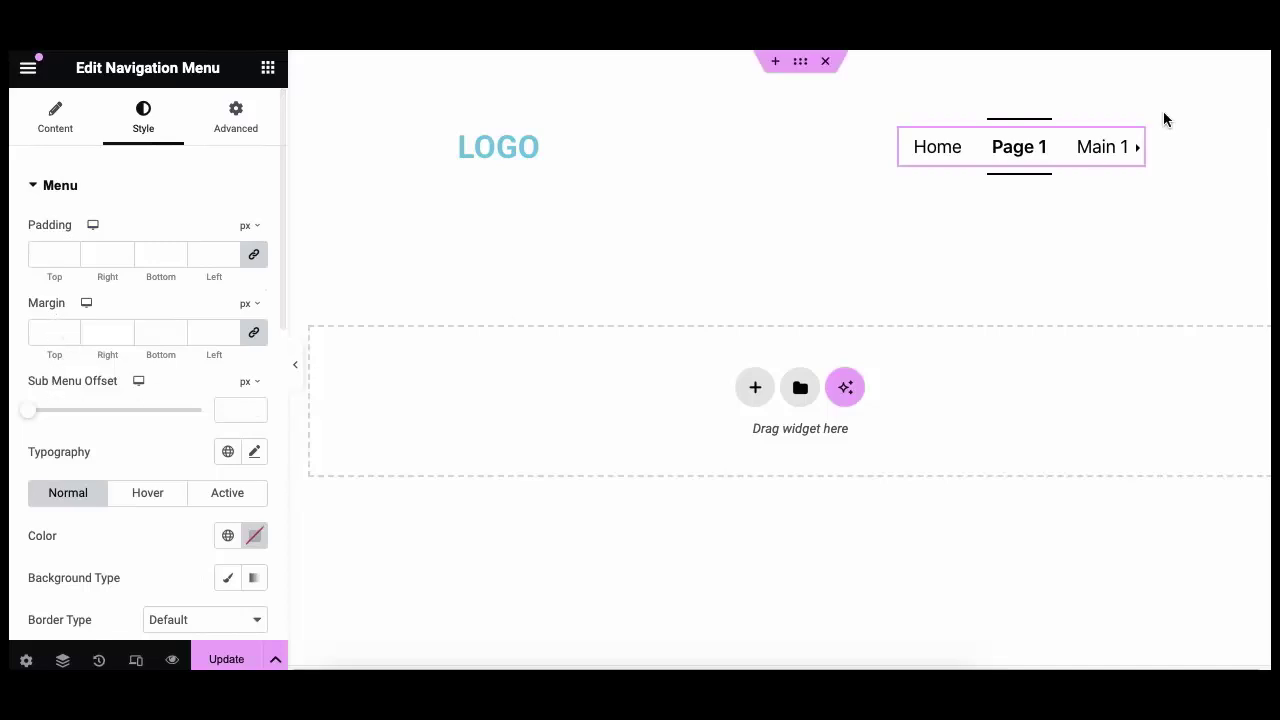
mouse_move(1097, 166)
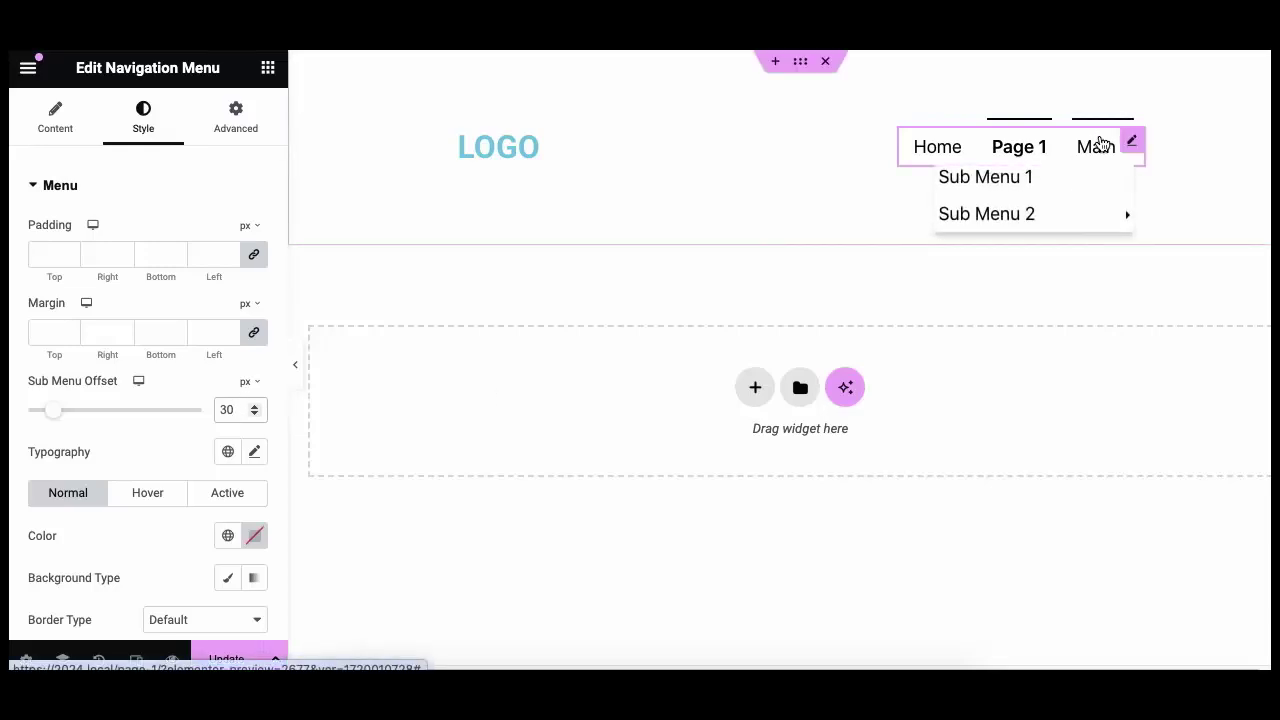
key("Delete")
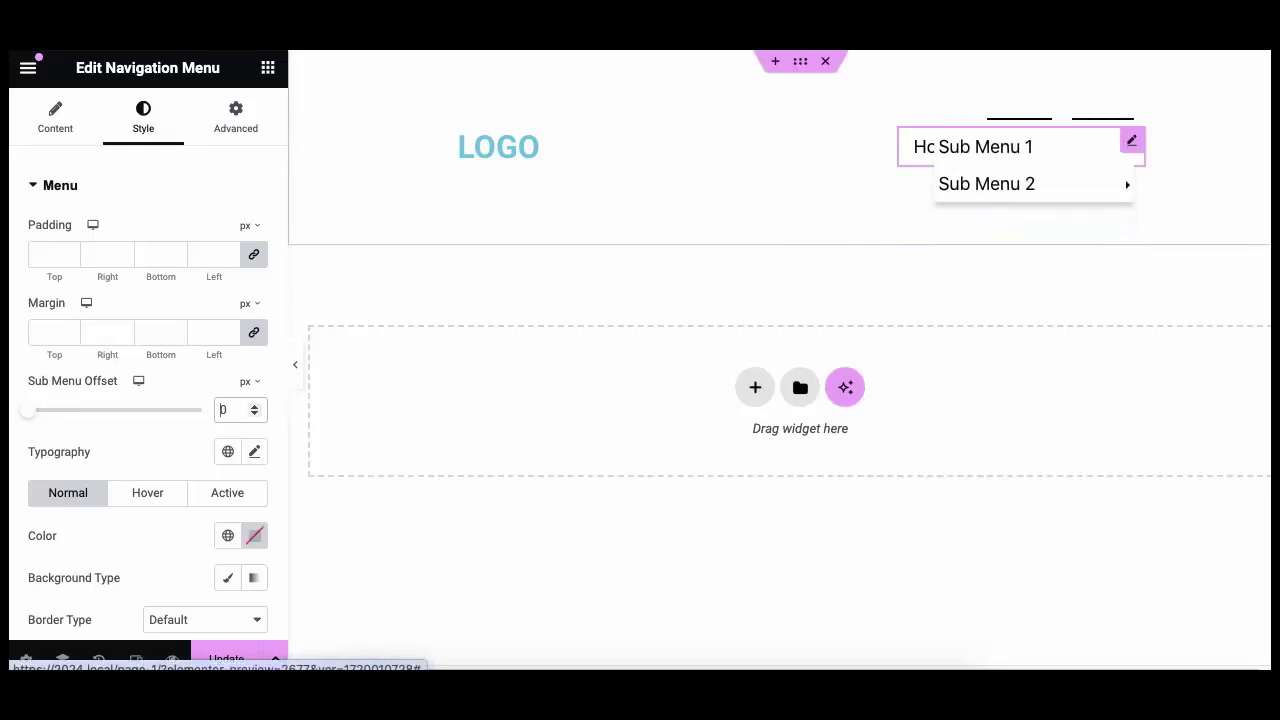
type("5")
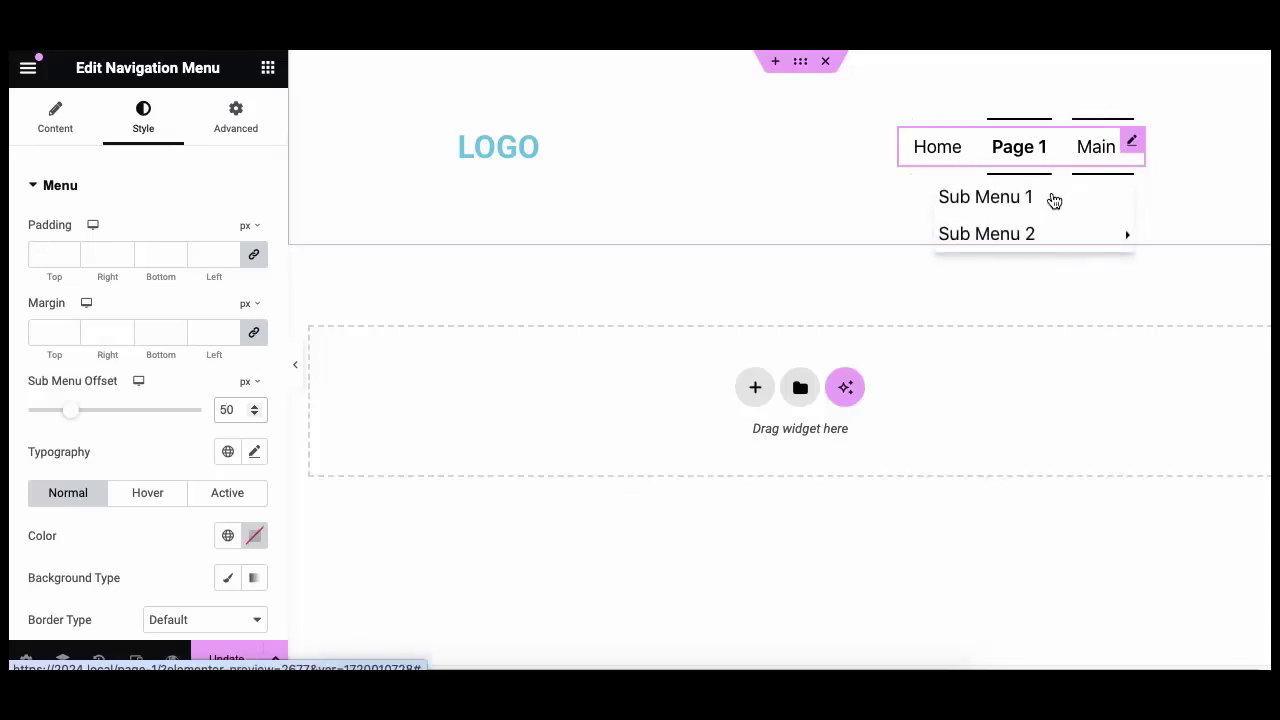
mouse_move(1037, 235)
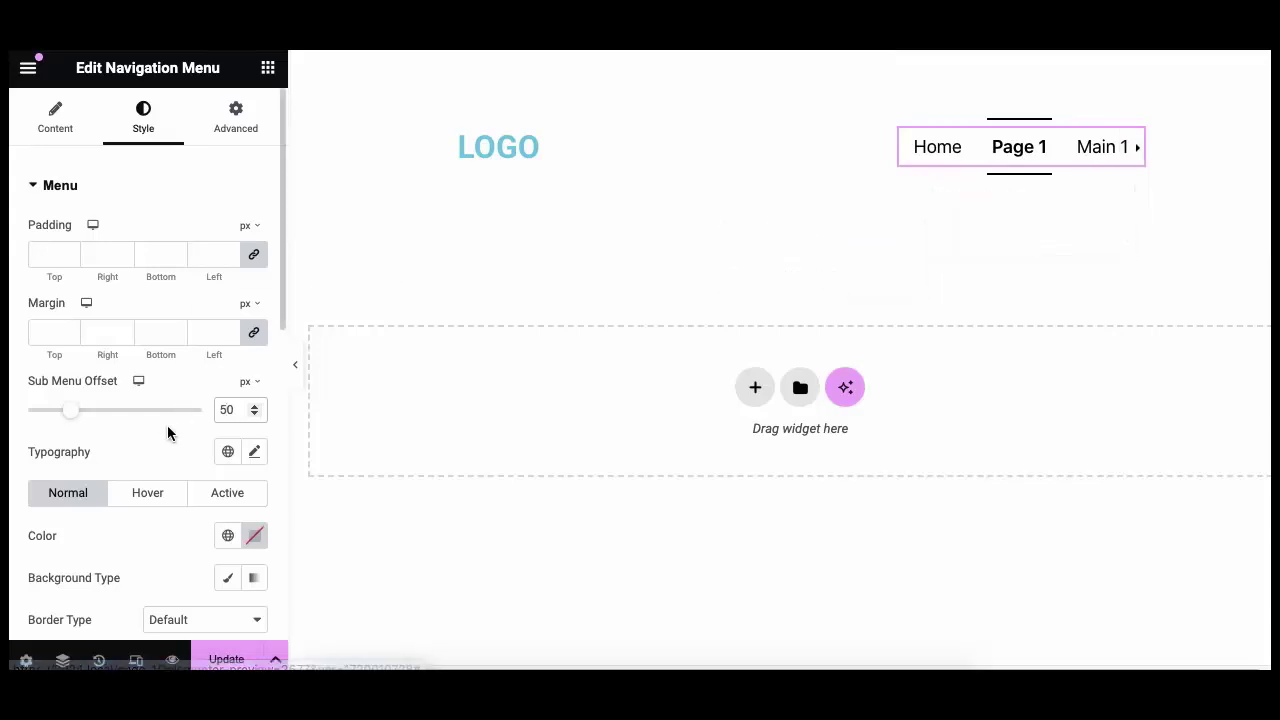
- Set the menu items' normal text colour to a medium grey
scroll(157, 445, "down", 1)
scroll(250, 445, "down", 3)
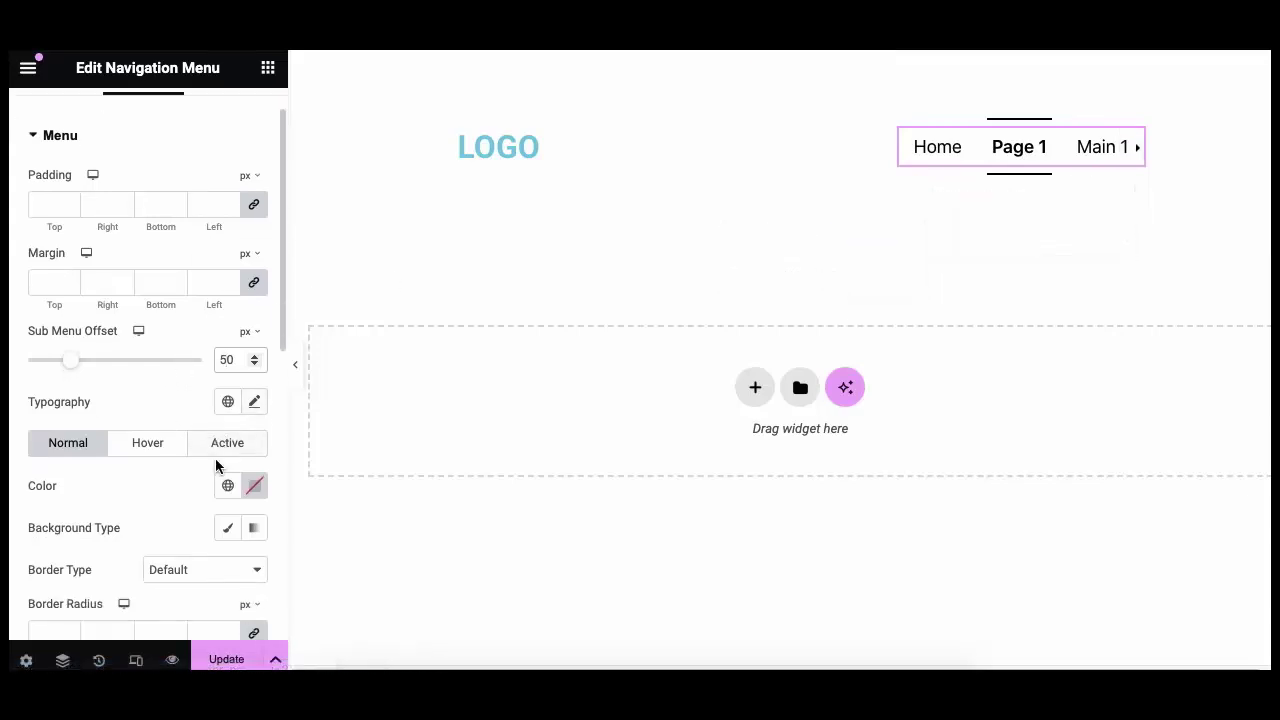
left_click(255, 440)
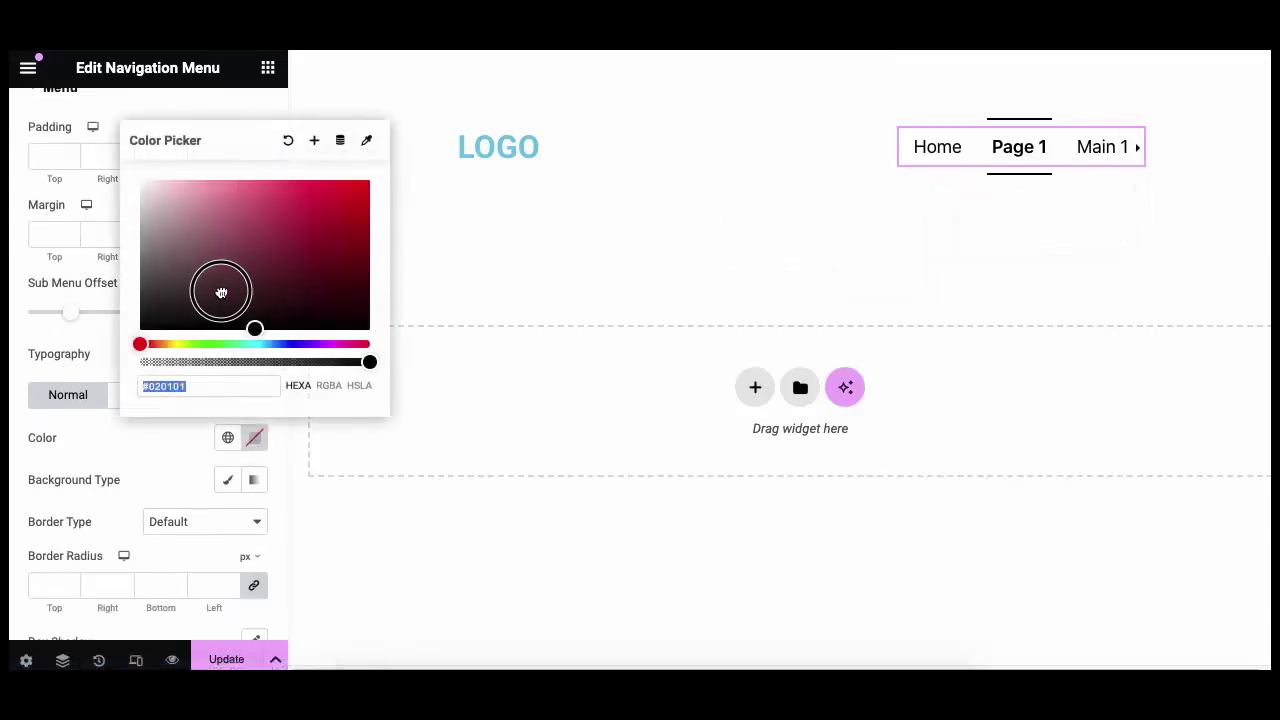
mouse_move(223, 291)
left_mouse_down()
mouse_move(143, 320)
mouse_move(143, 214)
mouse_move(141, 261)
left_mouse_up()
left_click(103, 403)
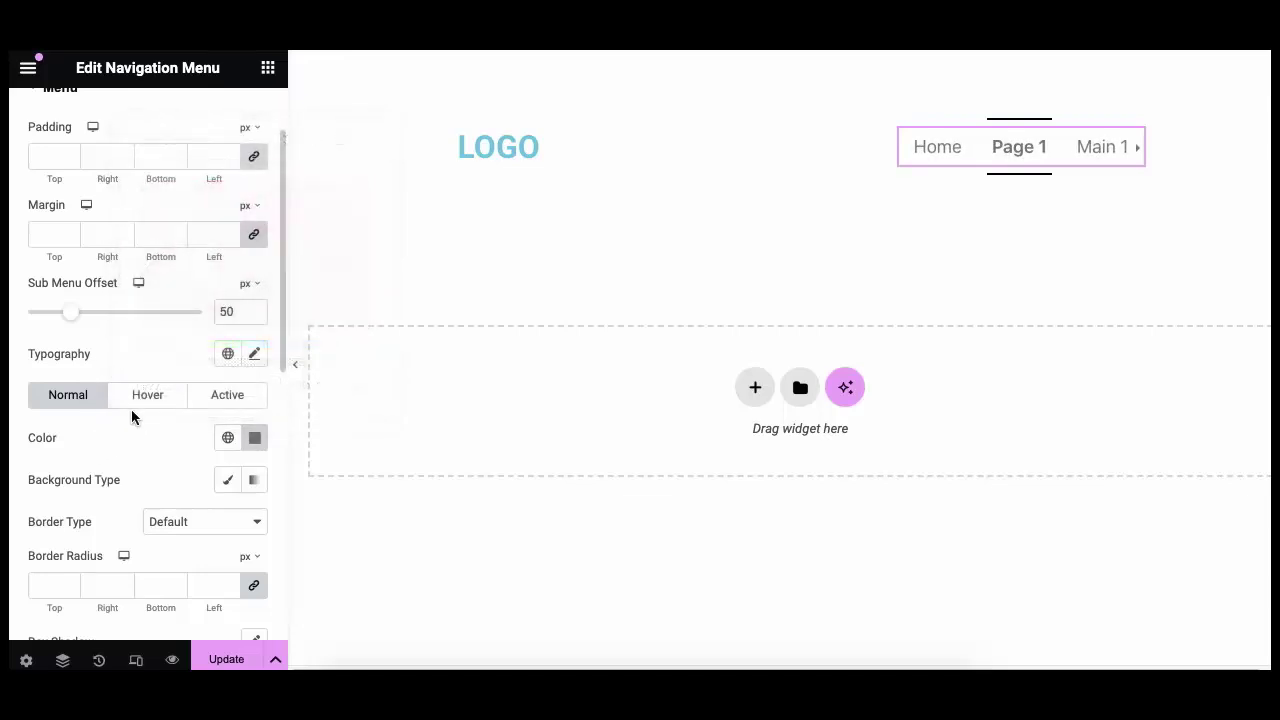
- Set the menu items' hover text colour to black, #000000
left_click(155, 405)
left_click(254, 440)
left_click_drag(257, 277, 110, 350)
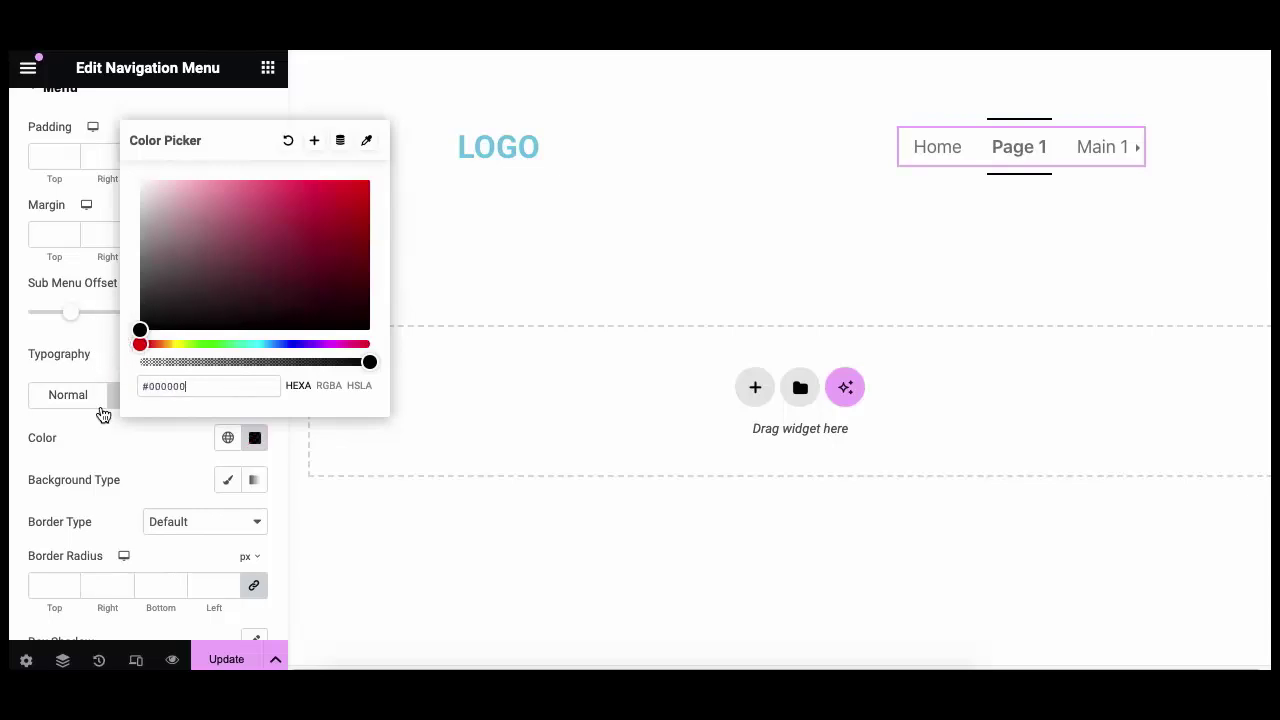
left_click(110, 468)
- Set the menu items' active text colour to light green and check the colours on the menu and submenus
left_click(225, 400)
left_click(253, 437)
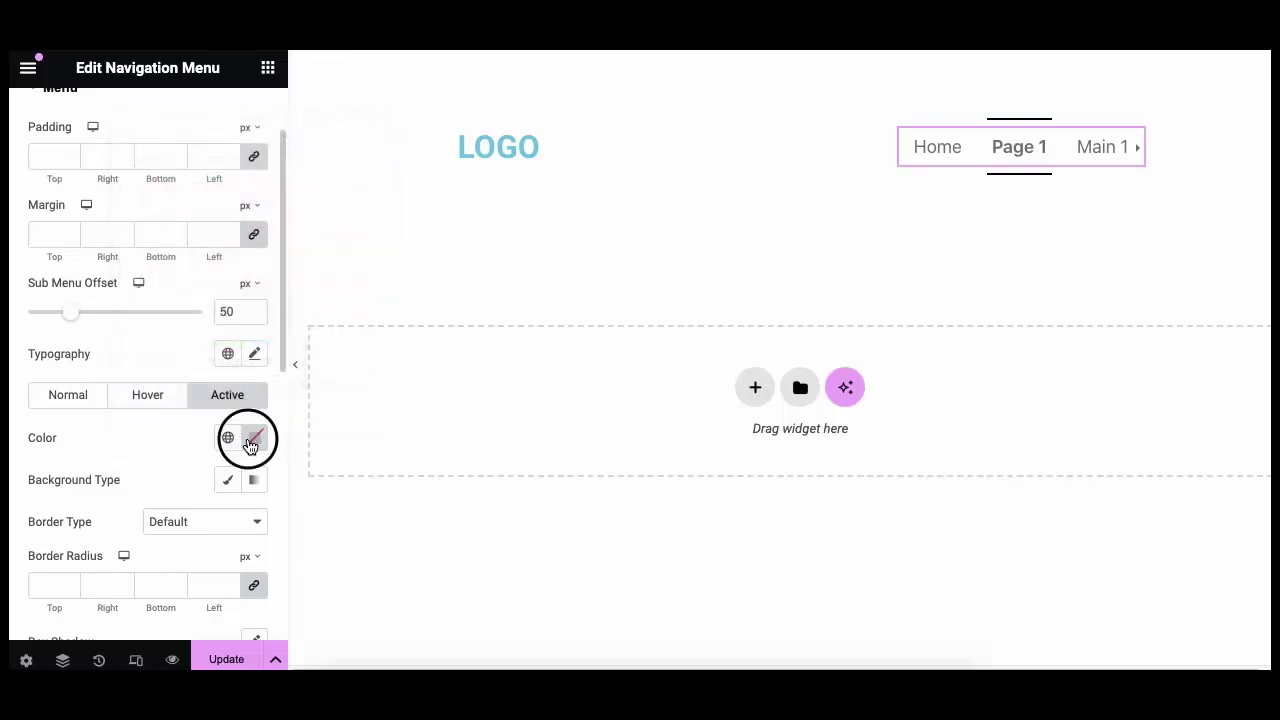
left_click_drag(210, 343, 281, 173)
left_click(154, 447)
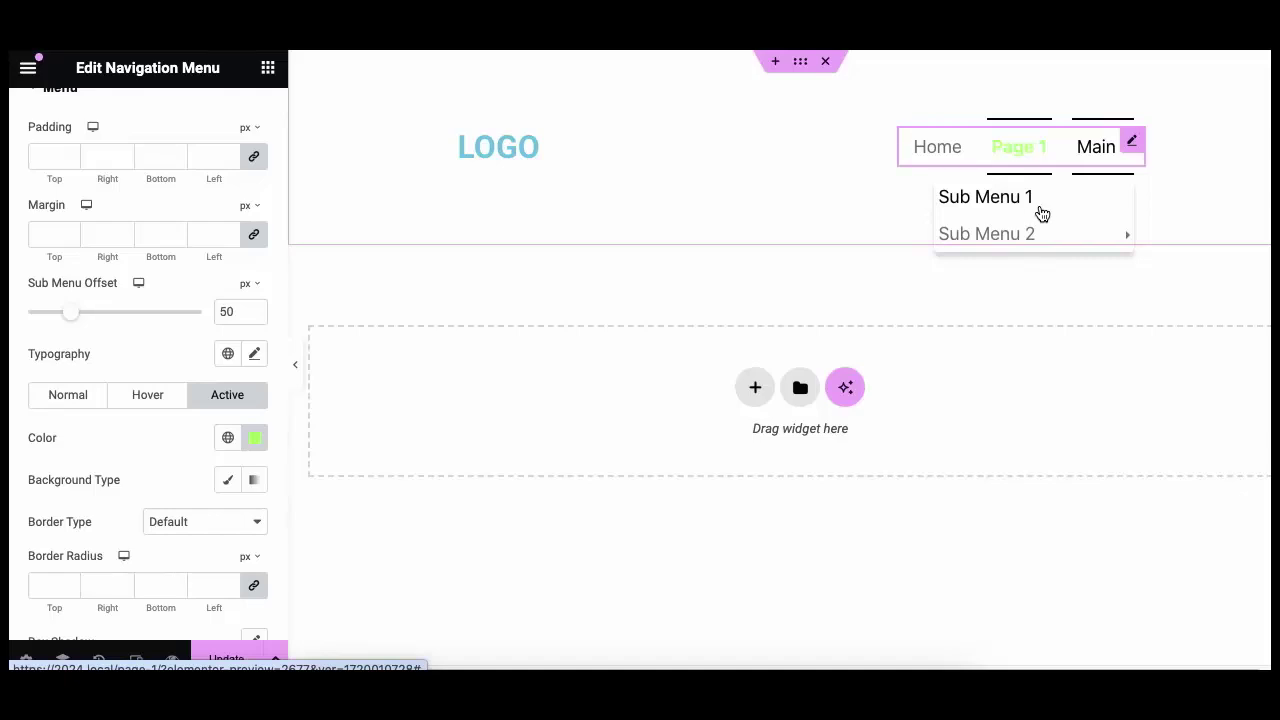
mouse_move(1032, 235)
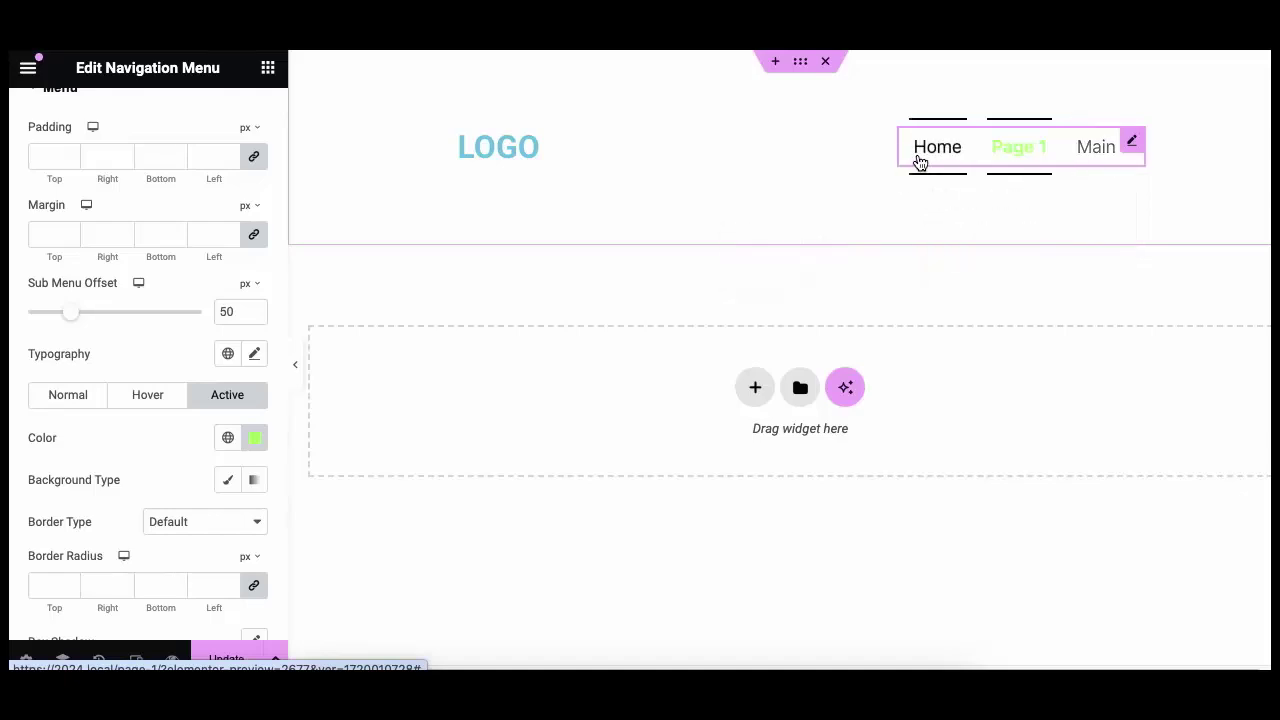
- Set the Sub Menu Box width to 150 px, trying 100 px first and checking the Main 1 submenus
scroll(143, 431, "down", 3)
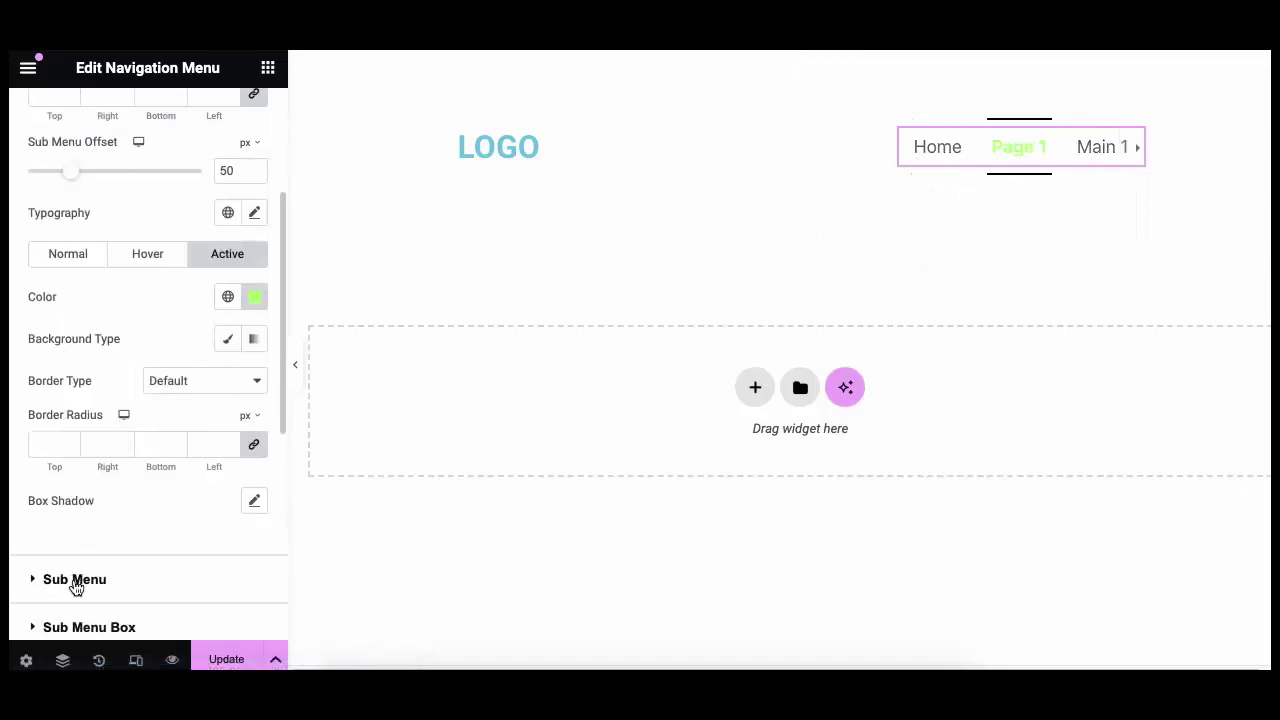
scroll(78, 585, "down", 2)
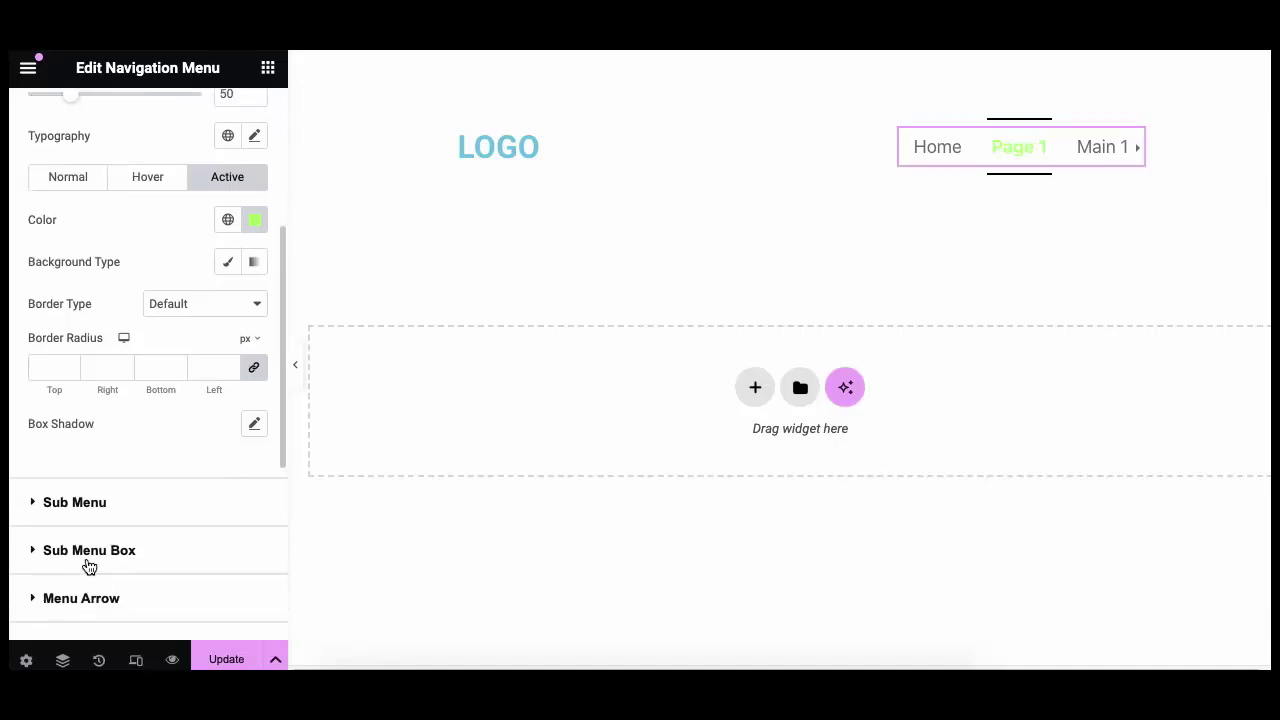
left_click(88, 560)
scroll(88, 535, "down", 2)
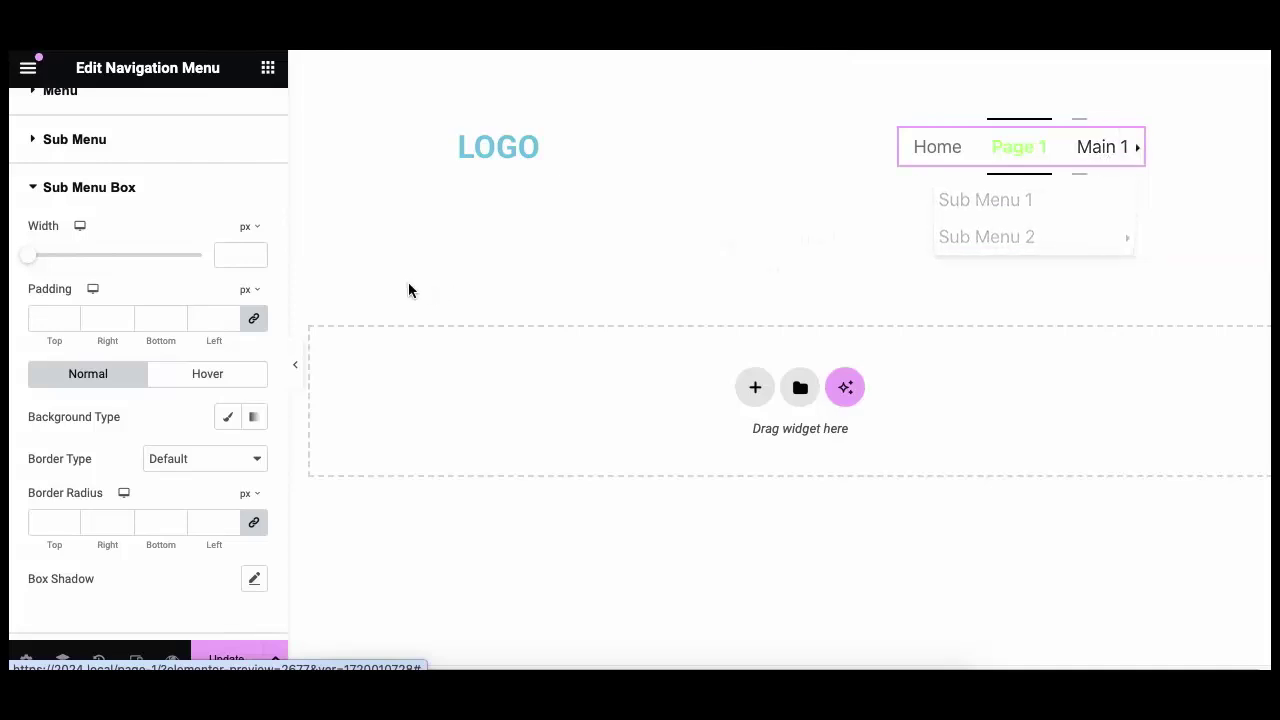
left_click(225, 262)
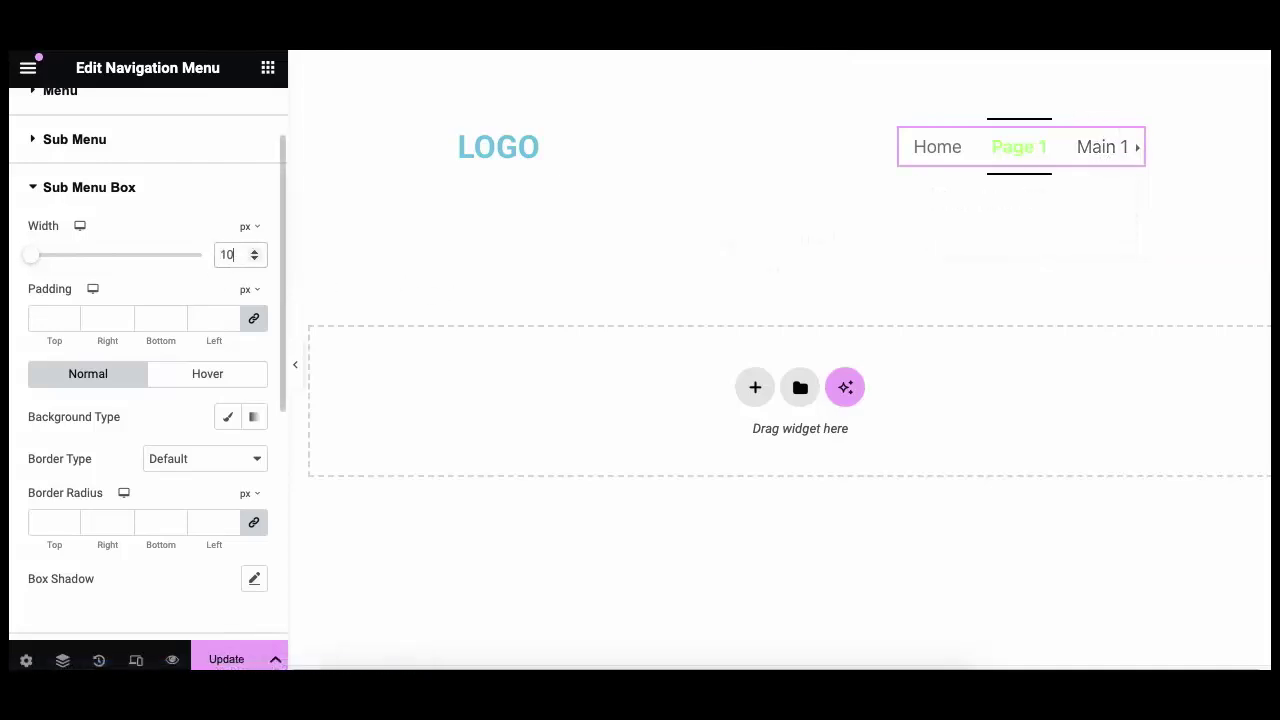
type("100")
mouse_move(1083, 162)
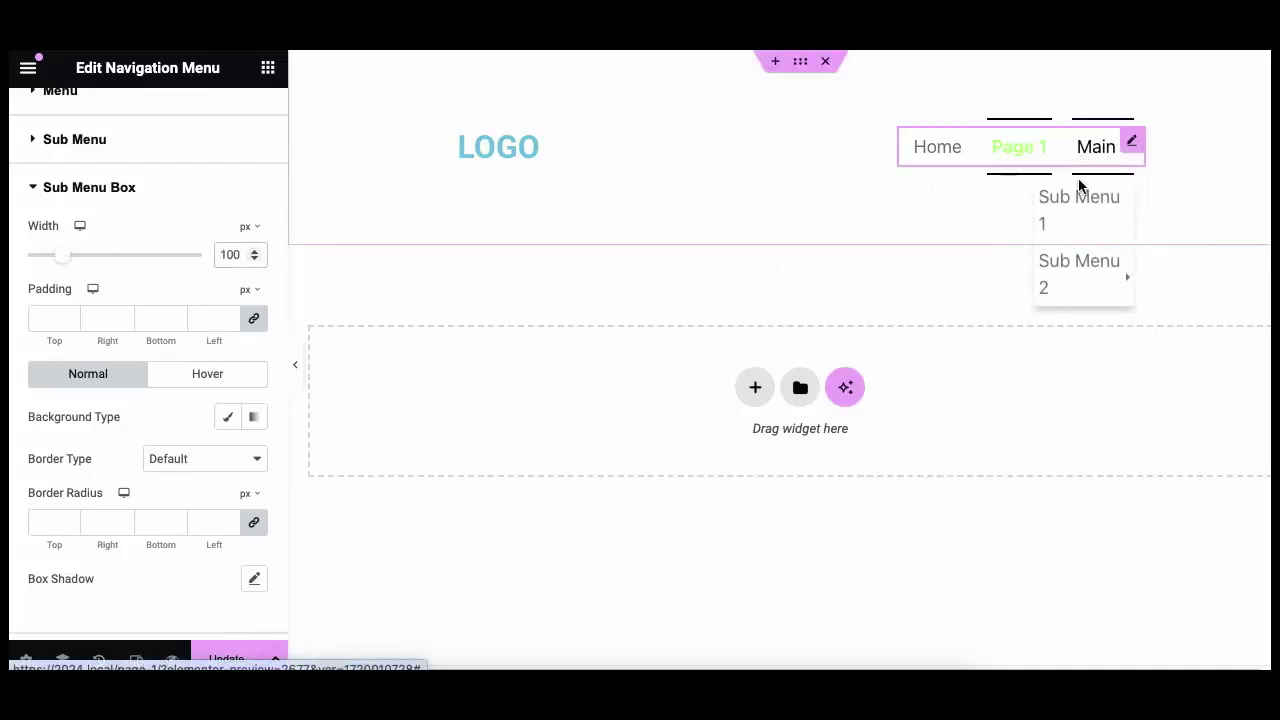
key("BackSpace")
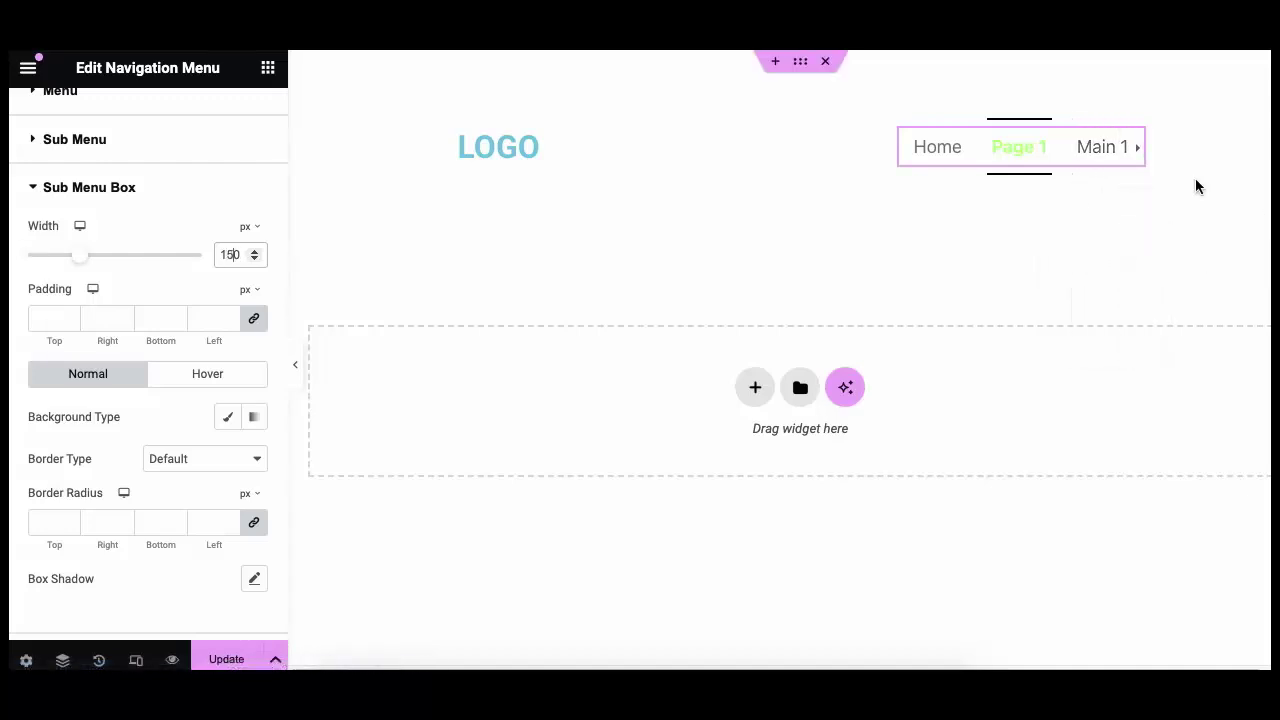
mouse_move(1068, 254)
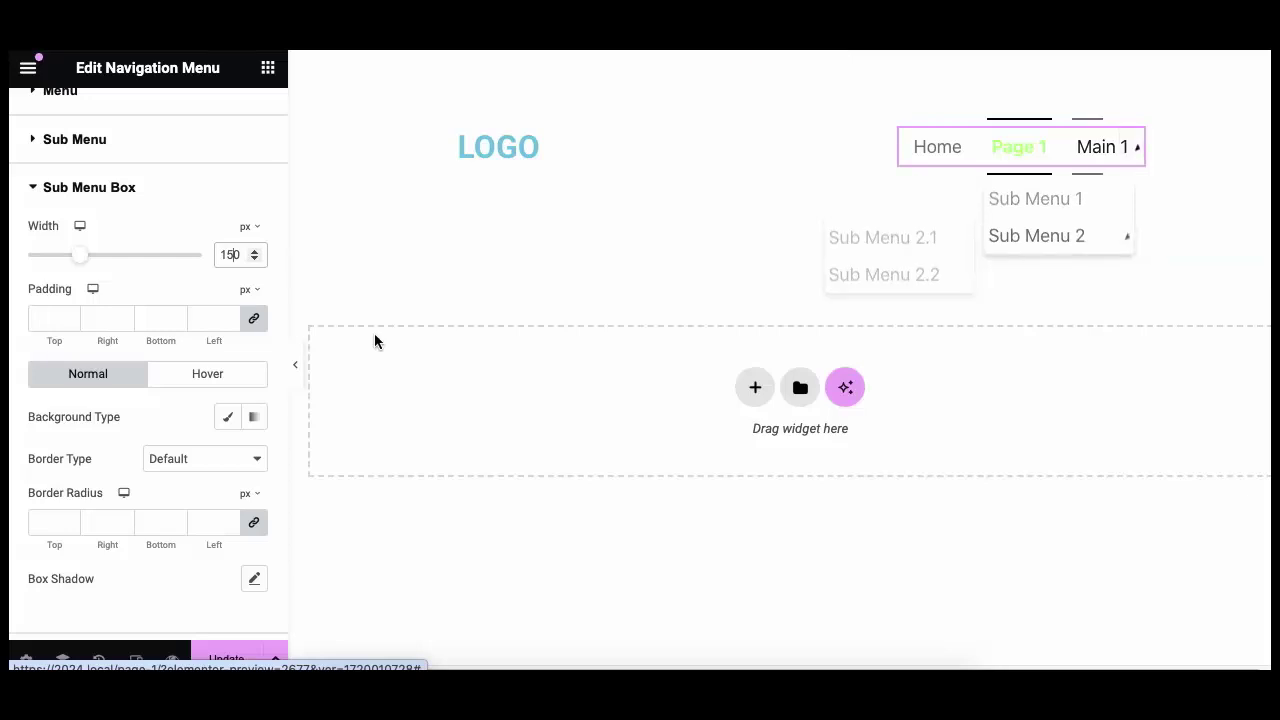
- Give the Sub Menu Box's normal state a classic background with a solid colour
left_click(226, 420)
left_click(254, 458)
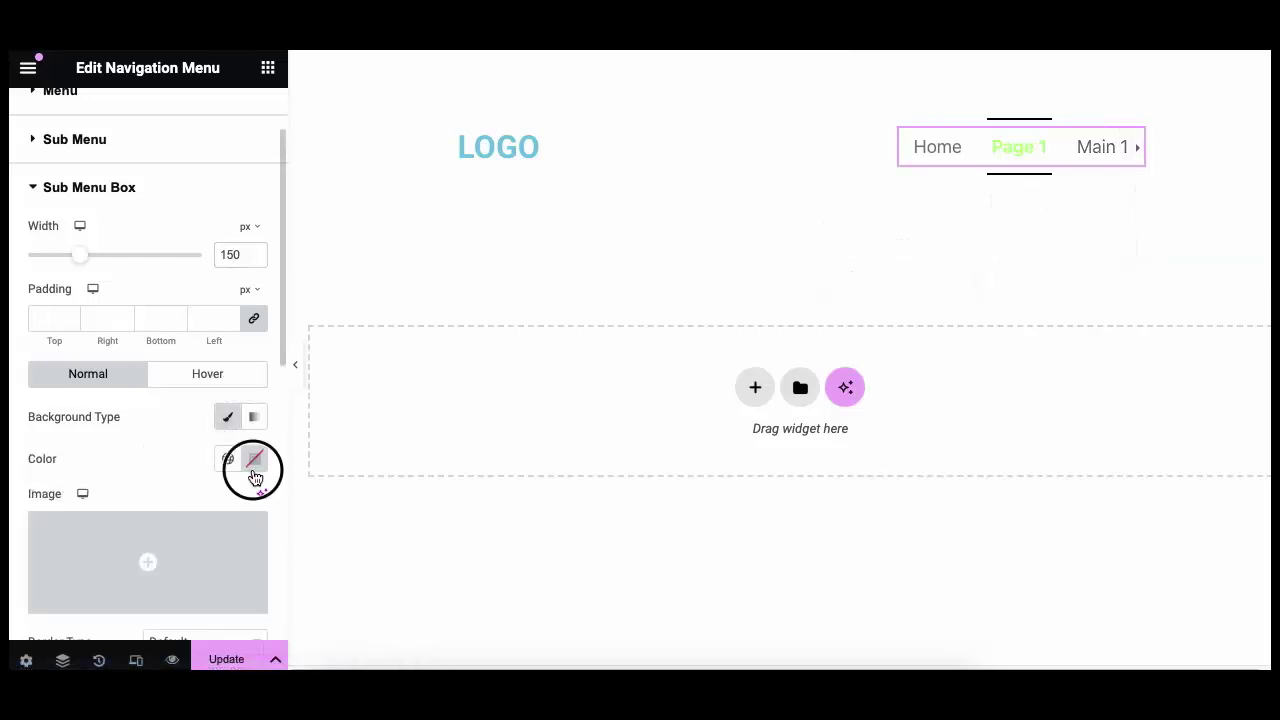
left_click(140, 352)
left_click(109, 460)
- Set the Sub Menu items' normal text colour to white, #FFFFFF
left_click(108, 158)
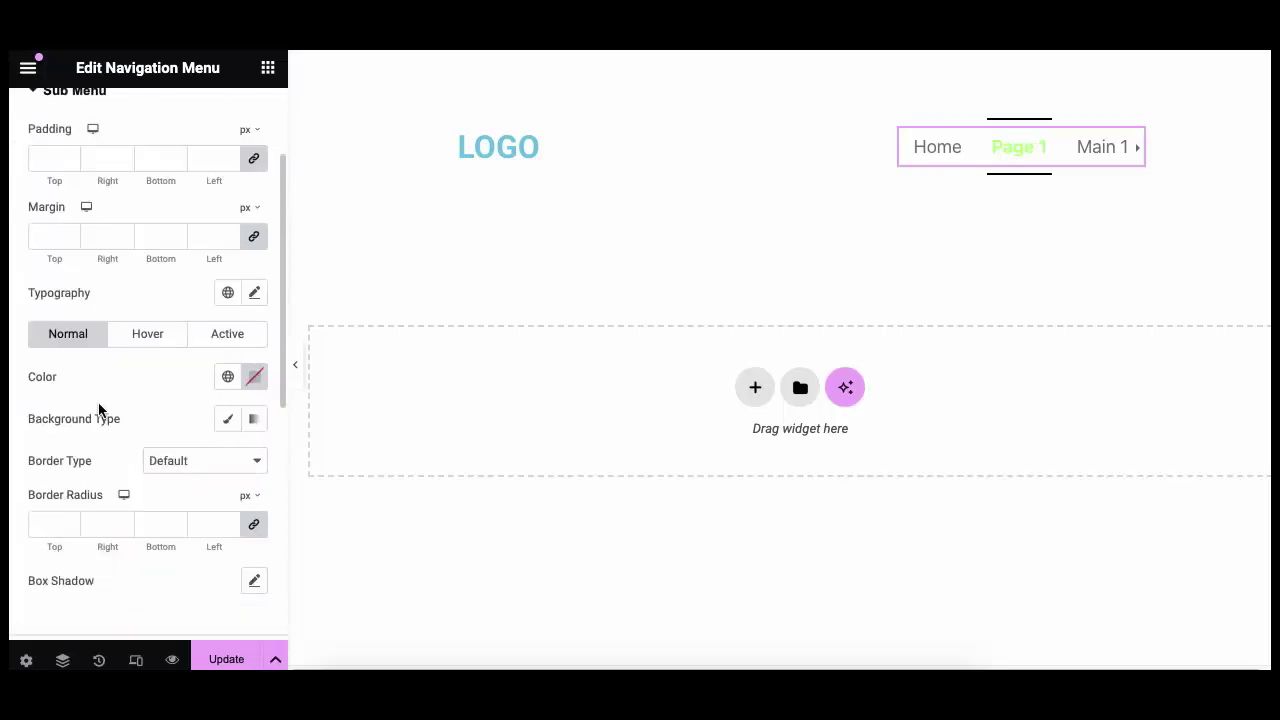
left_click(255, 385)
left_click_drag(191, 183, 123, 114)
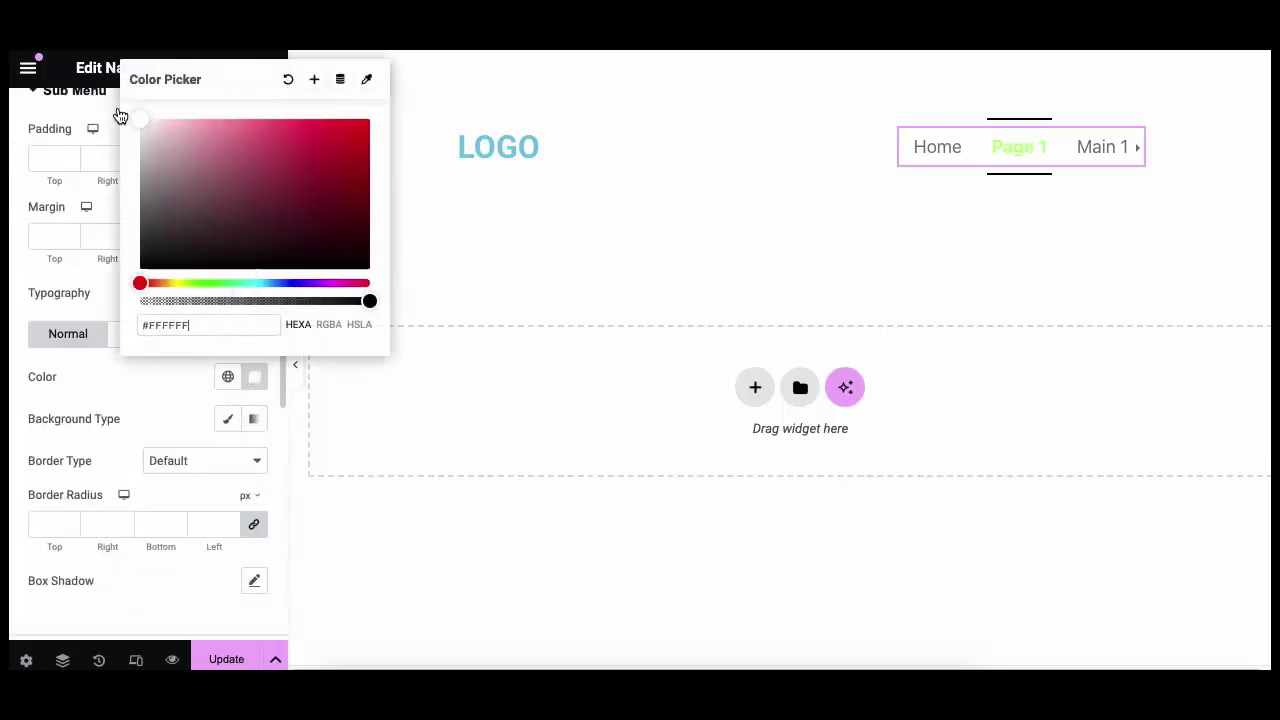
left_click(117, 365)
- Set the Sub Menu items' hover text colour to crimson and check it on the Main 1 submenu
left_click(255, 376)
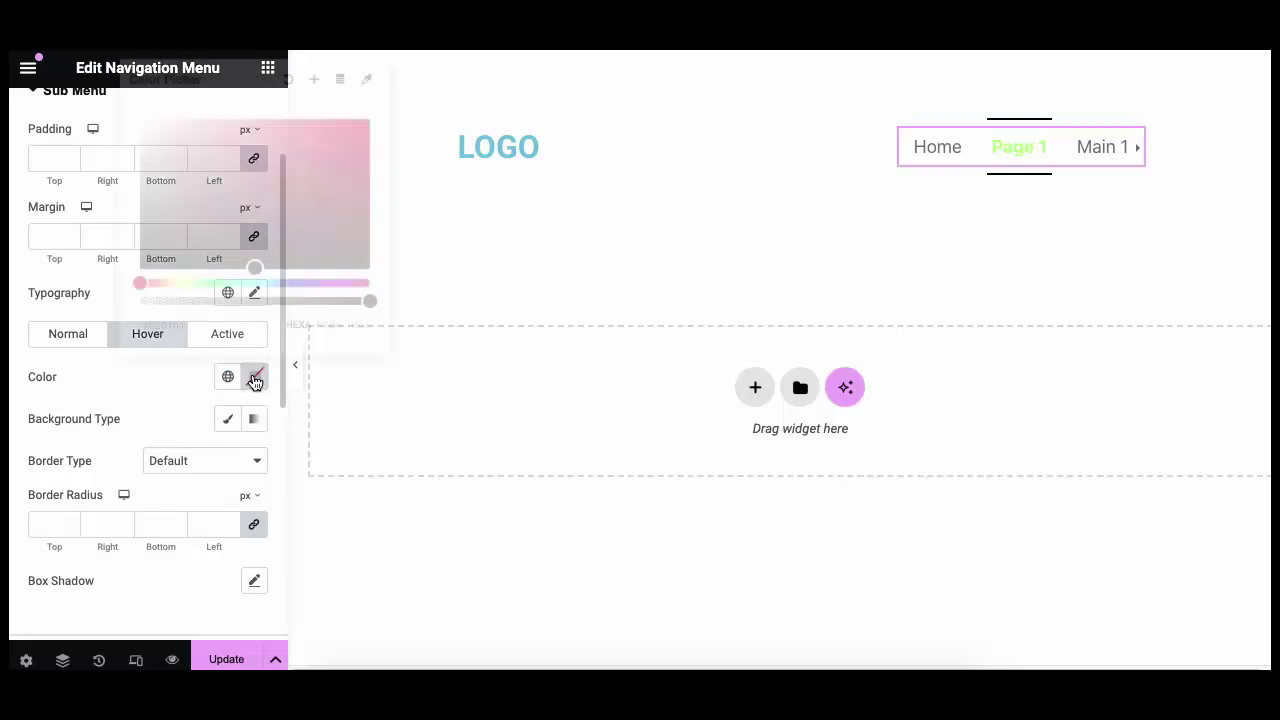
left_click_drag(276, 150, 278, 139)
left_click(190, 377)
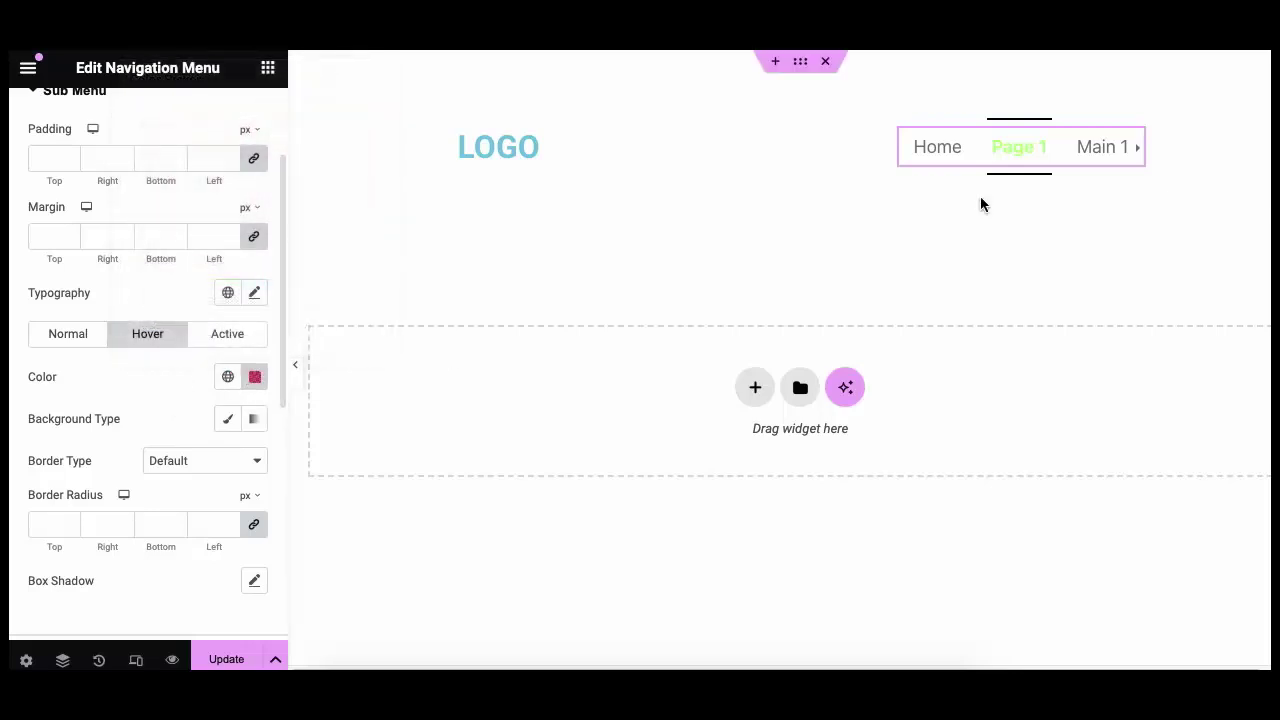
mouse_move(1081, 156)
mouse_move(1066, 231)
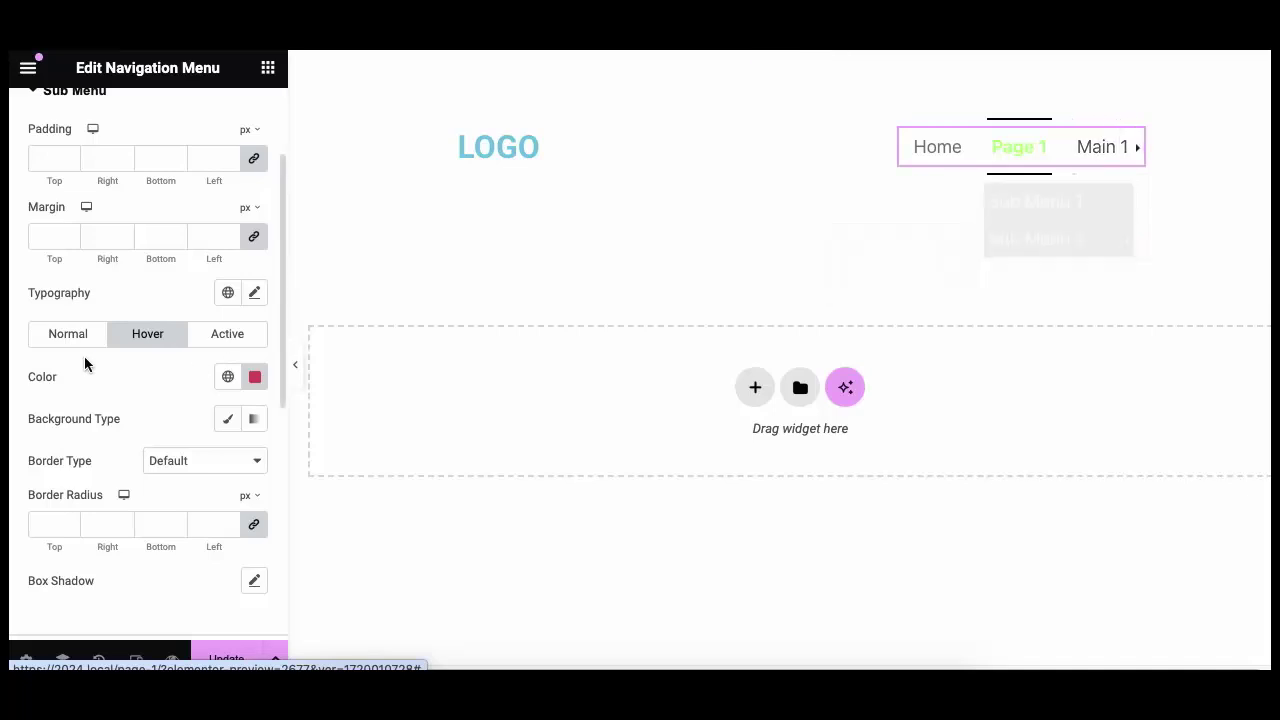
scroll(73, 396, "up", 2)
left_click(63, 222)
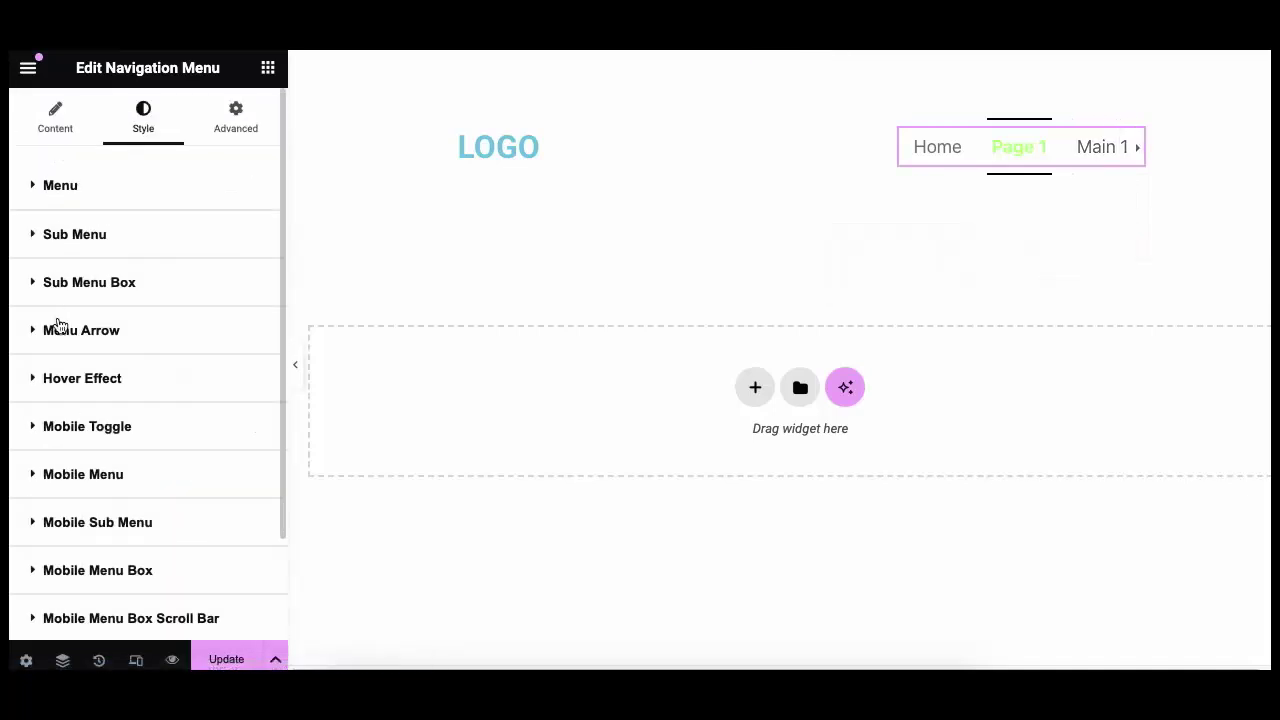
left_click(66, 337)
scroll(74, 452, "down", 1)
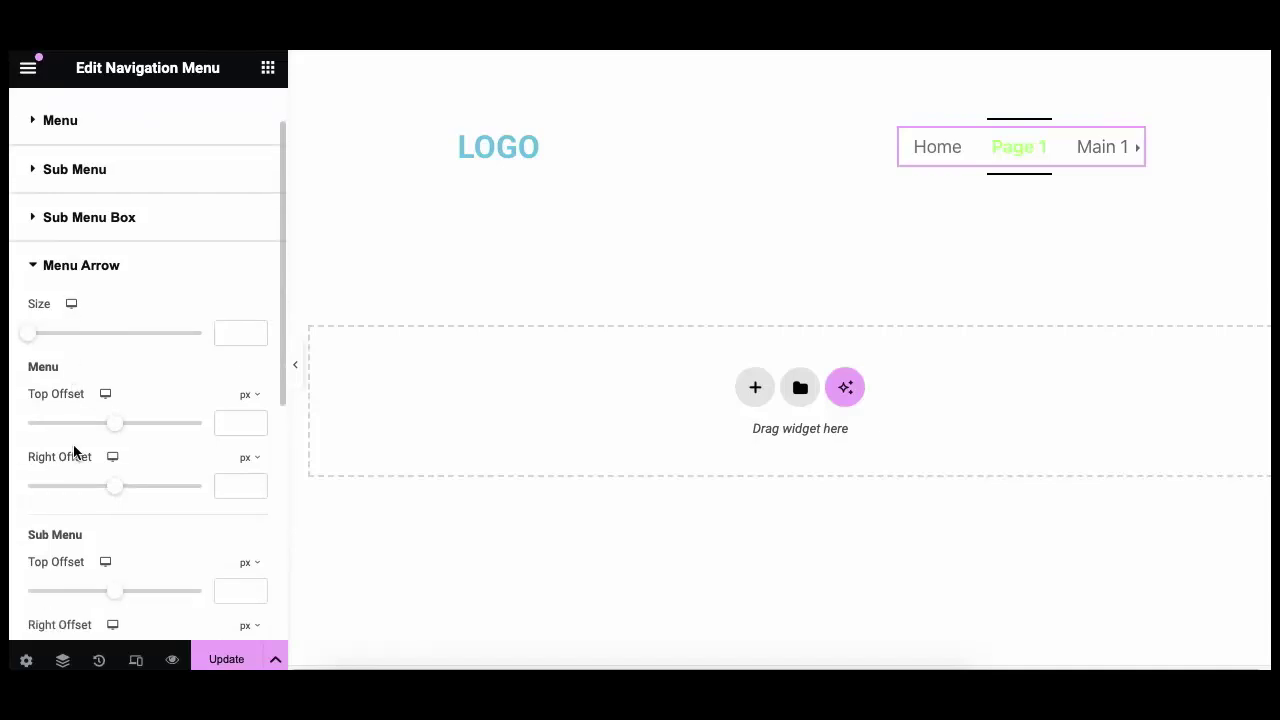
scroll(42, 452, "down", 2)
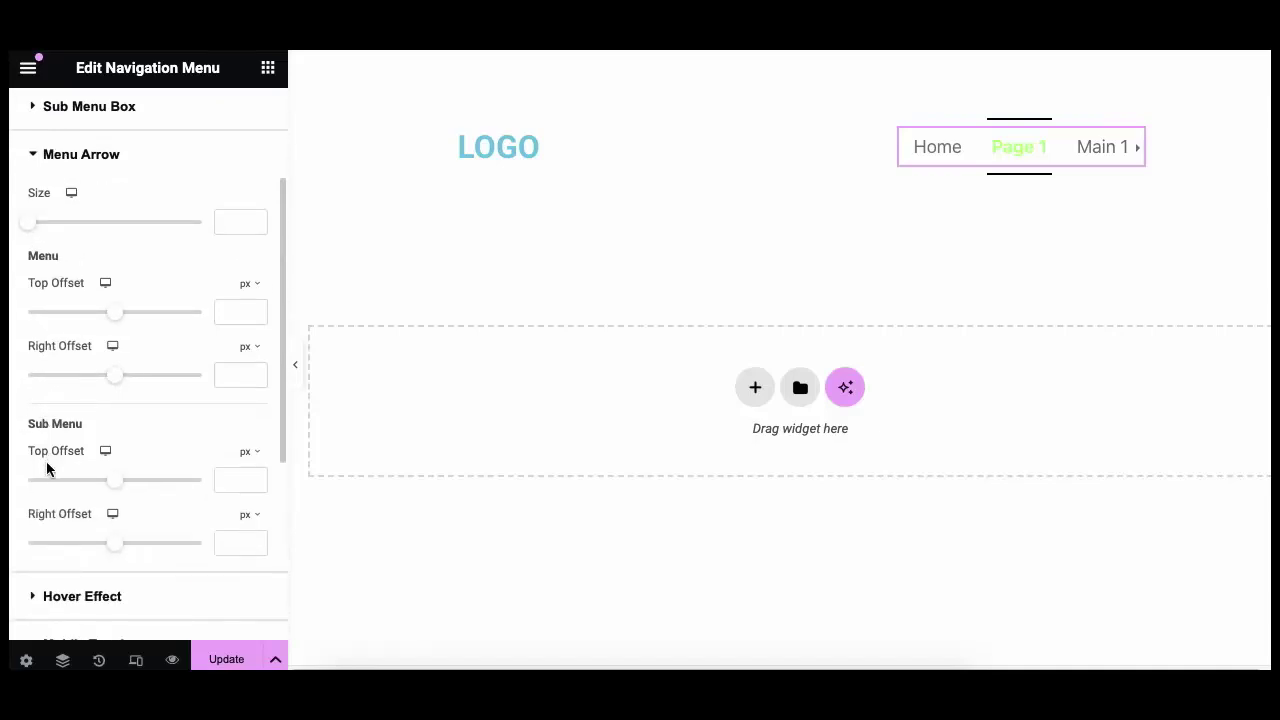
- Set the Hover Effect's height to 1 and its offset to -9
left_click(66, 594)
scroll(120, 354, "down", 1)
scroll(117, 352, "down", 1)
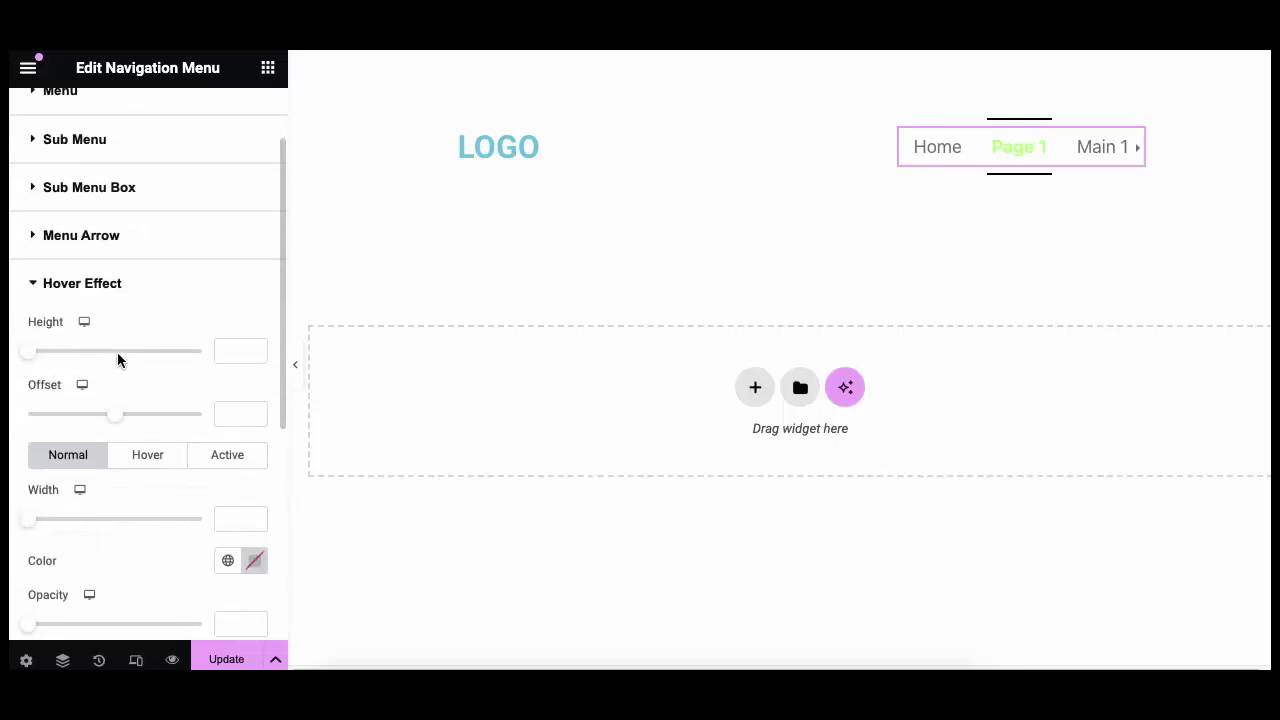
left_click(224, 344)
type("1")
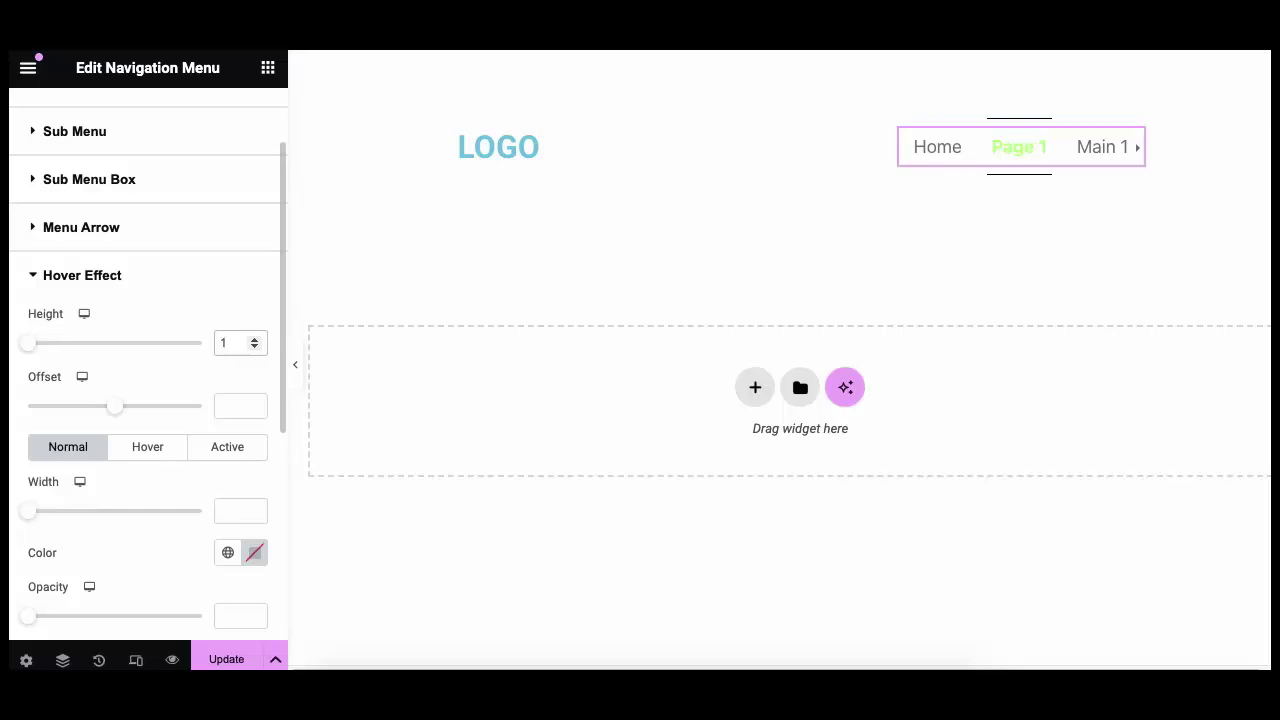
mouse_move(121, 404)
left_mouse_down()
mouse_move(100, 411)
mouse_move(150, 408)
mouse_move(100, 409)
left_mouse_up()
scroll(100, 409, "down", 2)
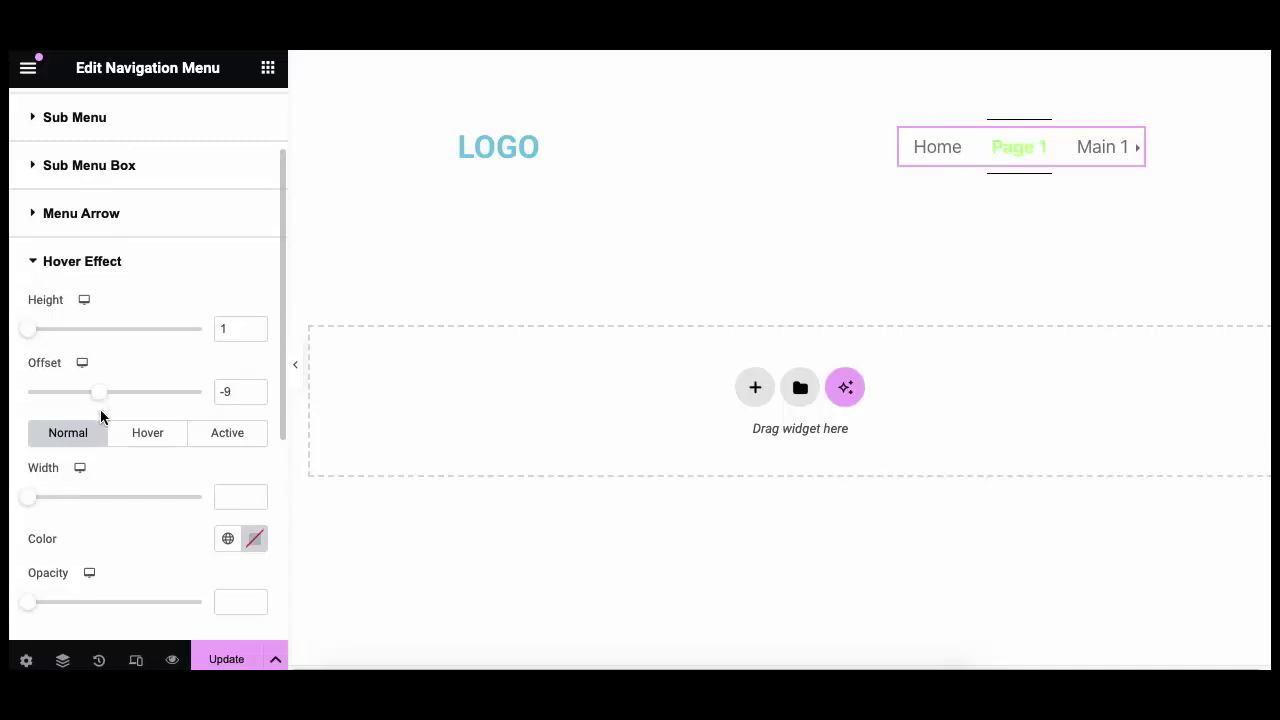
- Give the Hover Effect's normal state a pink colour, opacity 1 and width 20, trying opacity .3 first
left_click(253, 443)
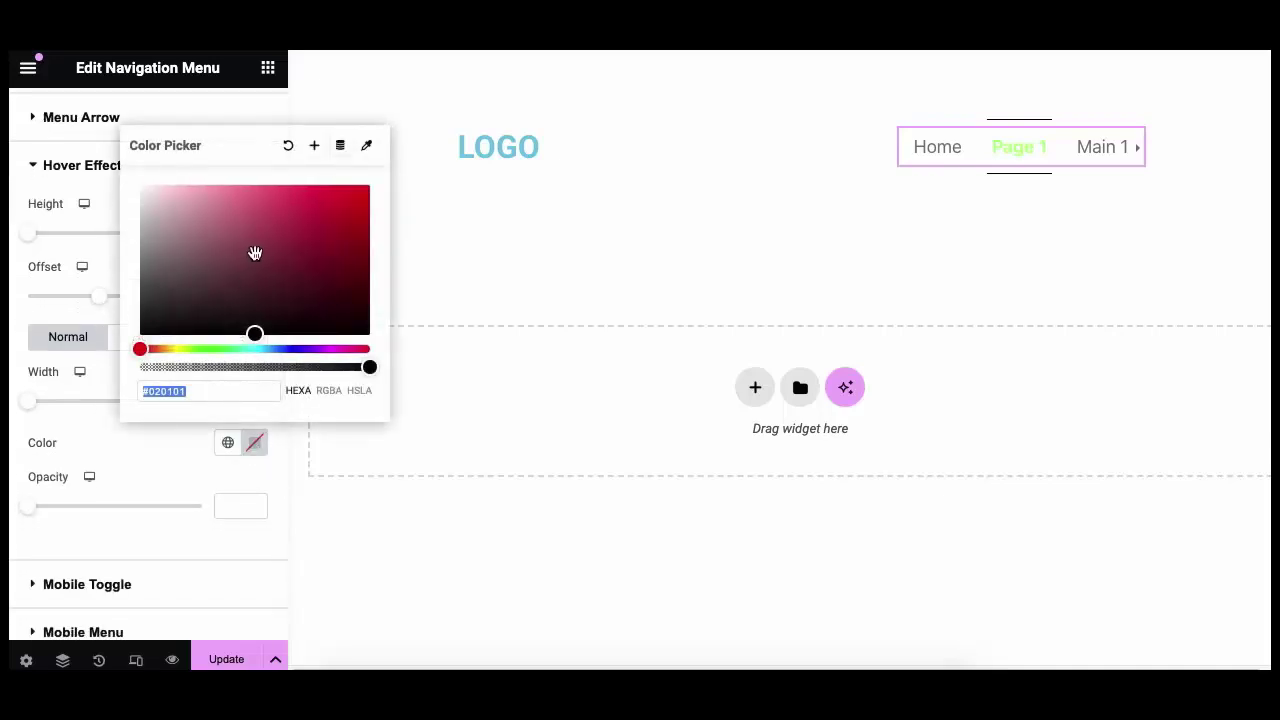
left_click_drag(256, 253, 231, 183)
left_click(154, 435)
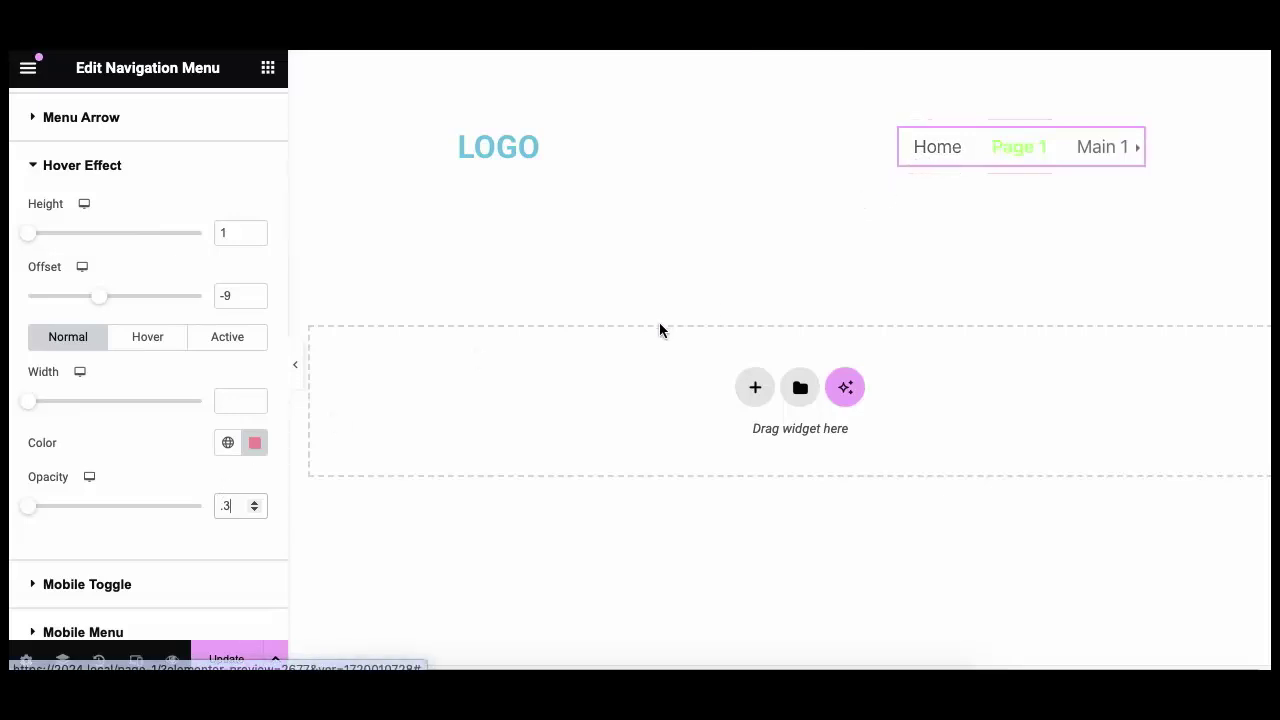
left_click_drag(240, 506, 197, 512)
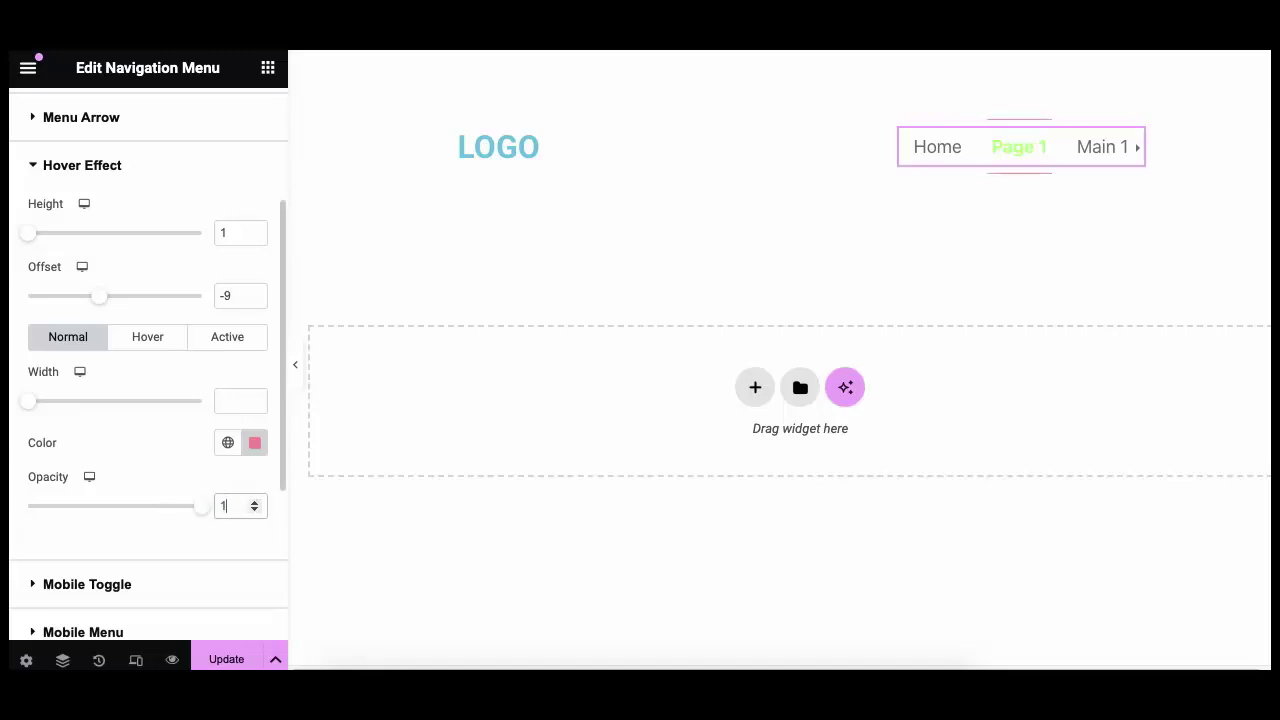
left_click(145, 340)
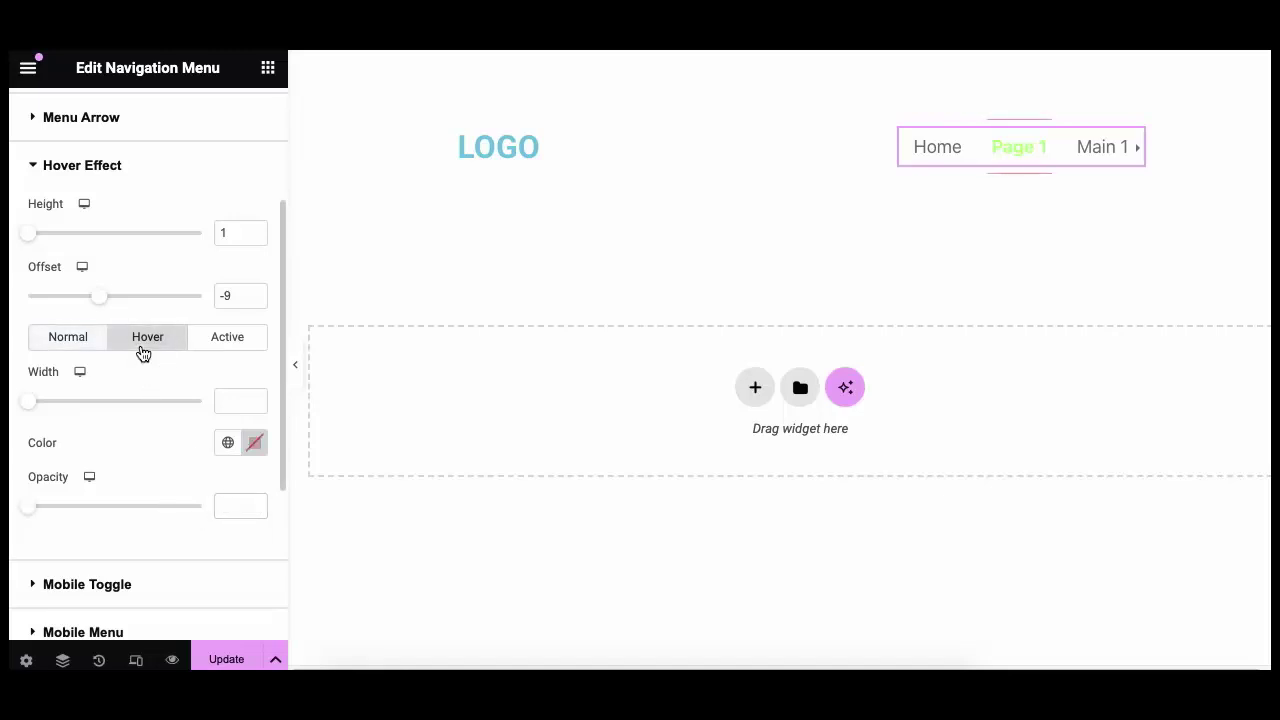
left_click(70, 342)
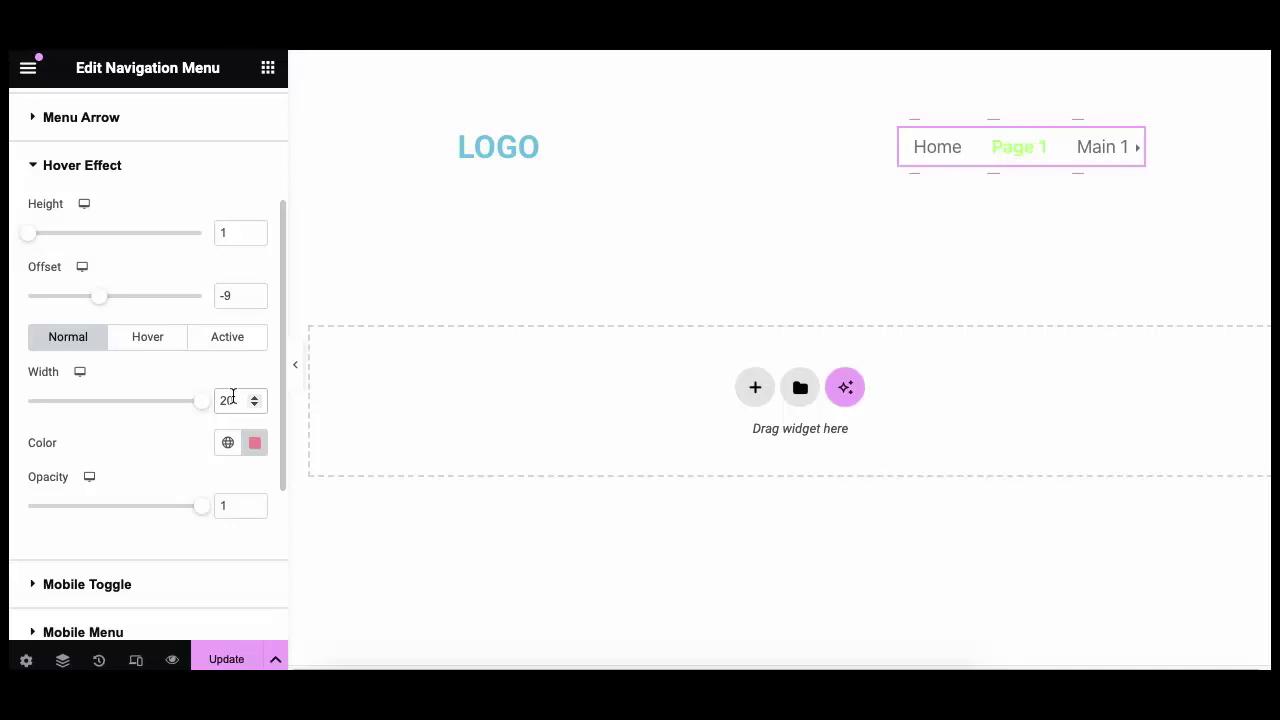
- Set the Hover Effect's hover state to width 80 and opacity 1, and check it on the Home item
left_click(162, 339)
left_click(235, 403)
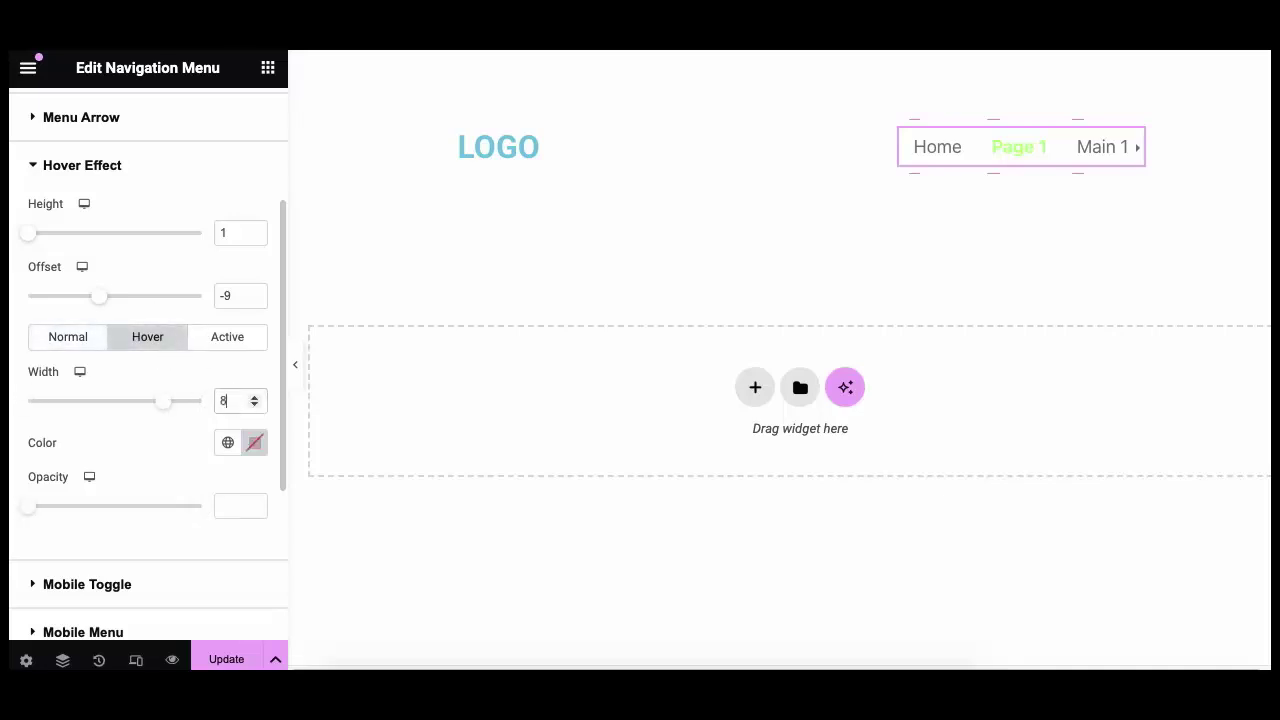
type("1")
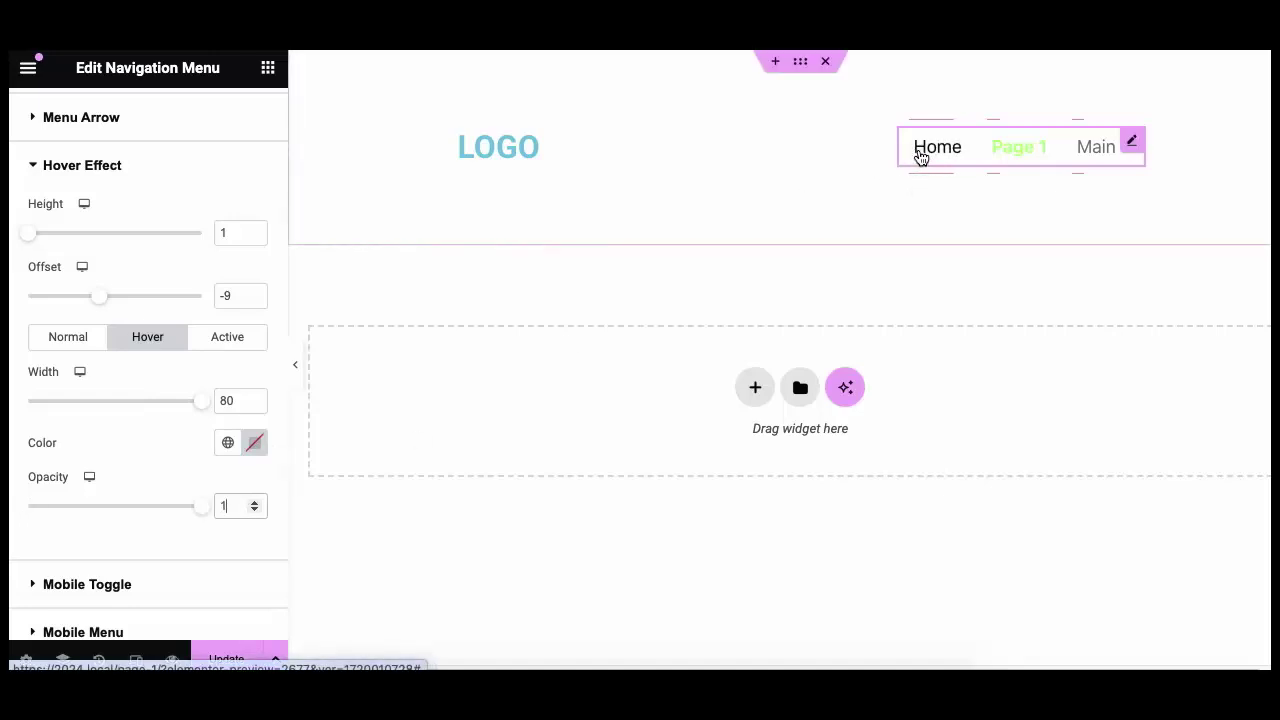
- Set the Hover Effect's active width to 100 and reduce the effect's height to 0
left_click(245, 335)
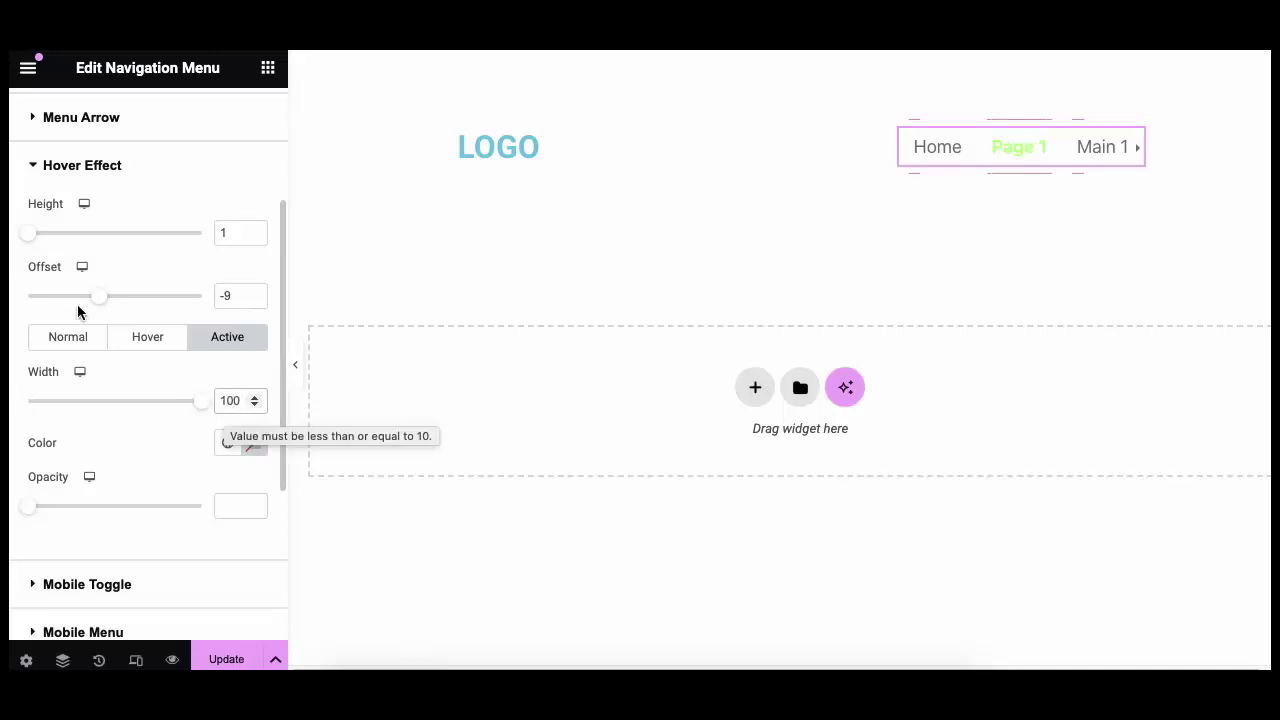
left_click(222, 231)
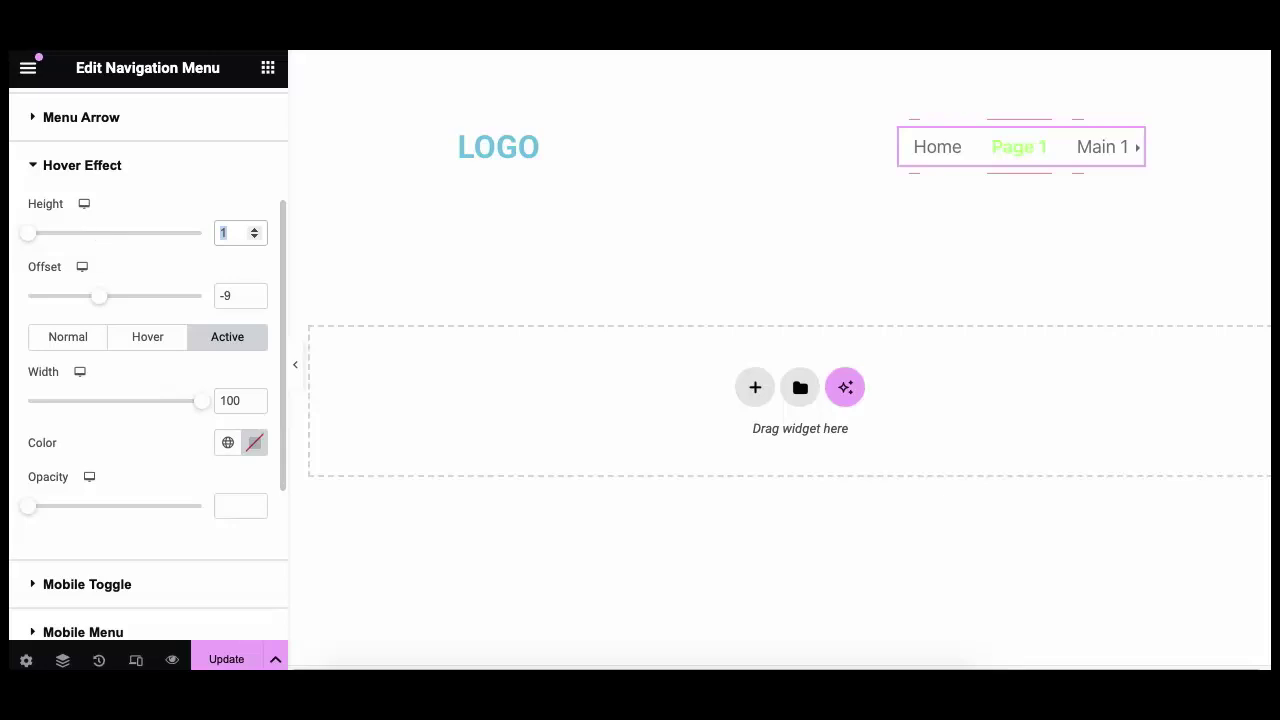
type("0")
- Open the Mobile Toggle style settings and switch the page preview to mobile view
left_click(74, 576)
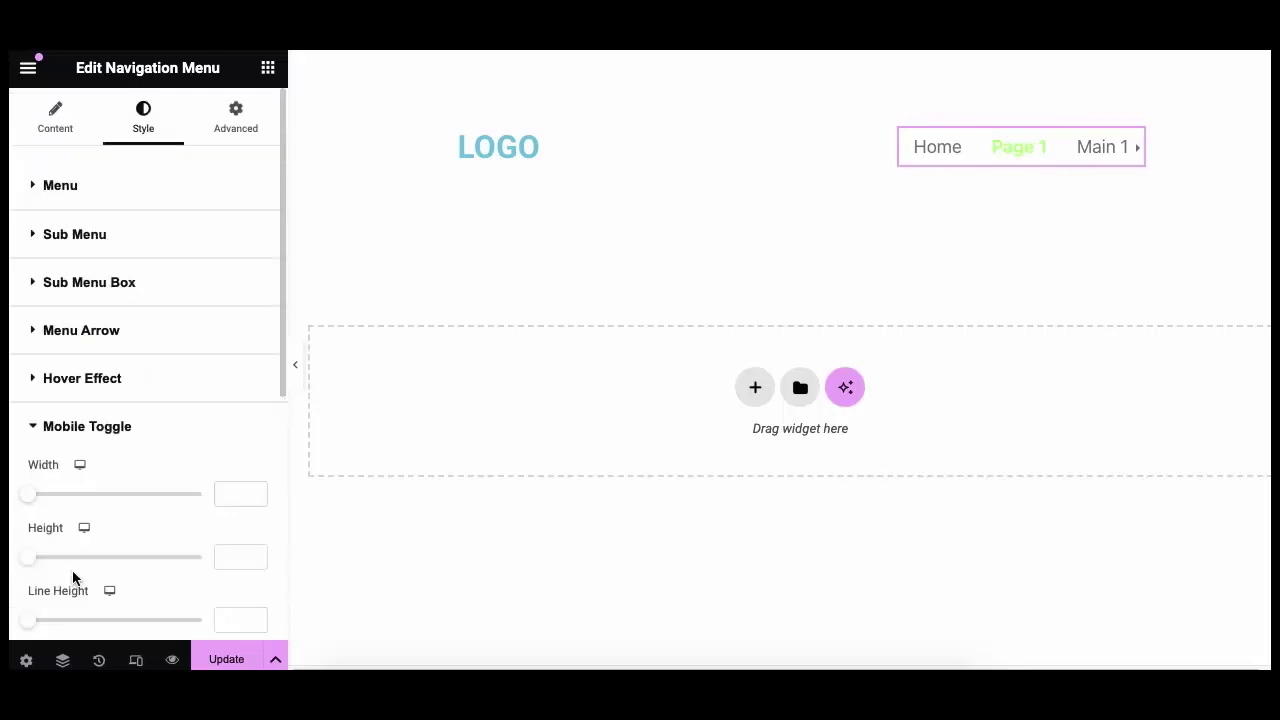
scroll(80, 560, "down", 2)
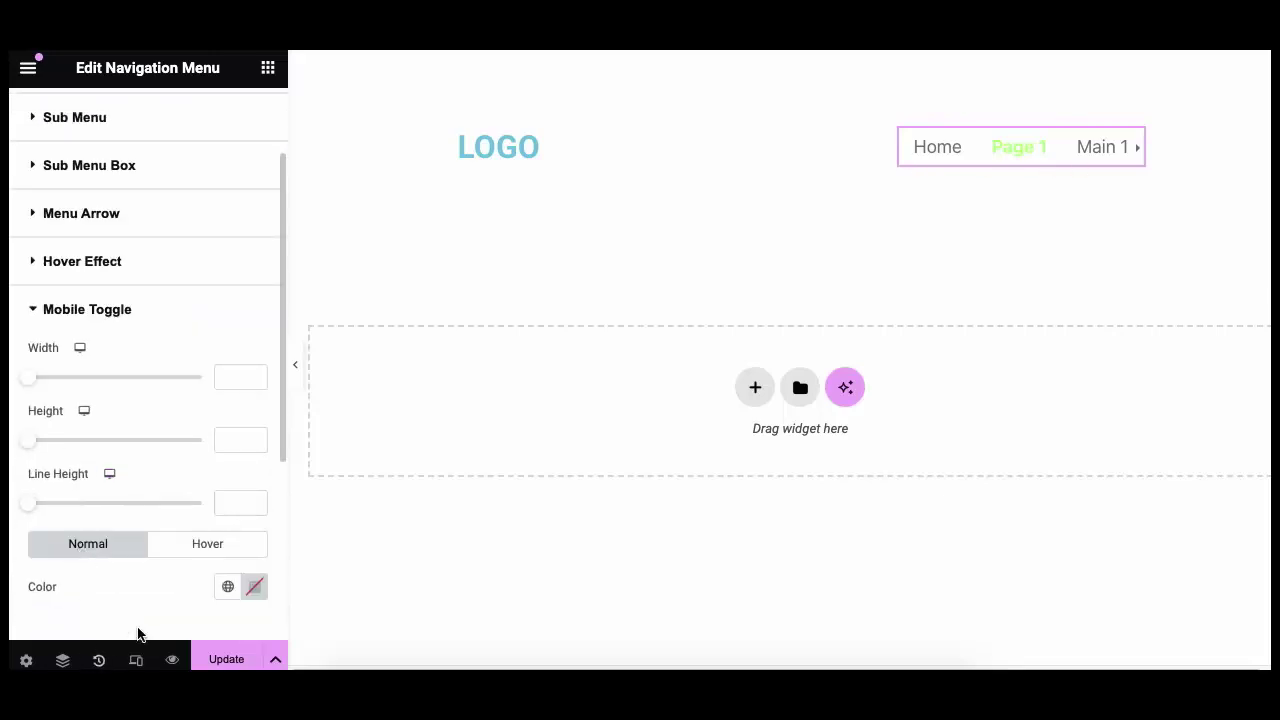
left_click(134, 661)
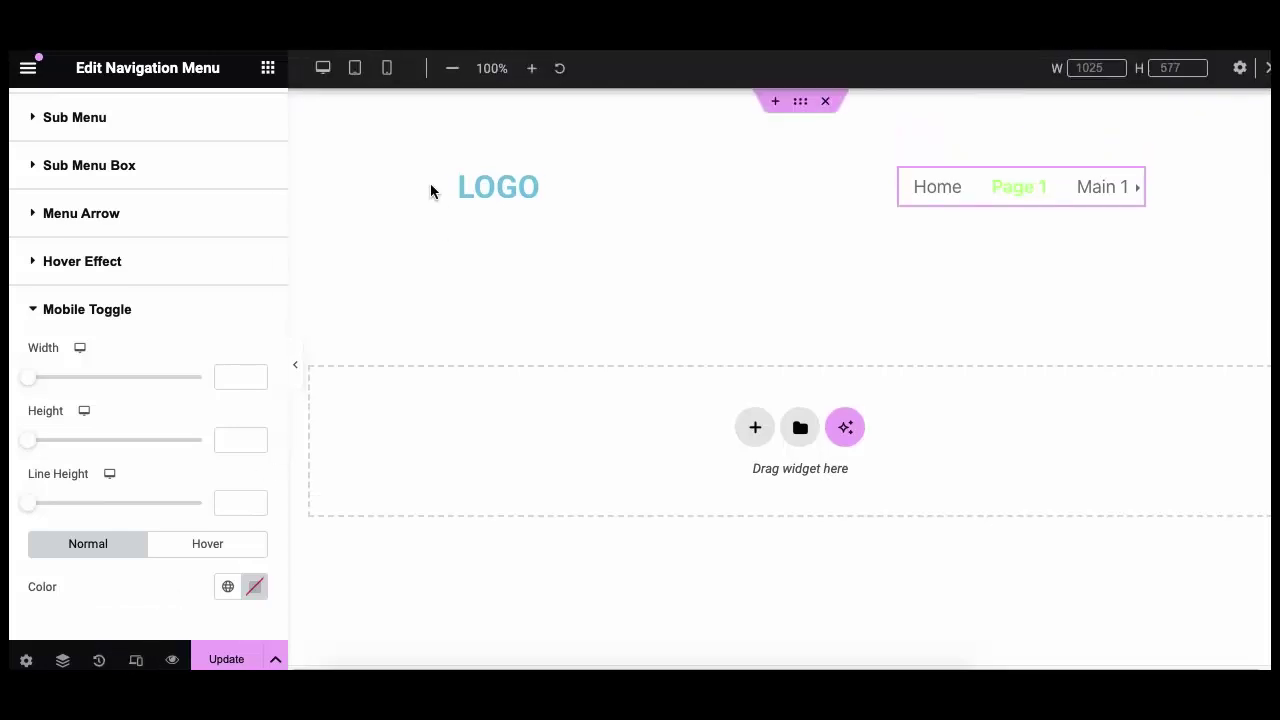
left_click(387, 67)
scroll(60, 390, "down", 1)
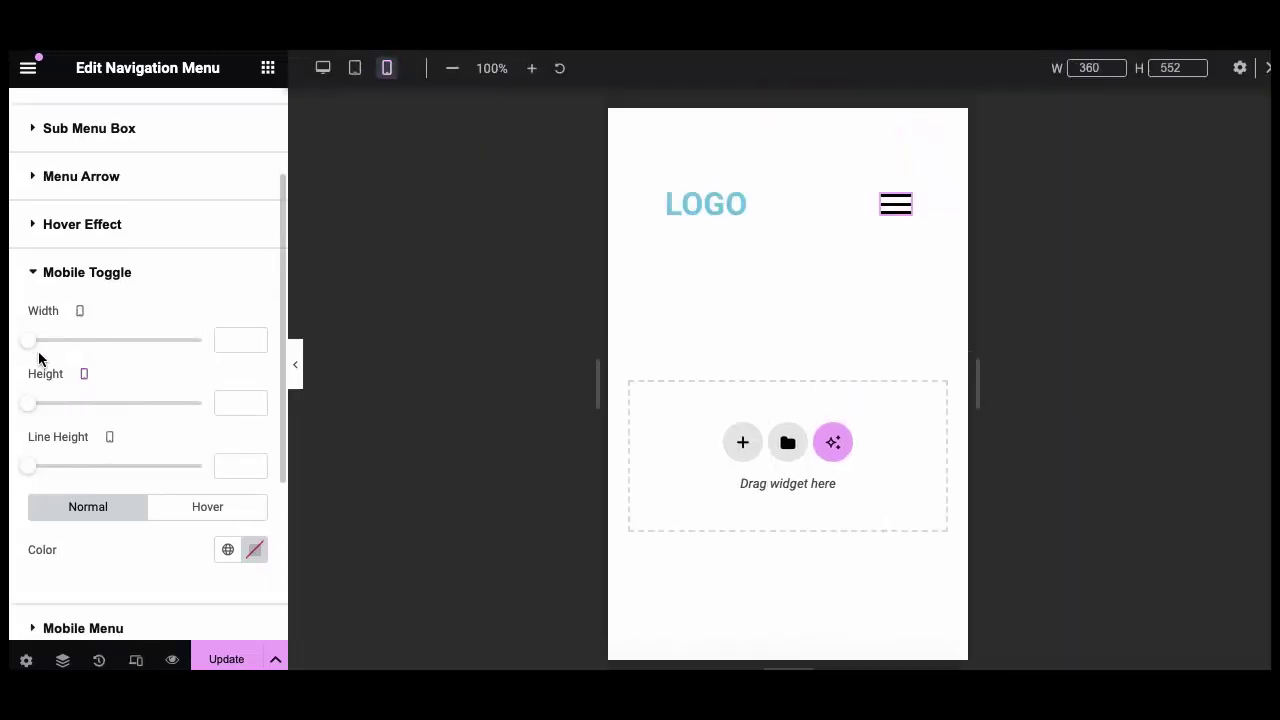
- Size the Mobile Toggle to width 37, height 25 and line height 5
left_click_drag(30, 341, 94, 341)
left_click_drag(29, 402, 74, 399)
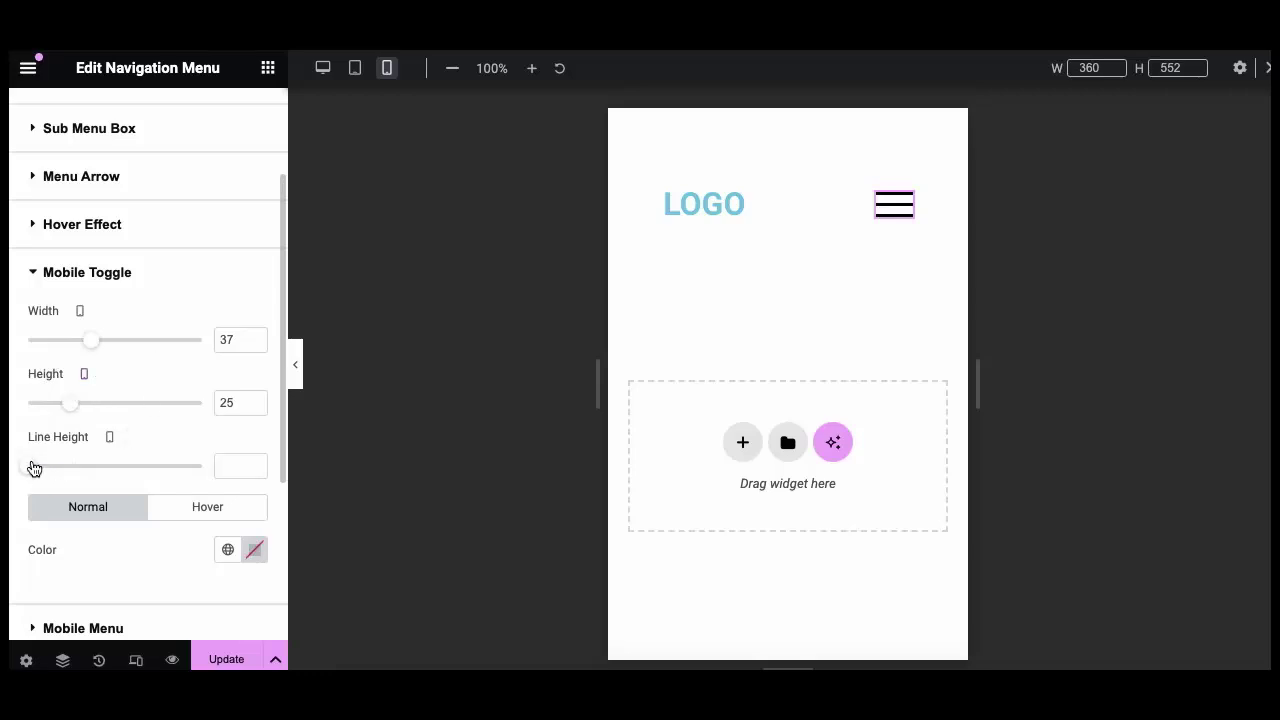
left_click_drag(33, 467, 201, 472)
- Set the Mobile Toggle's normal colour to red, #F31414
scroll(202, 473, "down", 2)
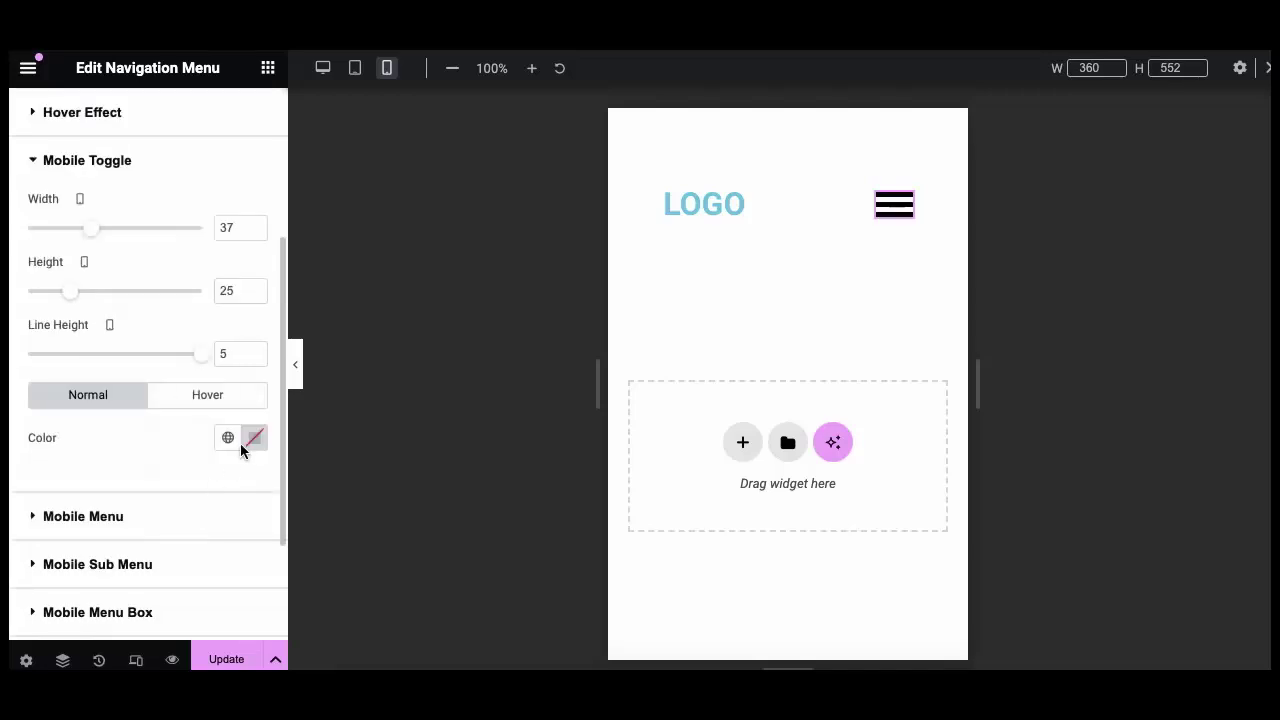
left_click(252, 440)
left_click(351, 182)
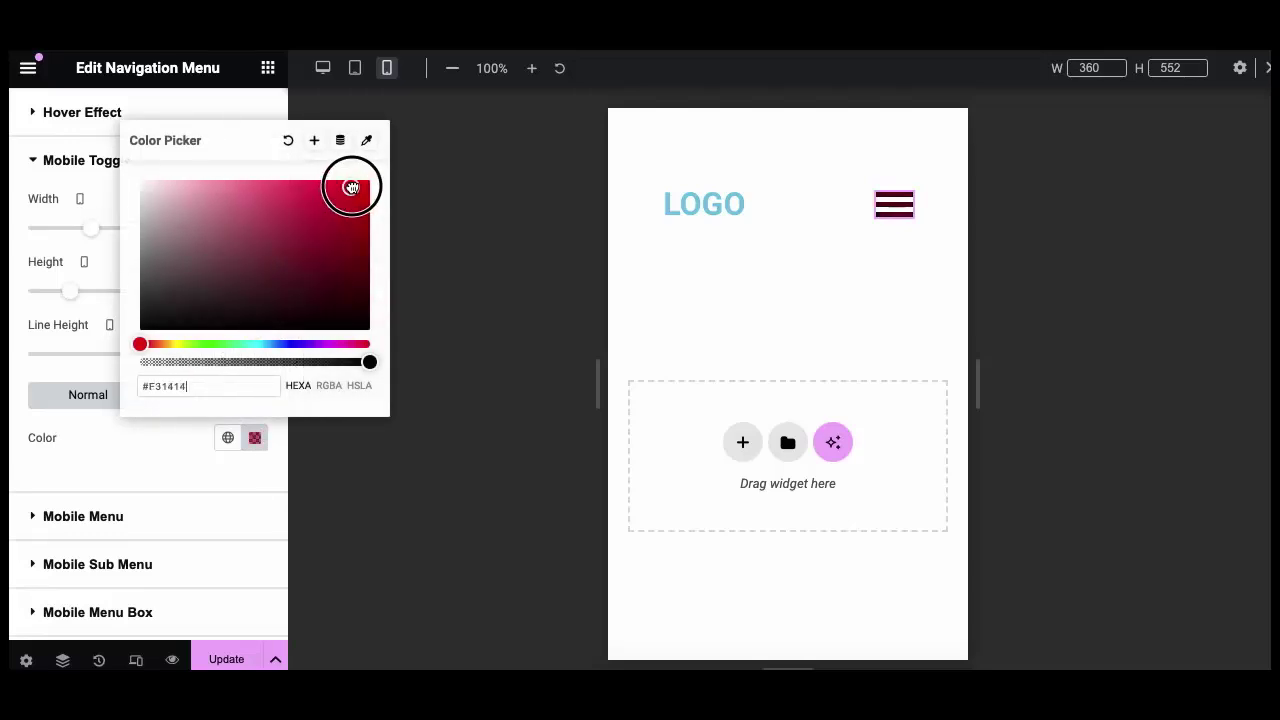
left_click(149, 438)
- Set the Mobile Toggle's hover colour to bright green, #5CFD1A
left_click(198, 396)
left_click(252, 440)
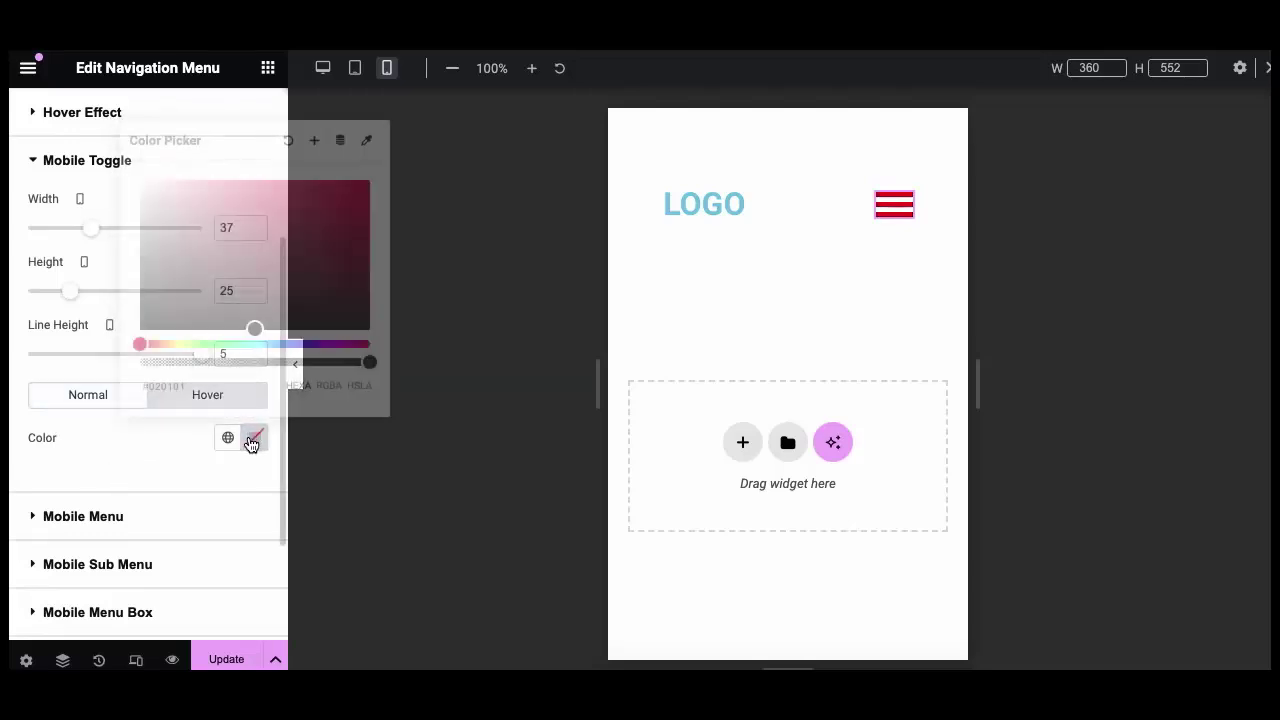
left_click(204, 346)
left_click(346, 180)
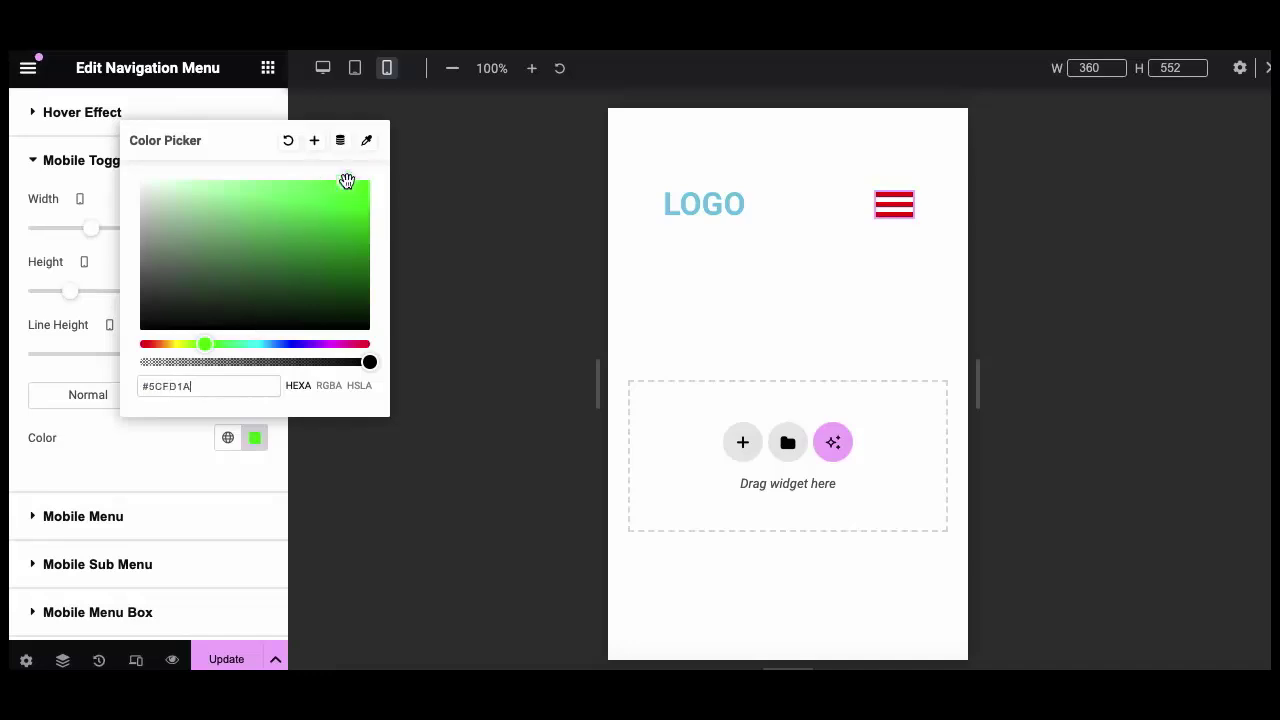
left_click(153, 436)
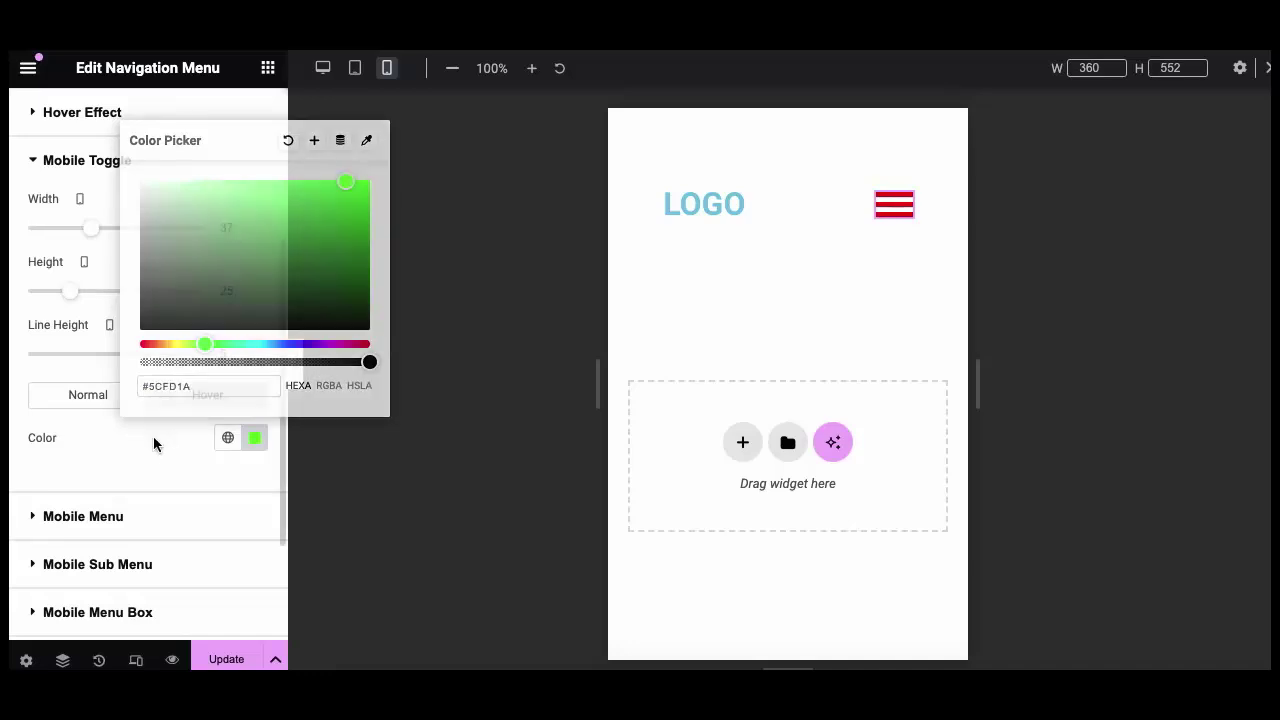
- Open the mobile menu in the preview and set its width to 300 px
left_click(880, 219)
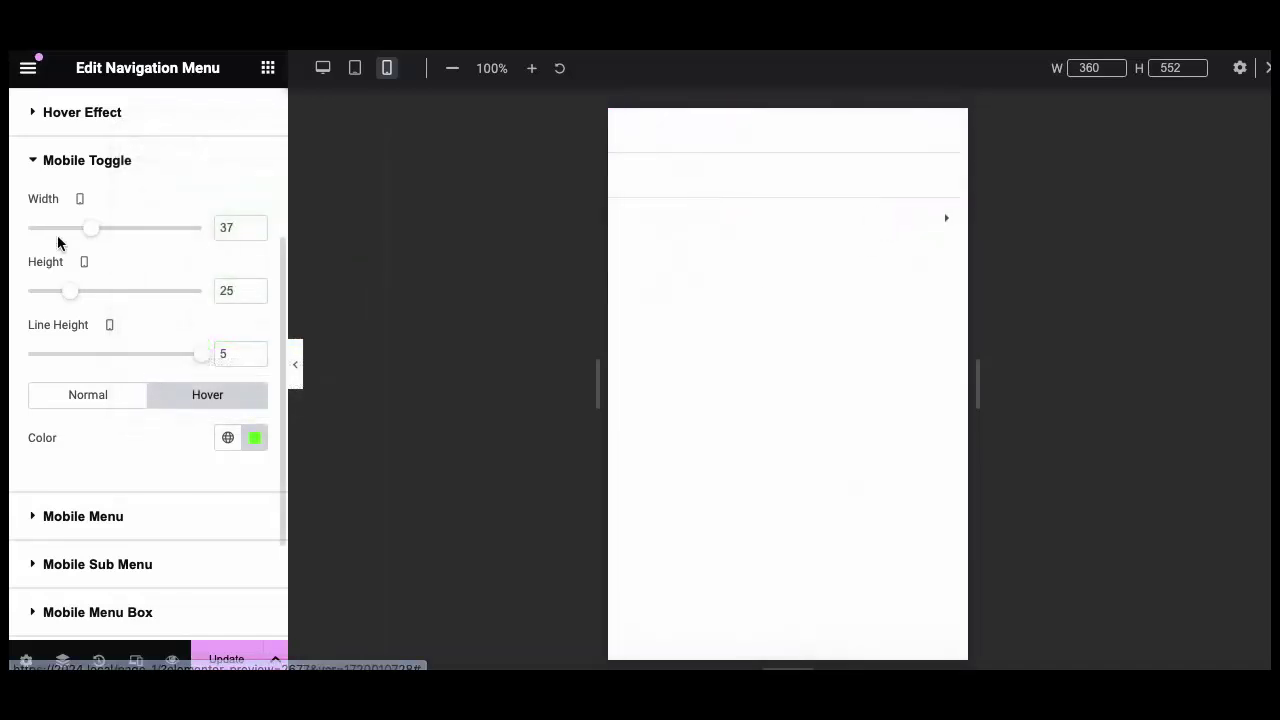
scroll(37, 211, "up", 3)
left_click(53, 130)
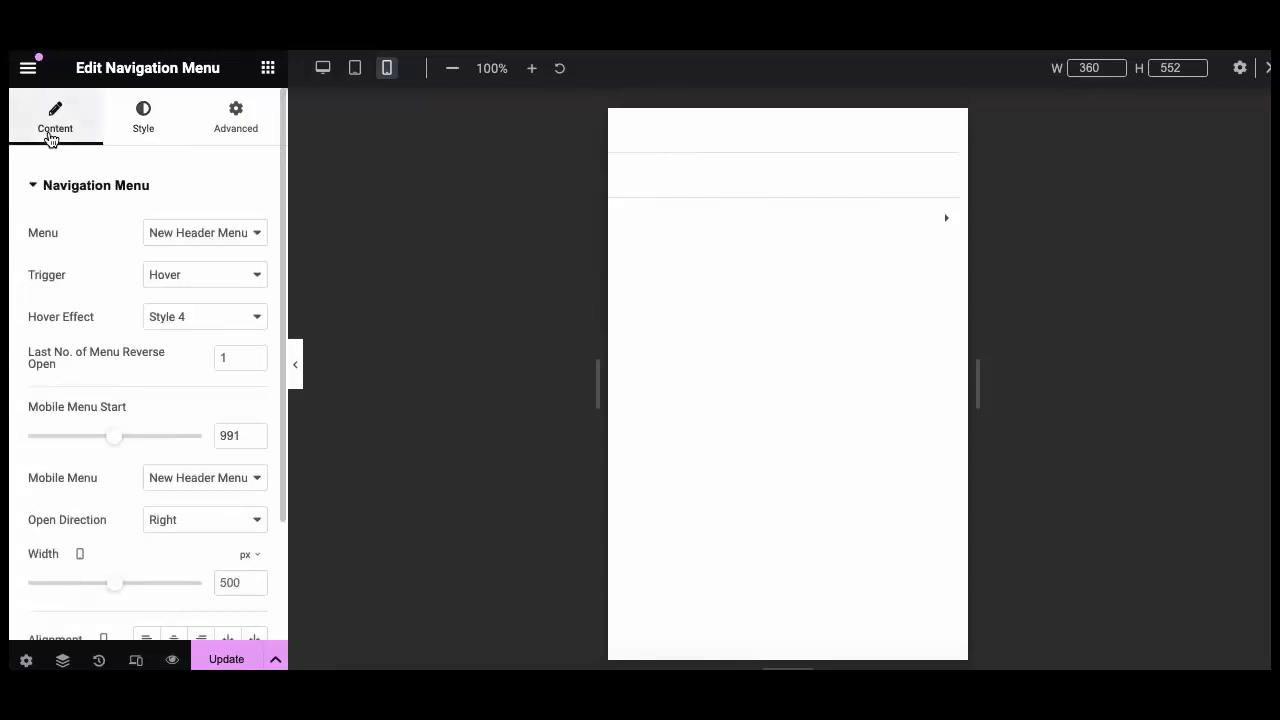
left_click(198, 581)
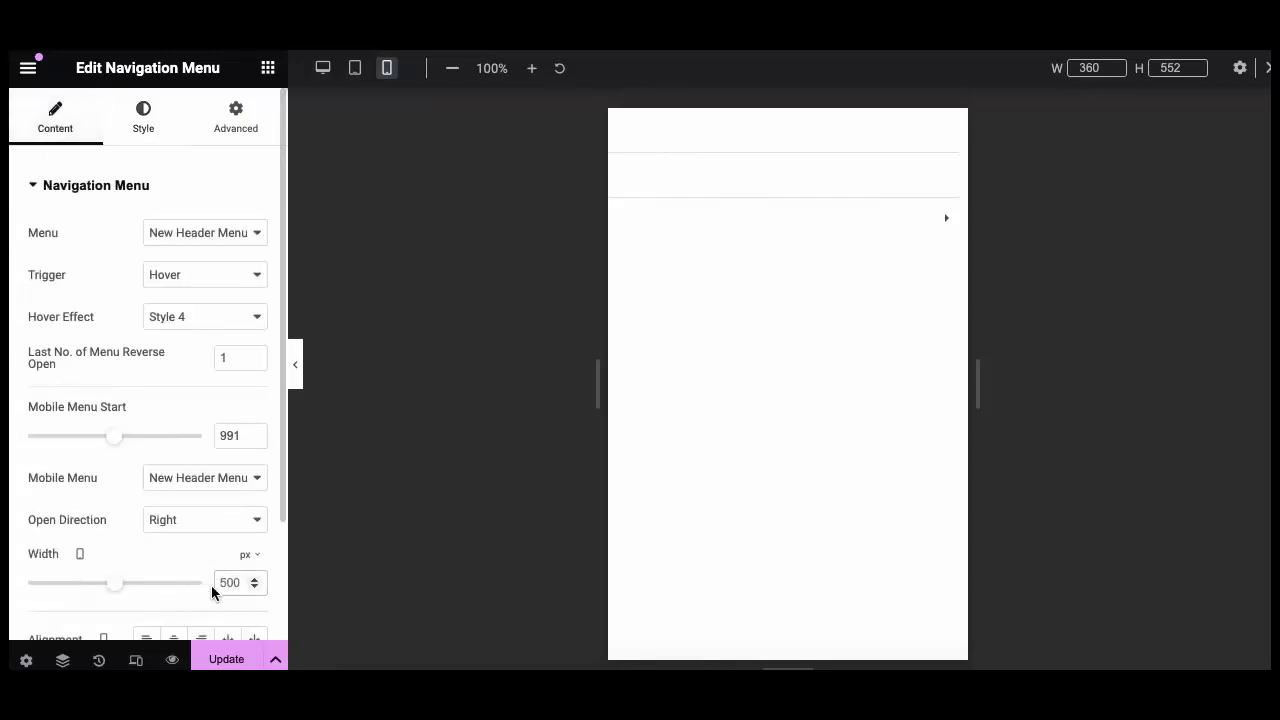
type("3")
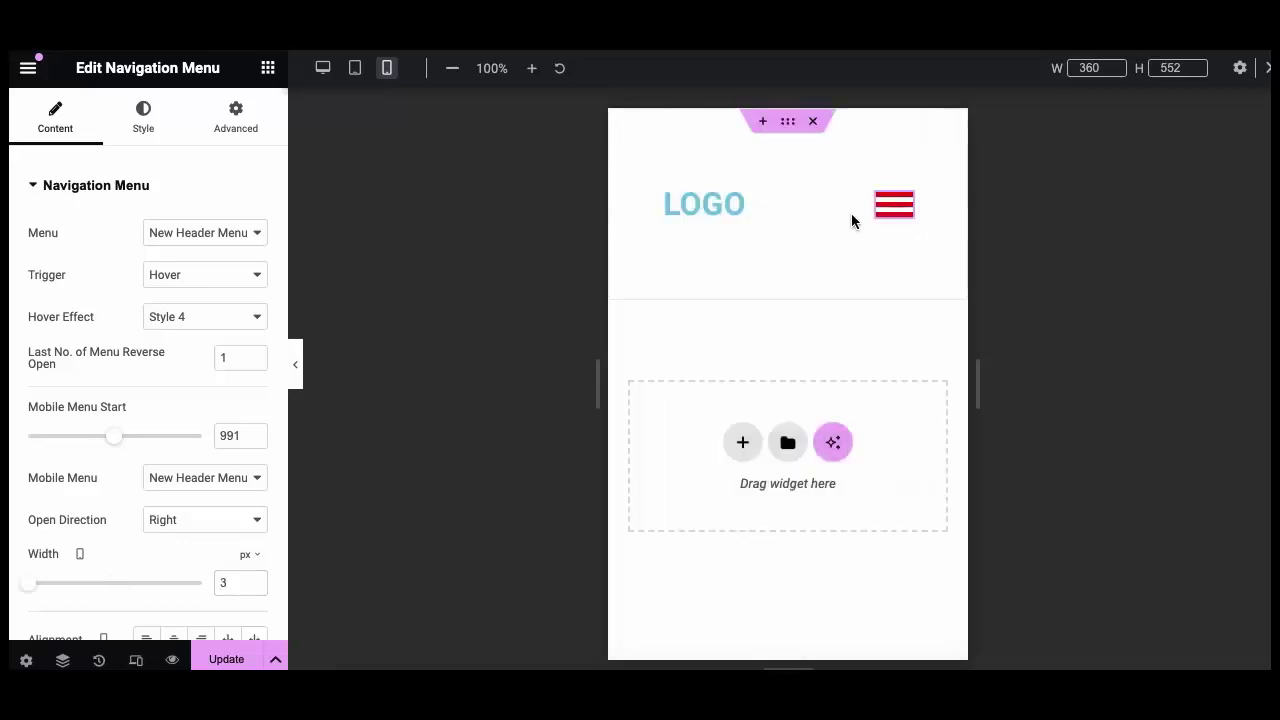
mouse_move(882, 207)
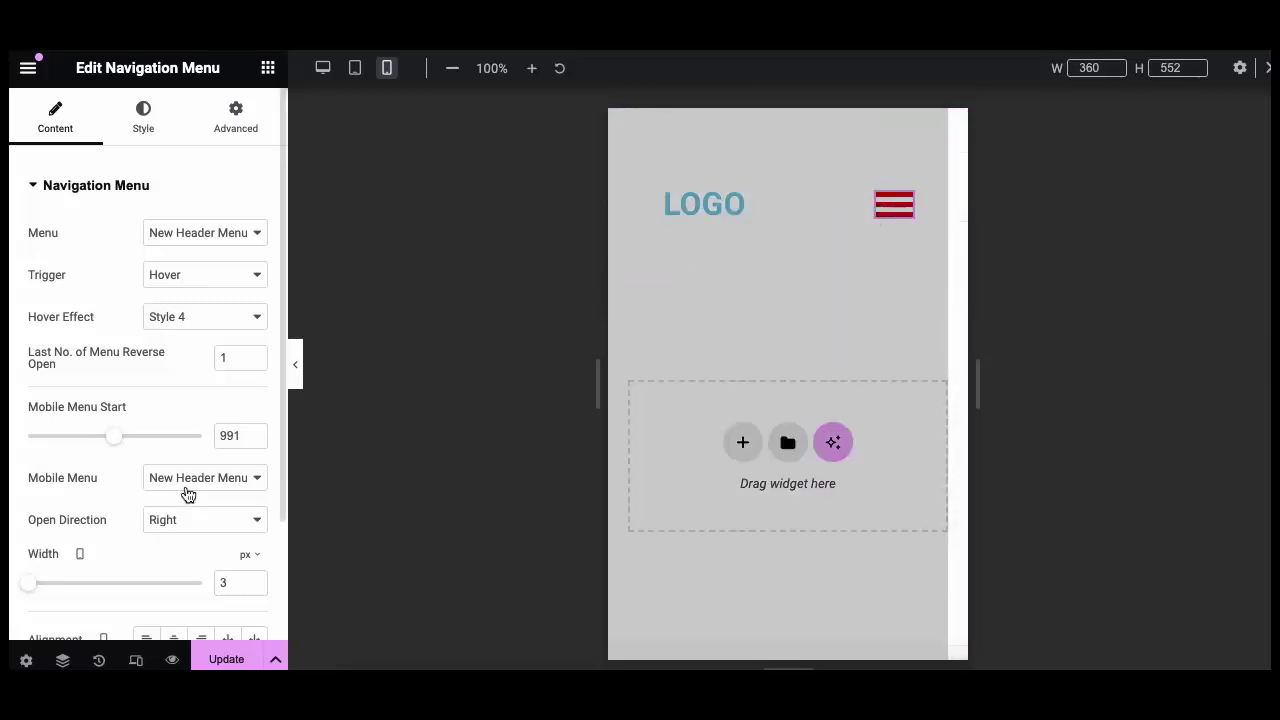
scroll(175, 500, "down", 2)
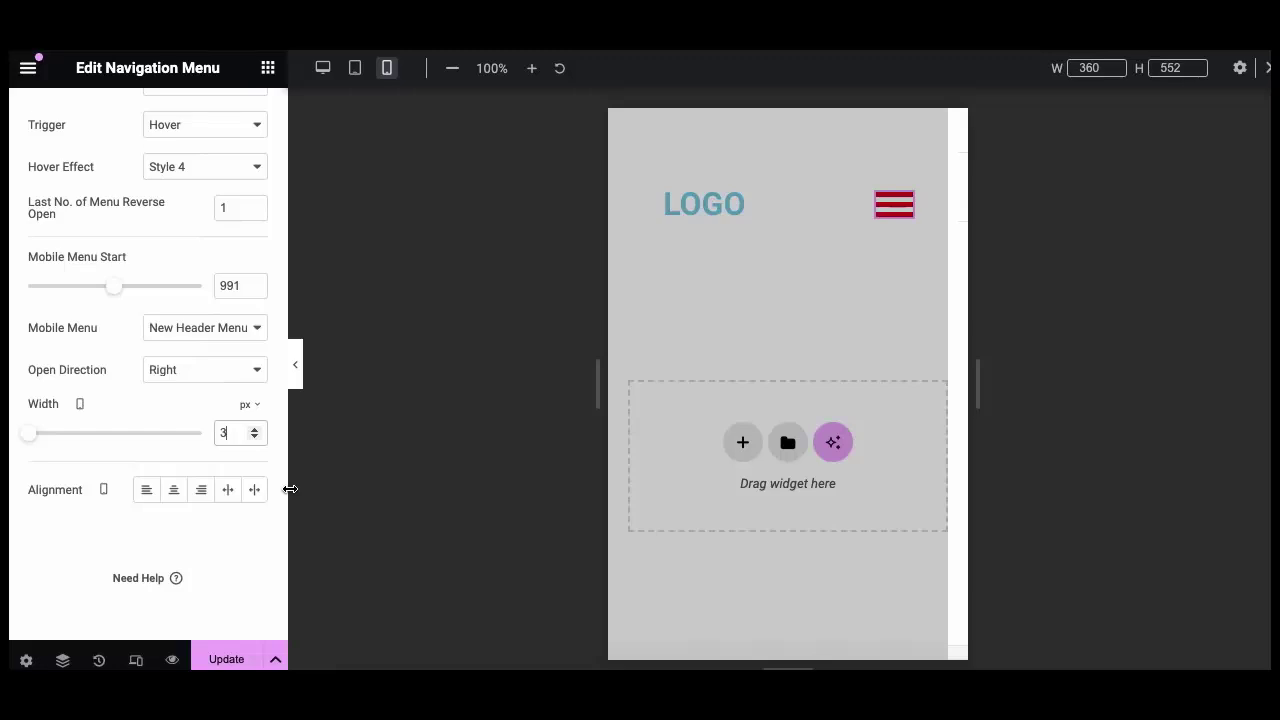
type("00")
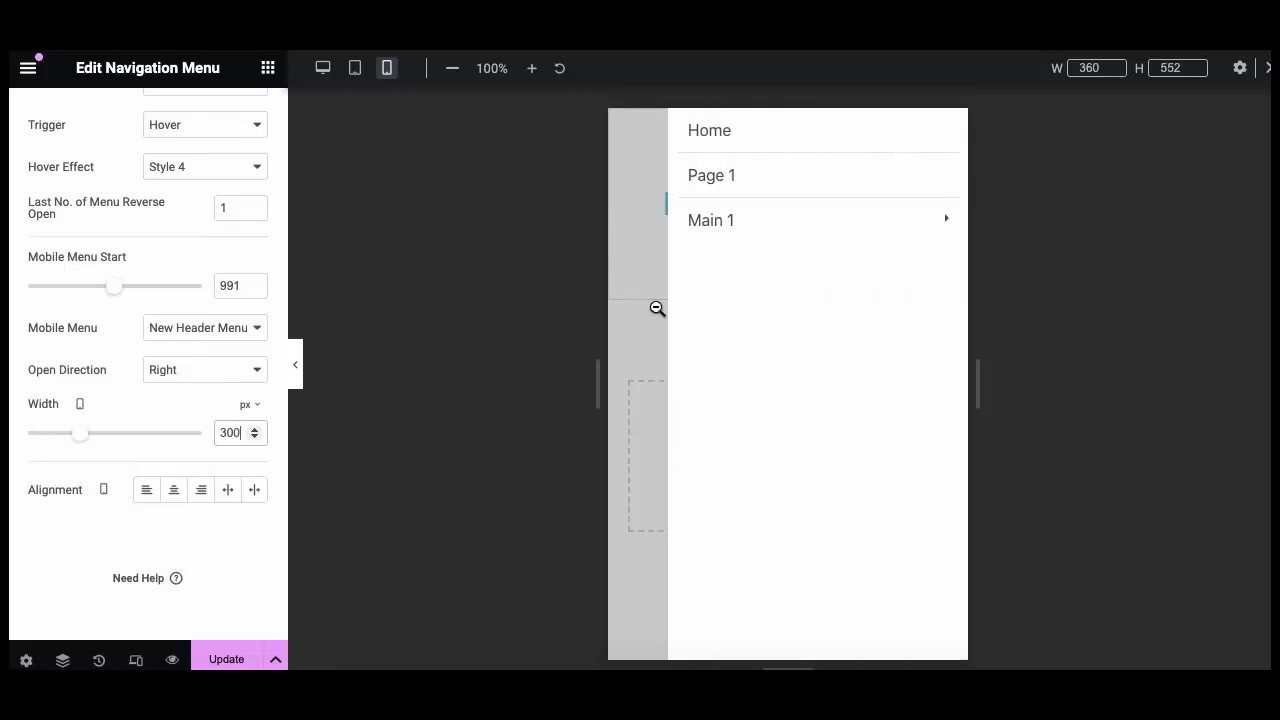
- Close and reopen the mobile menu in the preview to check its width
left_click(657, 308)
left_click(885, 208)
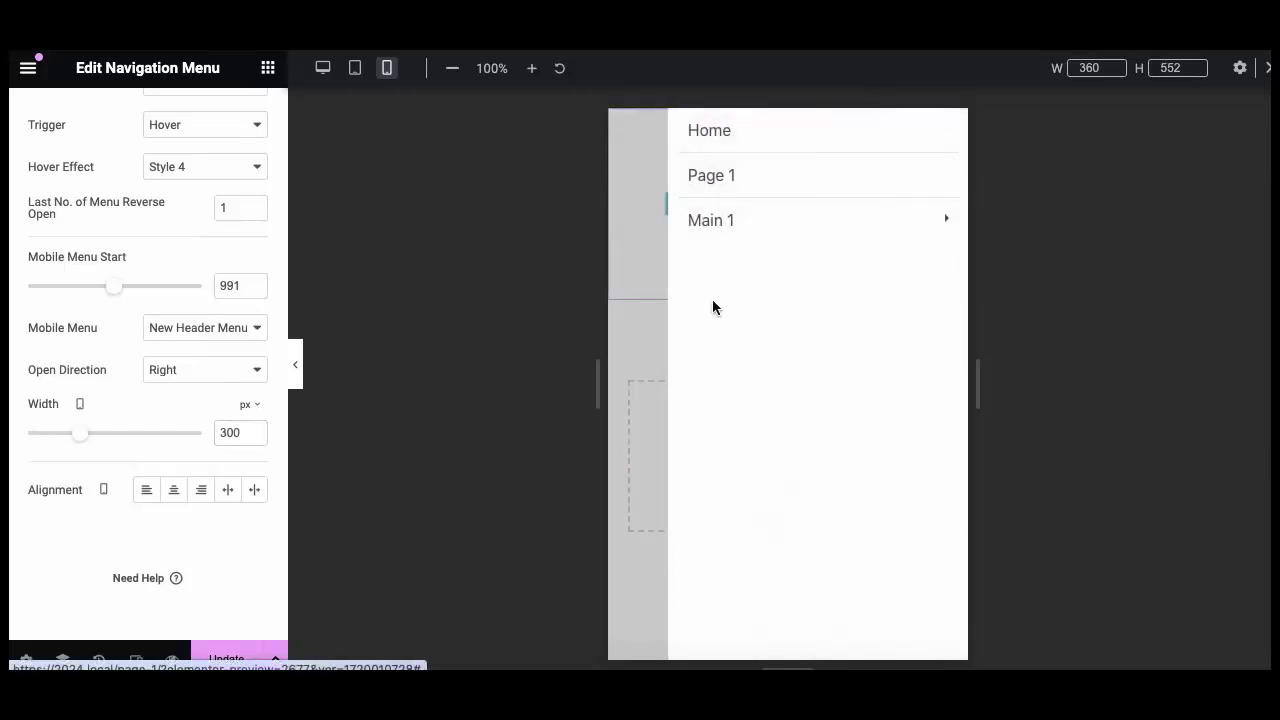
- Give the Mobile Menu Box a classic background in light pink for its normal state
scroll(180, 329, "up", 3)
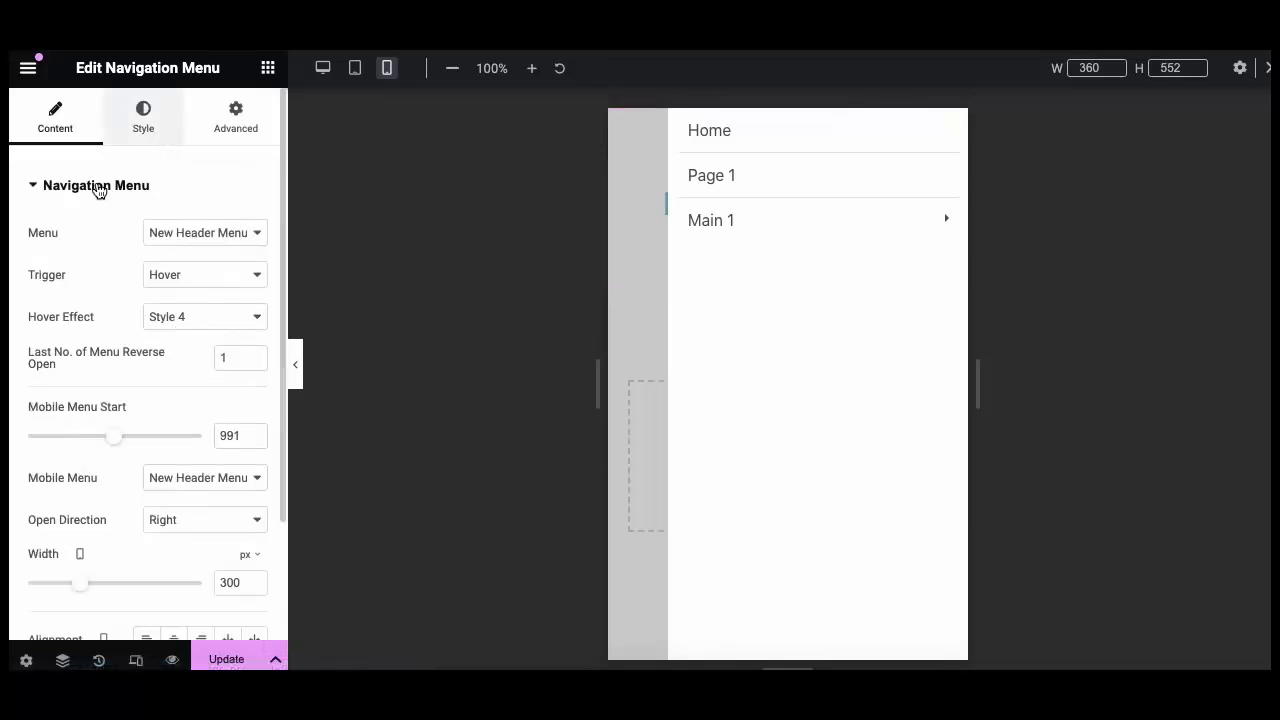
left_click(143, 115)
scroll(66, 380, "down", 1)
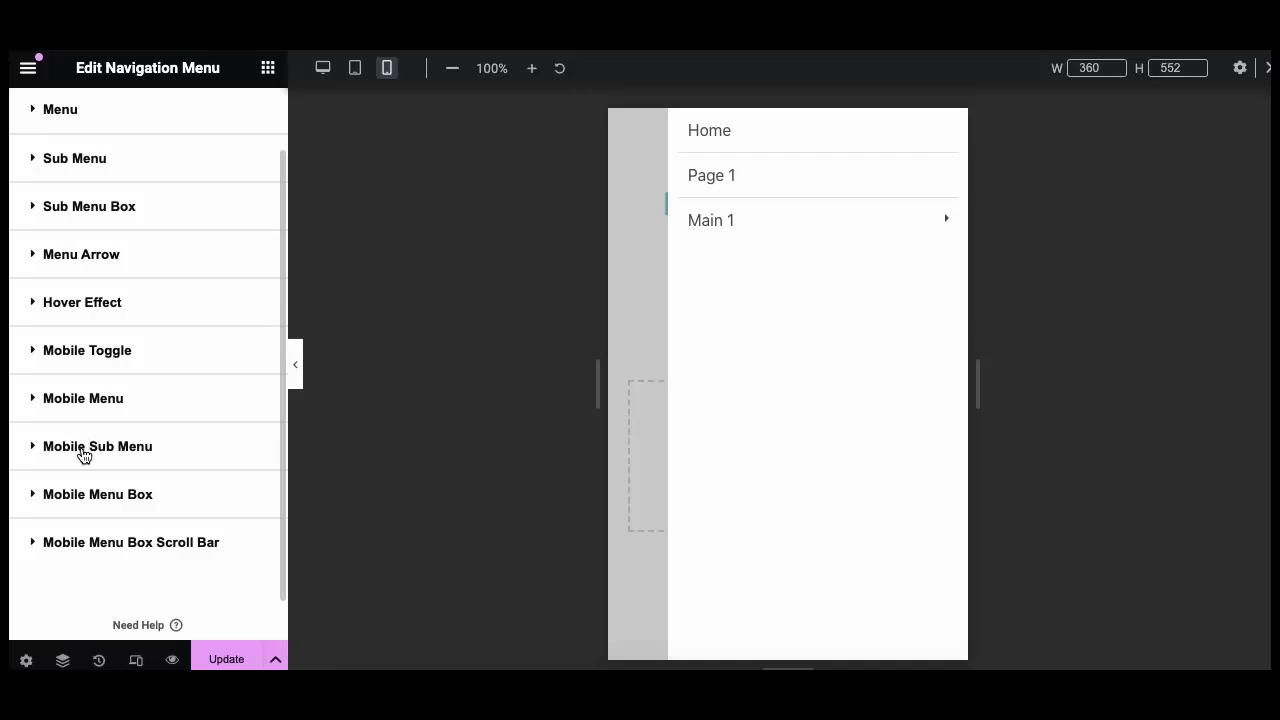
left_click(104, 506)
scroll(103, 506, "down", 3)
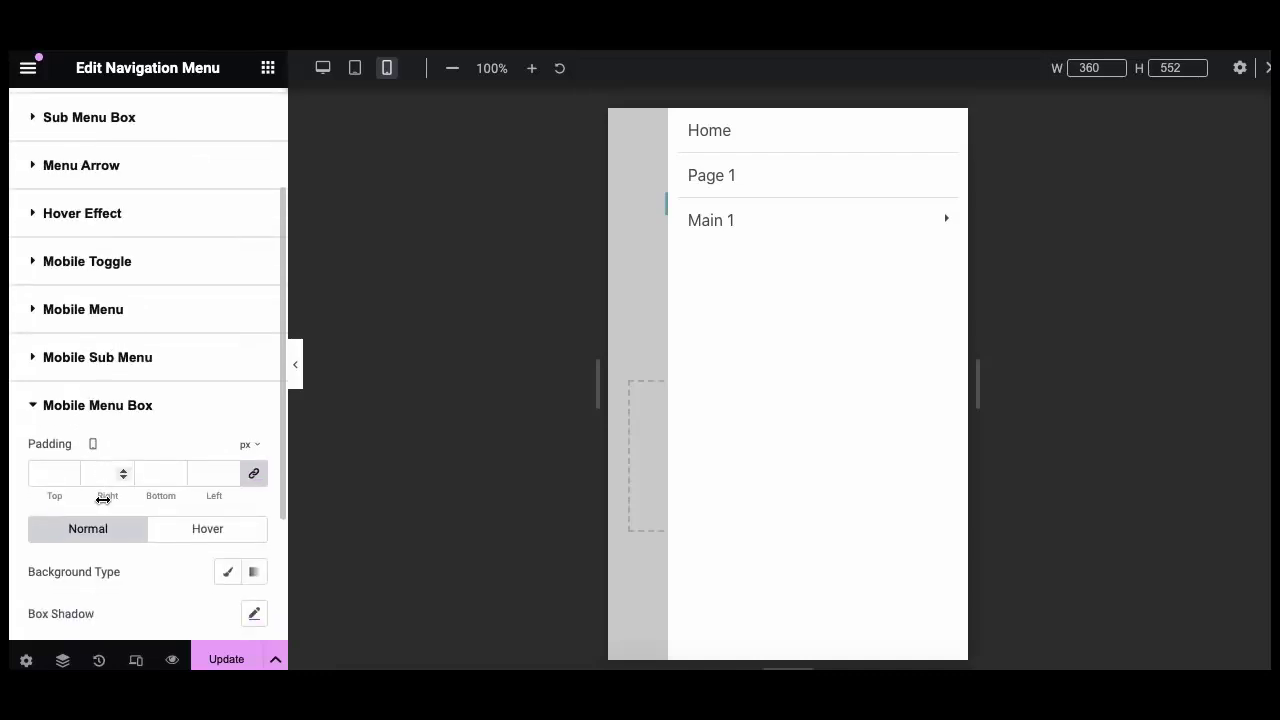
scroll(69, 486, "down", 1)
left_click(228, 508)
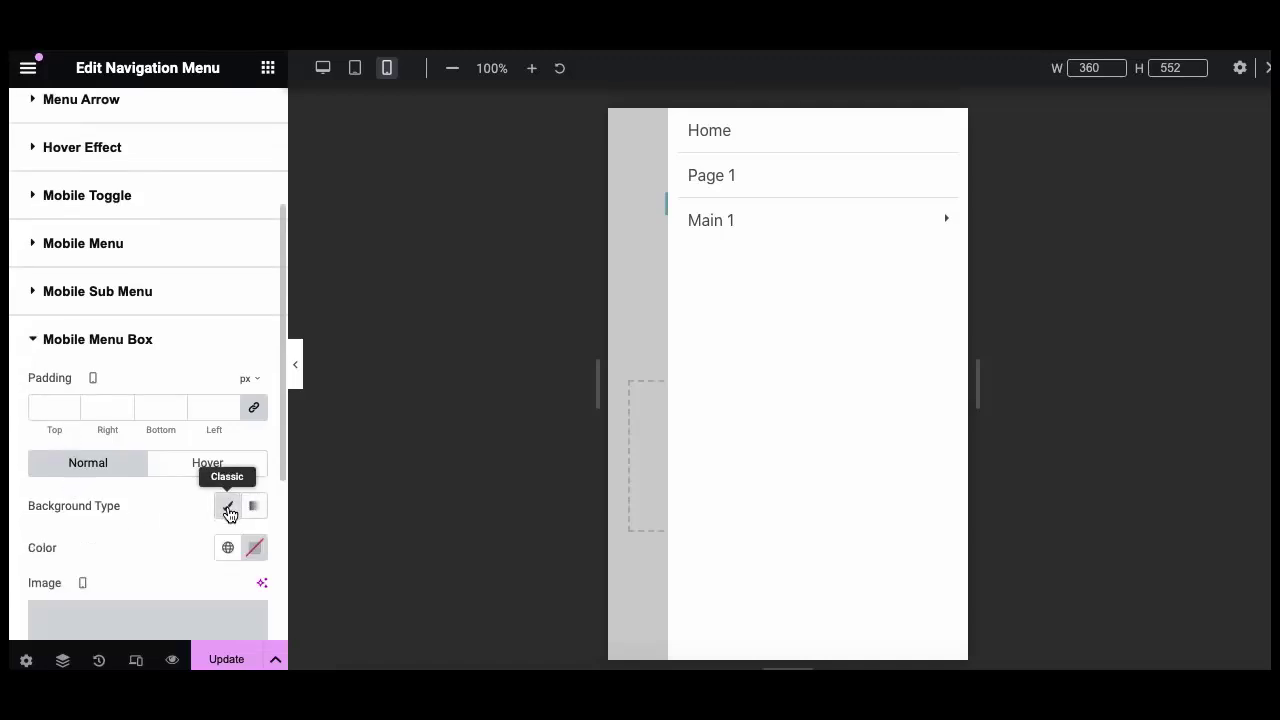
left_click(253, 548)
left_click_drag(180, 318, 154, 309)
left_click(100, 548)
- Give the Mobile Menu Box a classic background in white, #FFFFFF, for its hover state
left_click(210, 468)
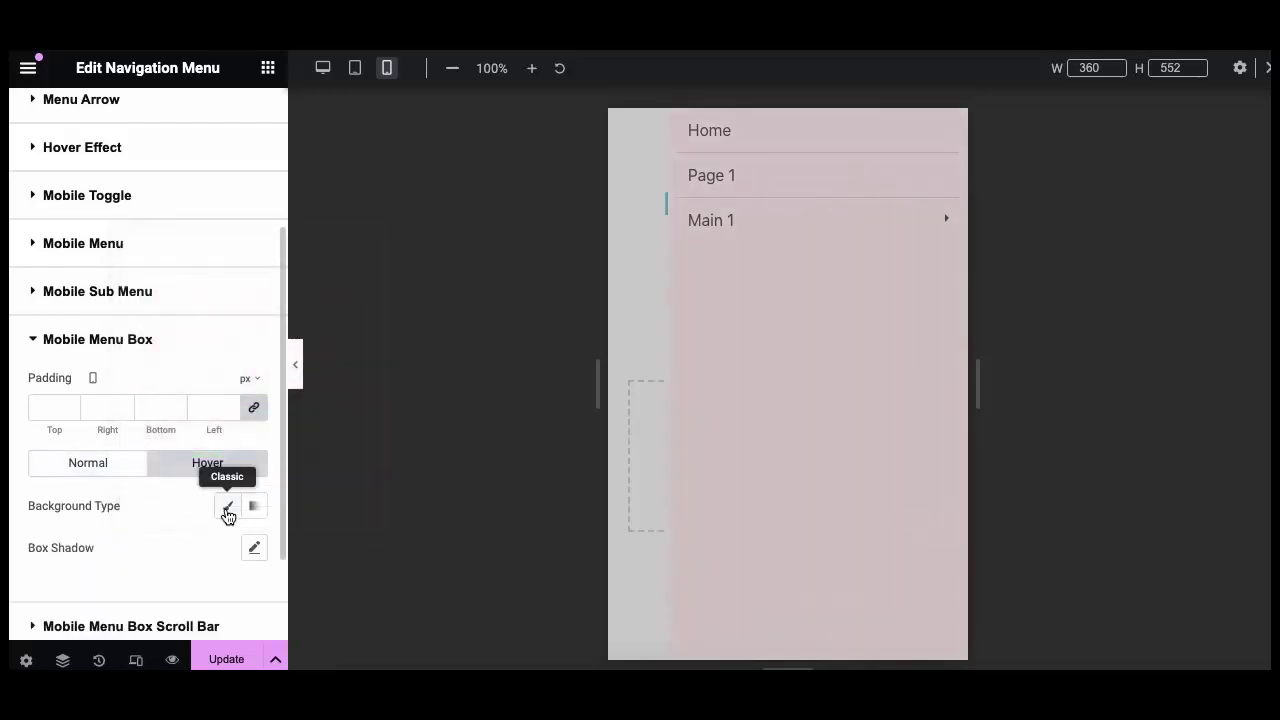
left_click(228, 505)
left_click(253, 548)
left_click_drag(177, 334, 129, 314)
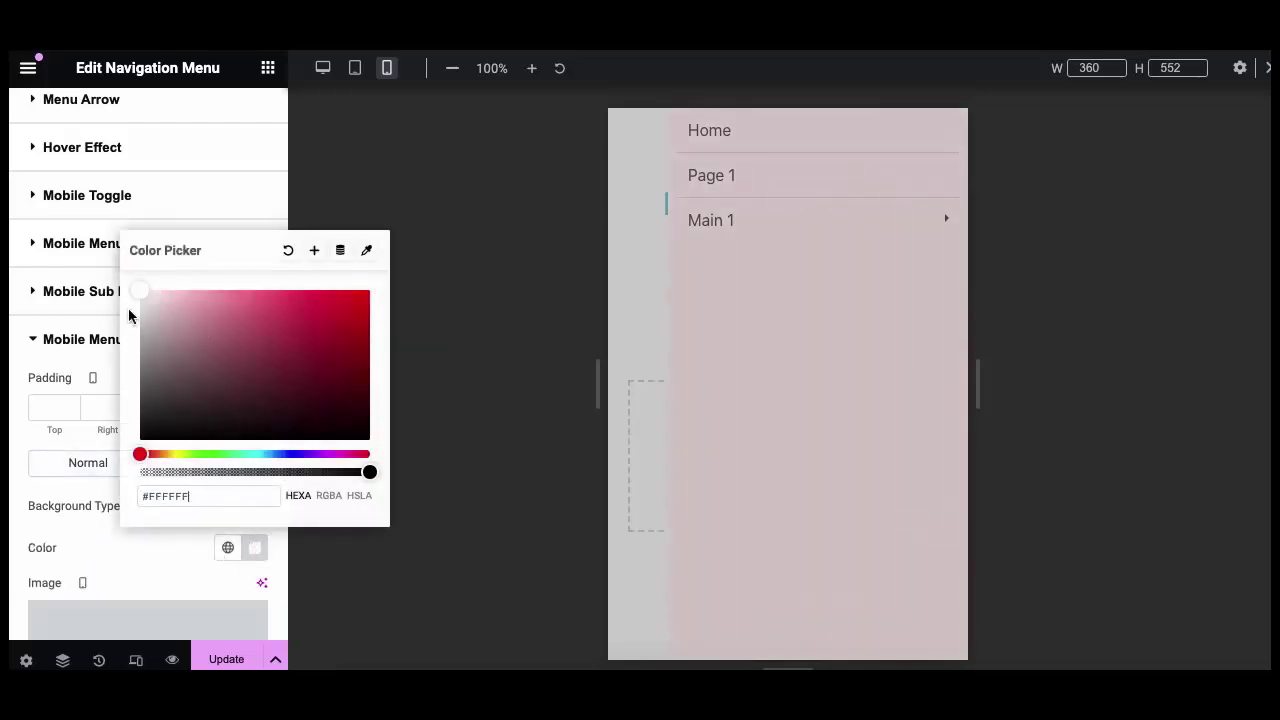
left_click(120, 551)
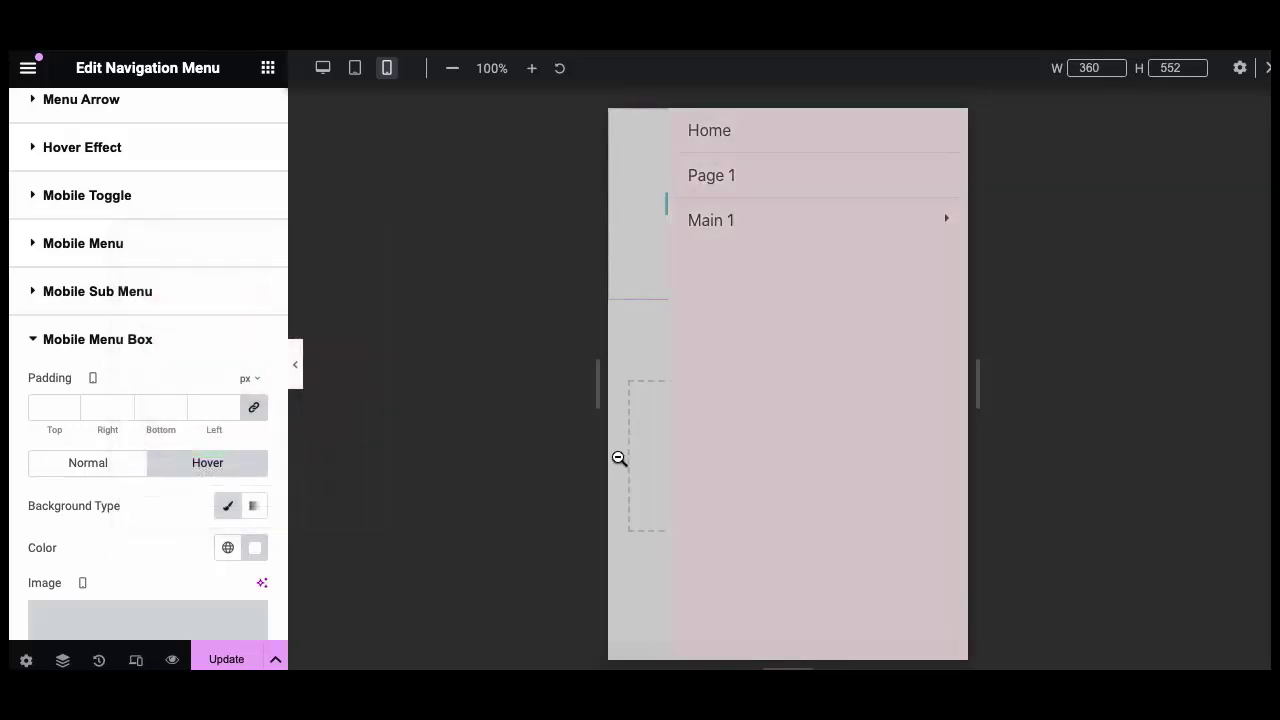
- Collapse the Mobile Menu Box settings and review the style options for the Mobile Menu Box Scroll Bar
left_click(86, 340)
scroll(86, 531, "down", 2)
left_click(95, 481)
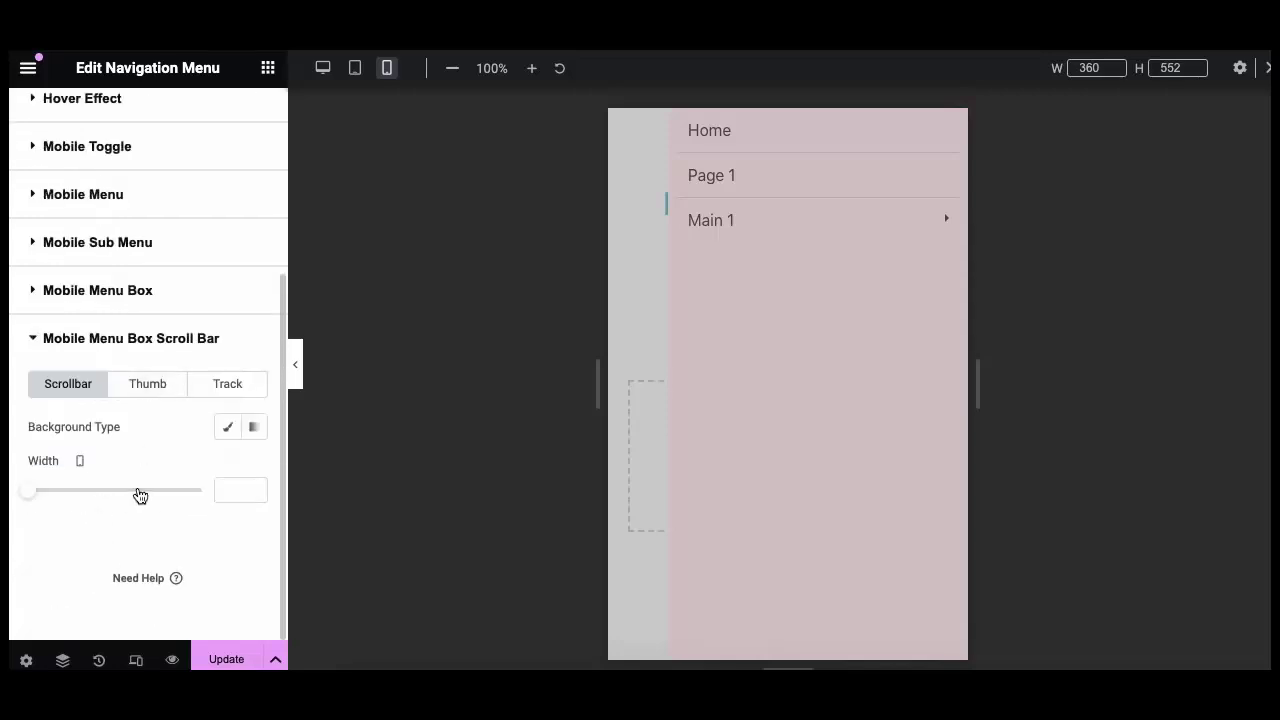
scroll(147, 407, "up", 3)
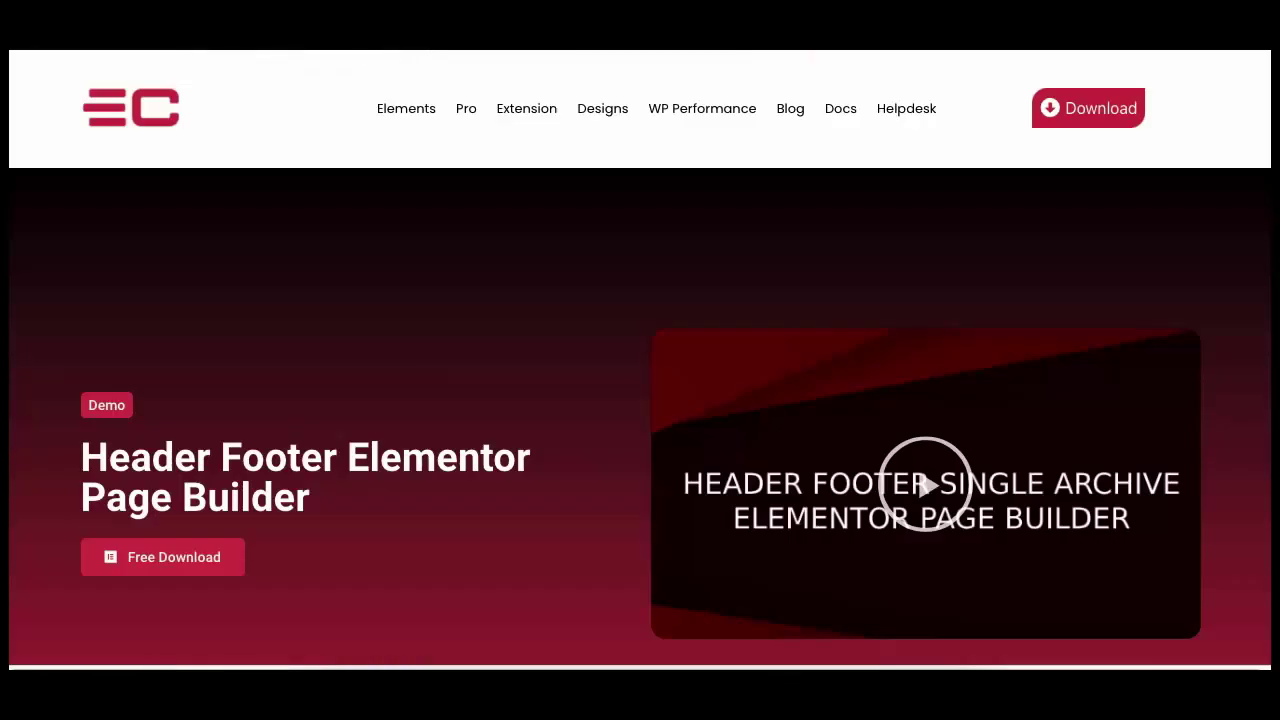
- On the Header Footer Elementor Page Builder demo page, examine the header and footer designs from EcAgency through EcLanding
scroll(491, 502, "down", 6)
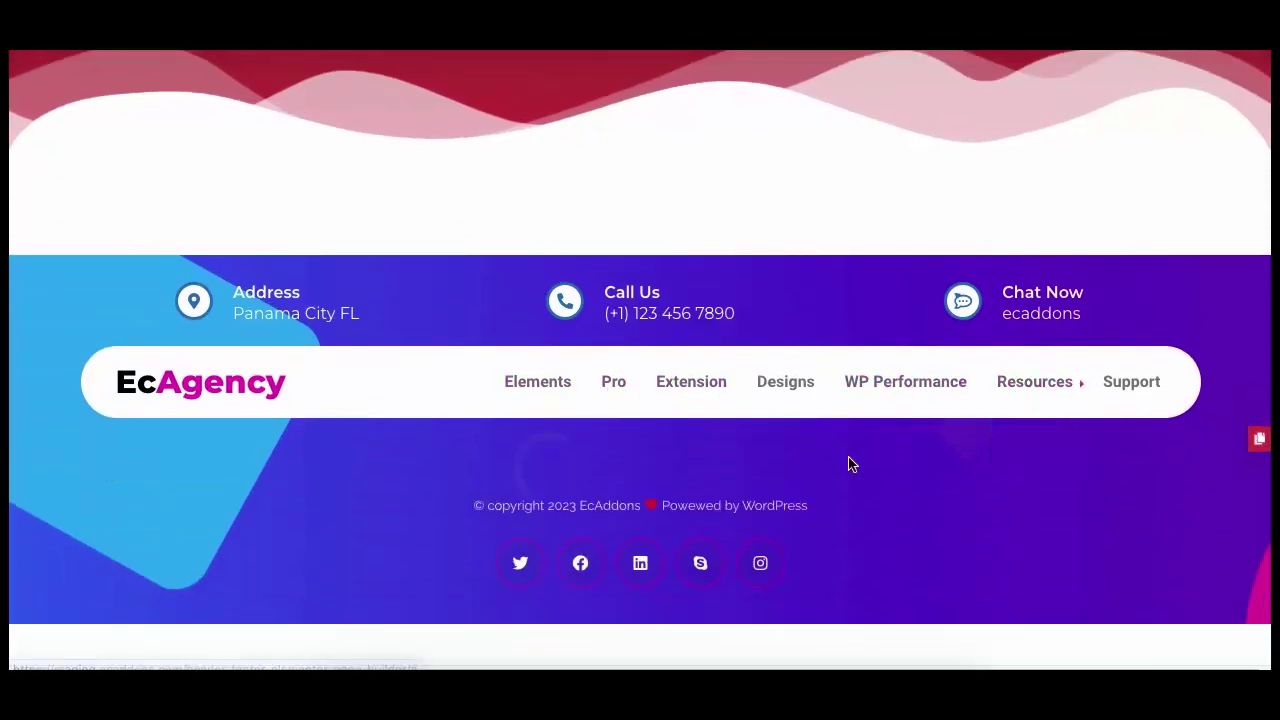
scroll(849, 463, "down", 2)
scroll(848, 464, "down", 5)
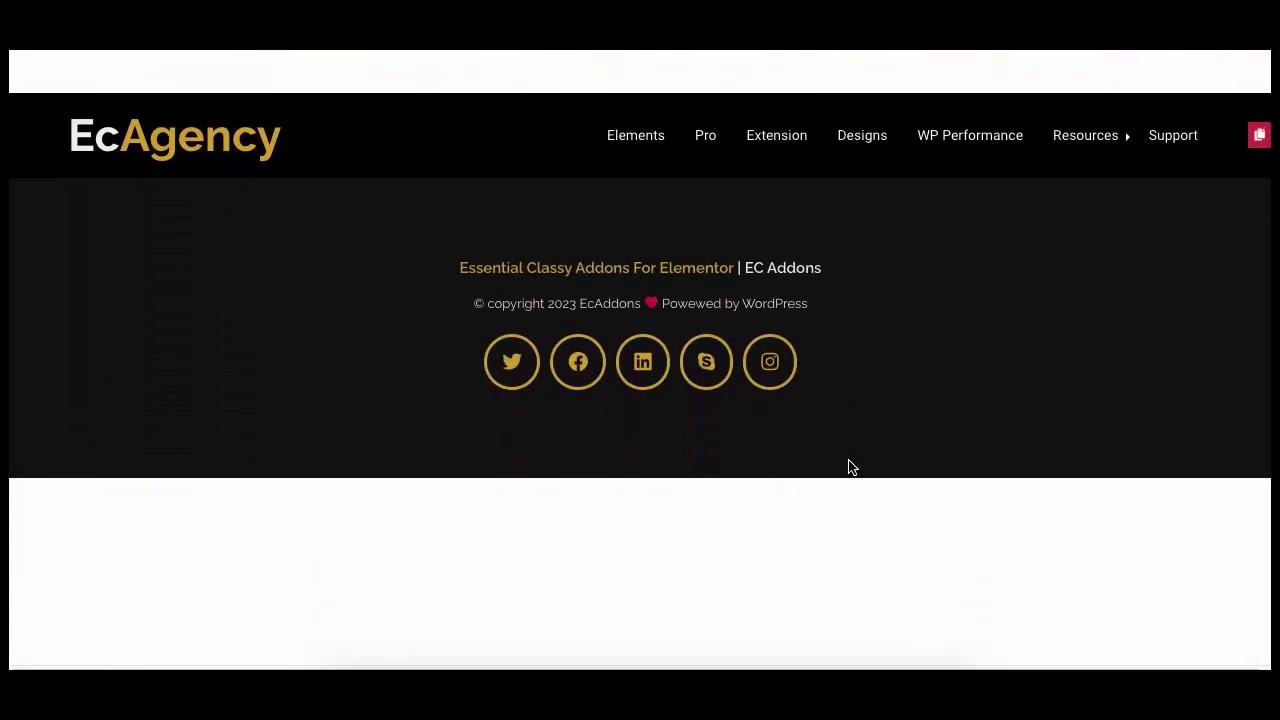
scroll(848, 467, "down", 4)
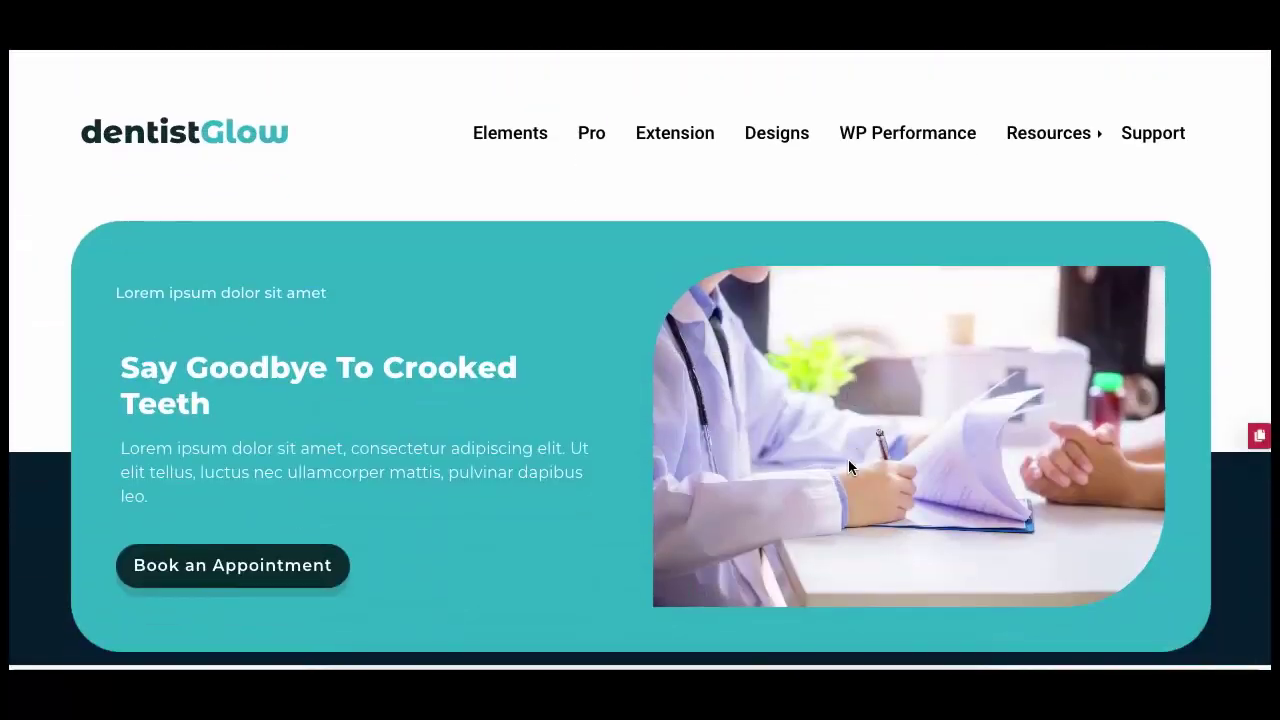
scroll(848, 460, "down", 9)
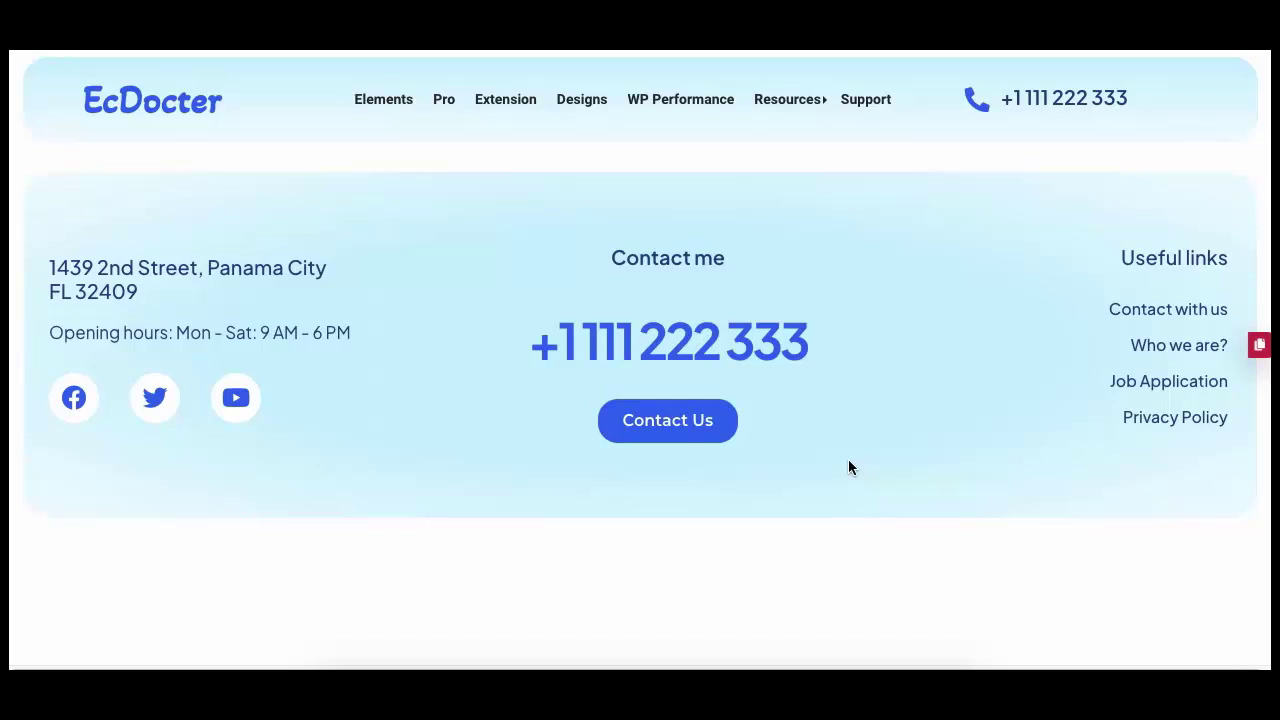
scroll(848, 461, "down", 6)
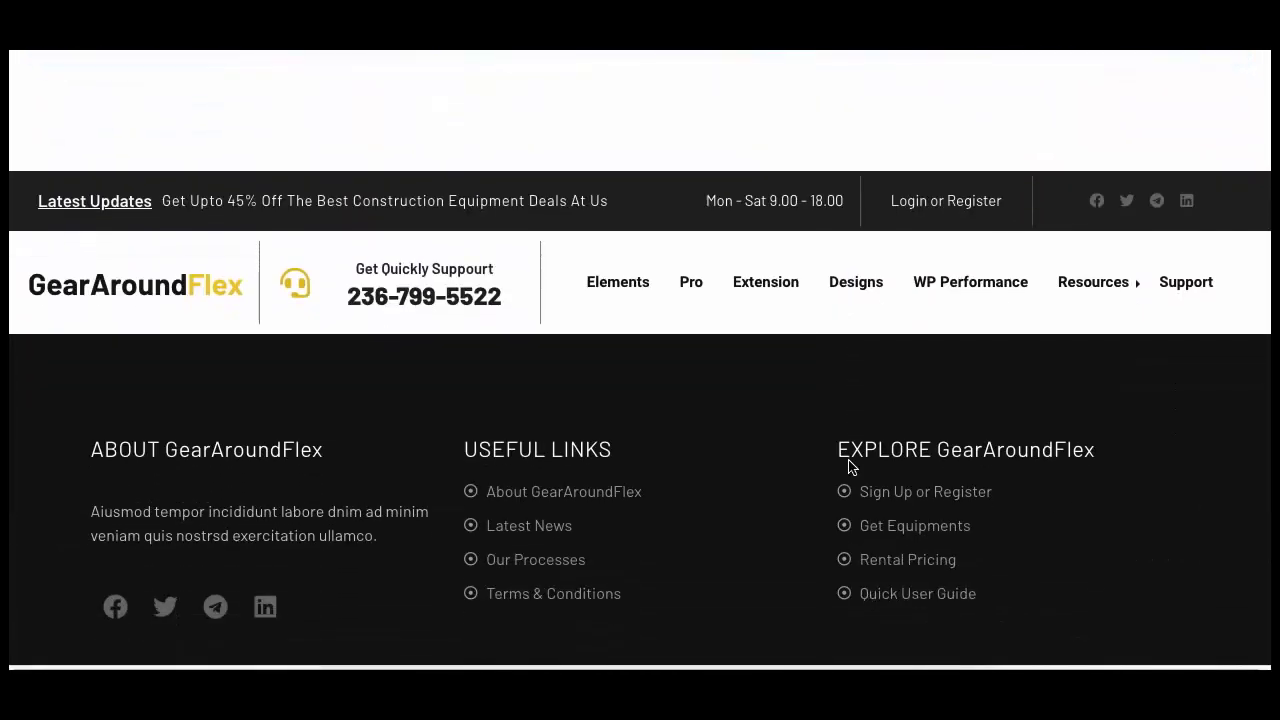
scroll(848, 467, "up", 1)
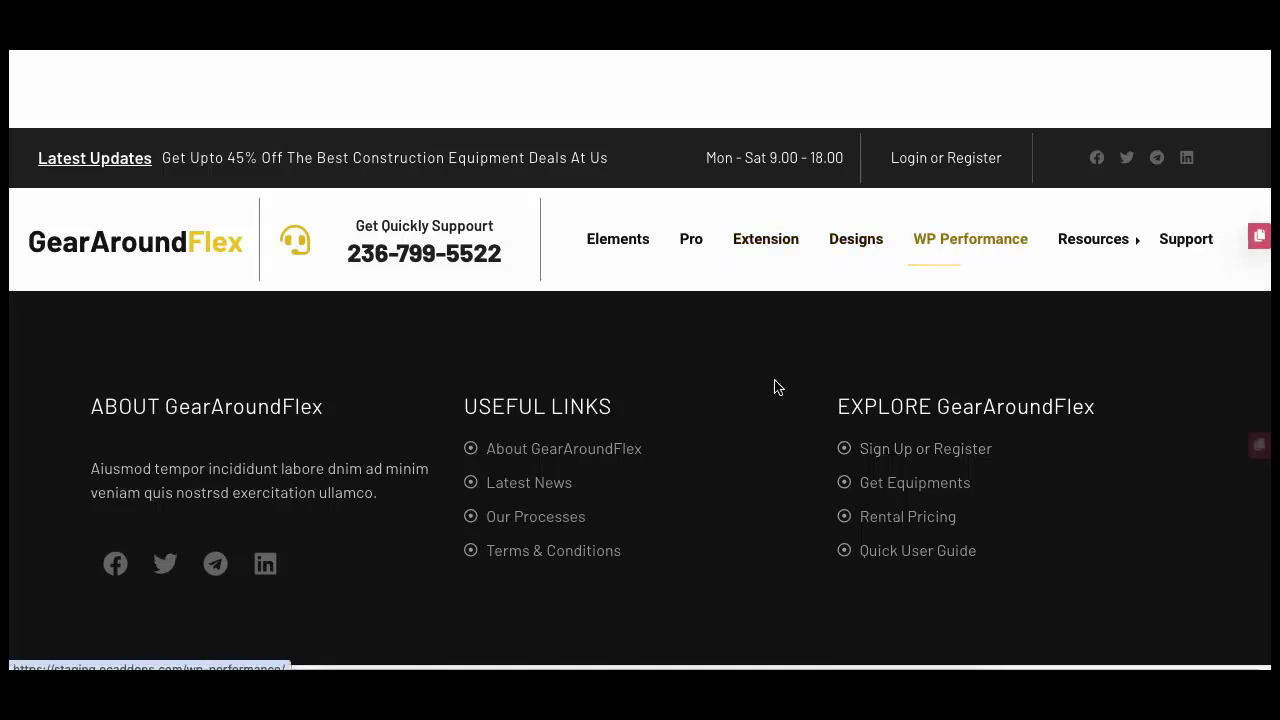
scroll(771, 386, "down", 6)
scroll(773, 391, "down", 1)
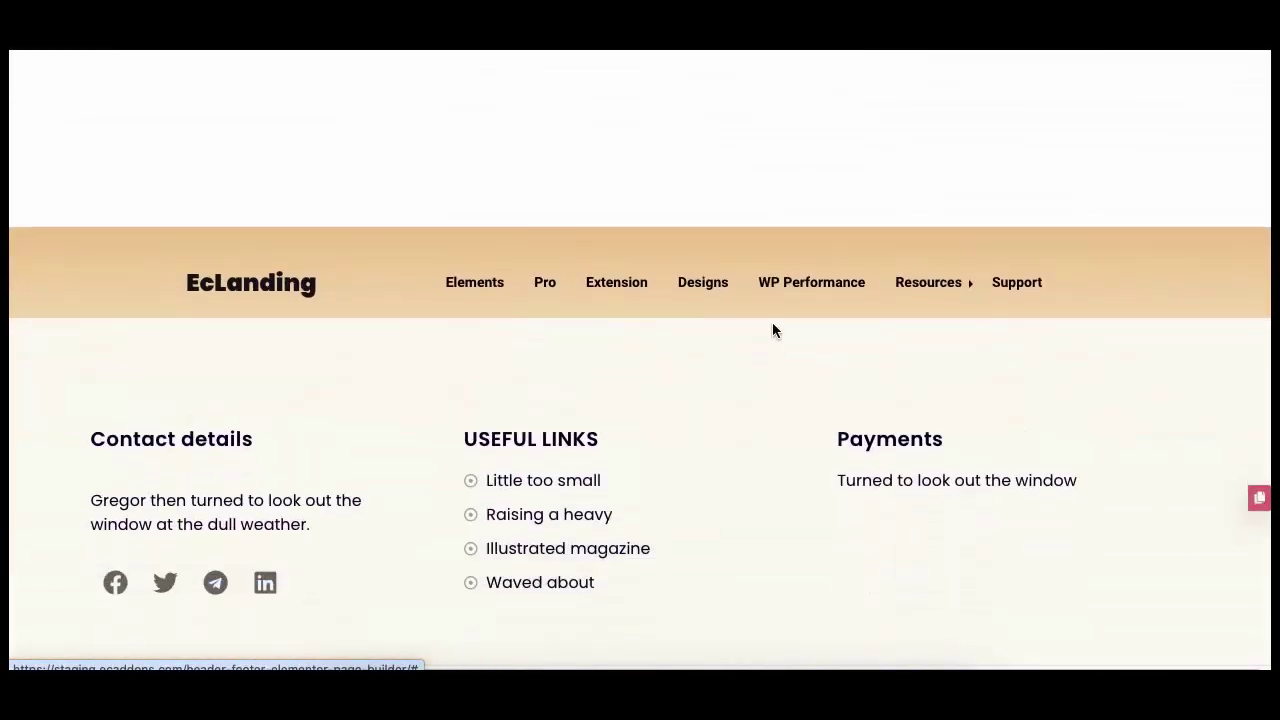
- Examine the header menus, hover effects and footers of the demo designs from ecMechanic through ECMarket
scroll(591, 357, "down", 6)
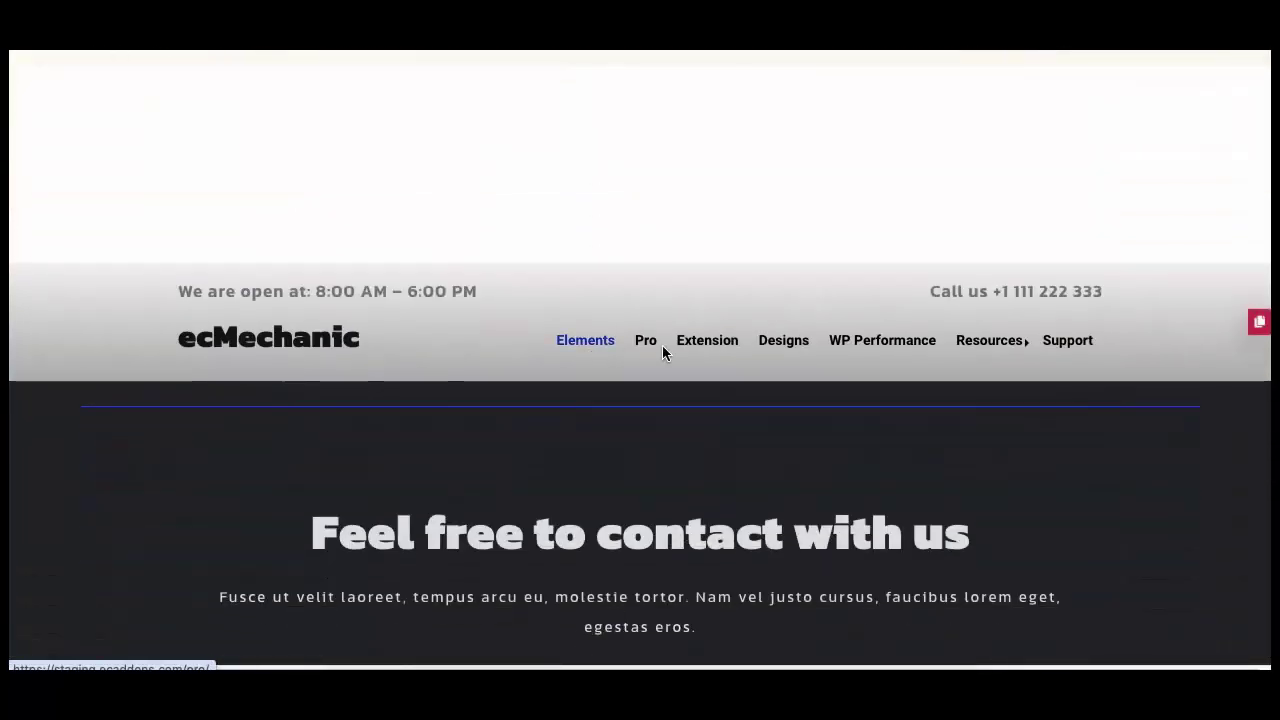
scroll(686, 353, "down", 8)
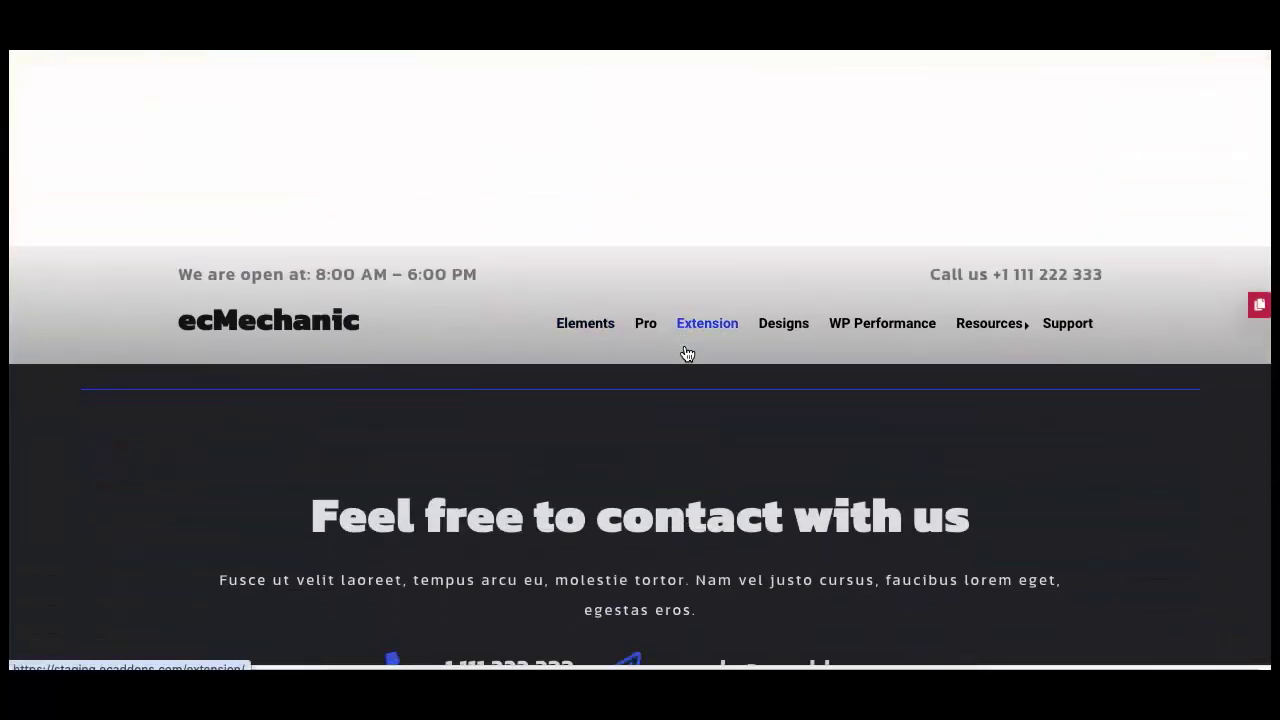
scroll(686, 353, "down", 3)
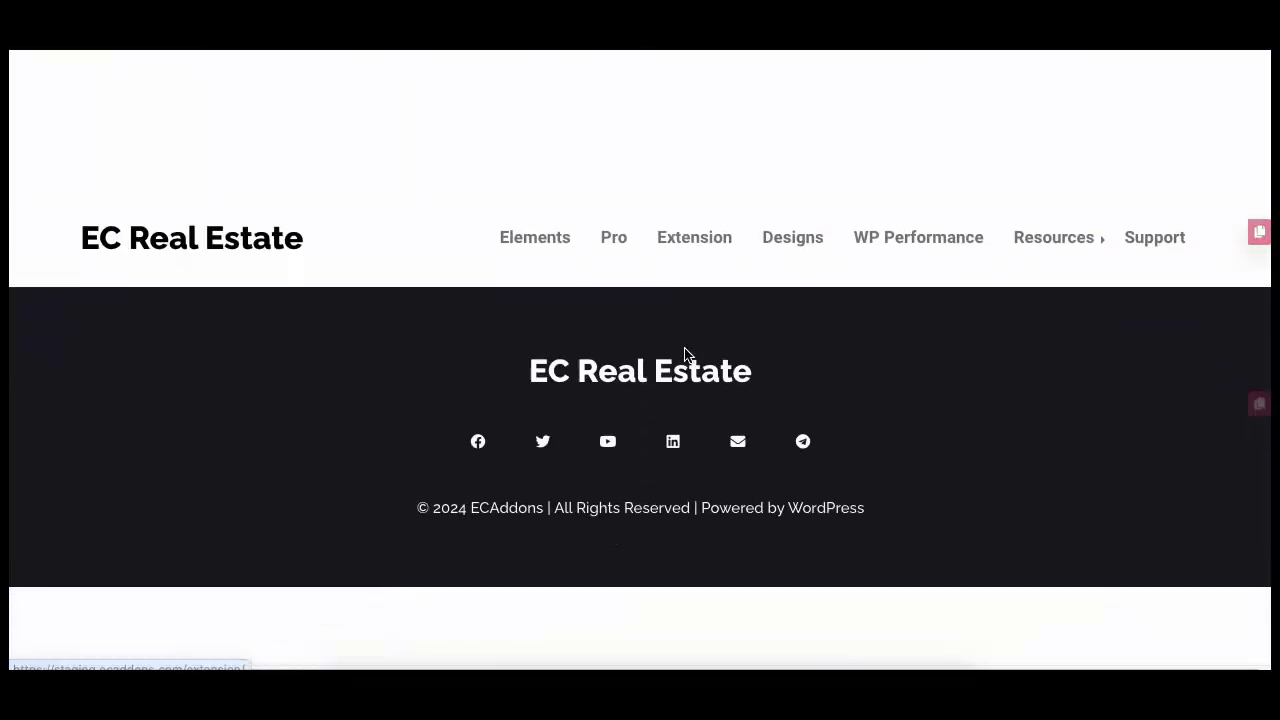
scroll(686, 352, "down", 5)
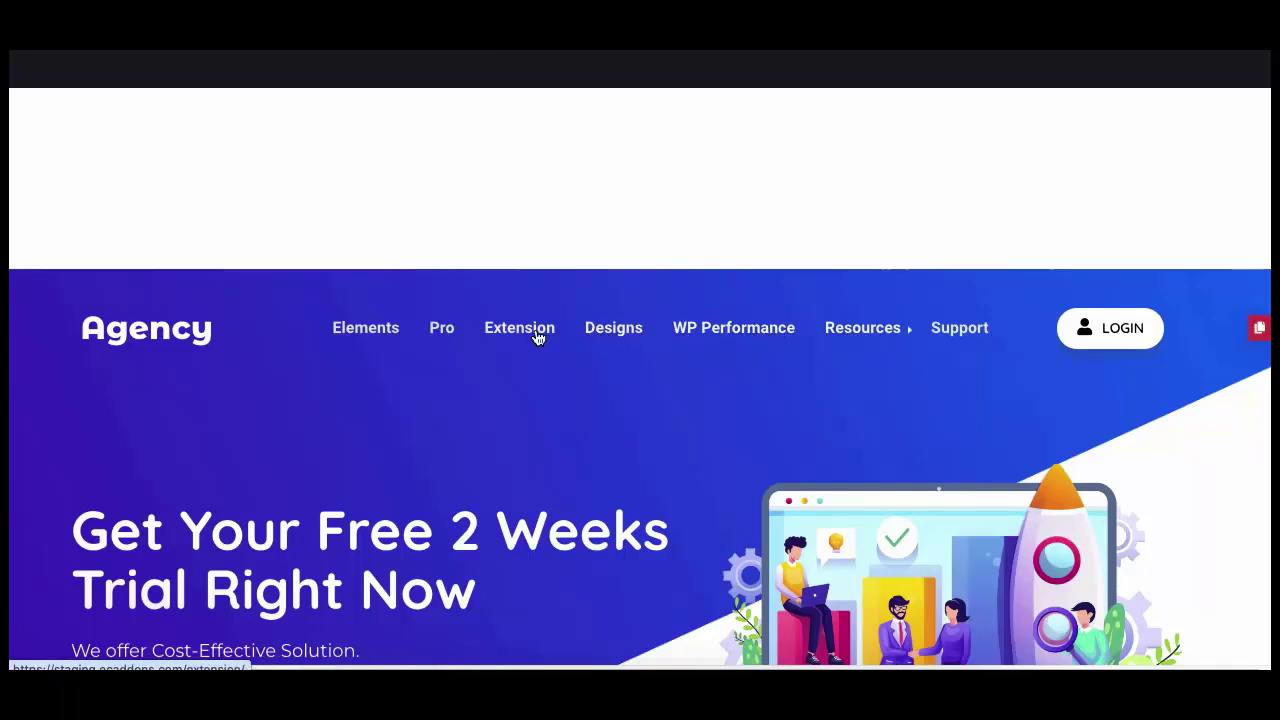
scroll(491, 345, "down", 10)
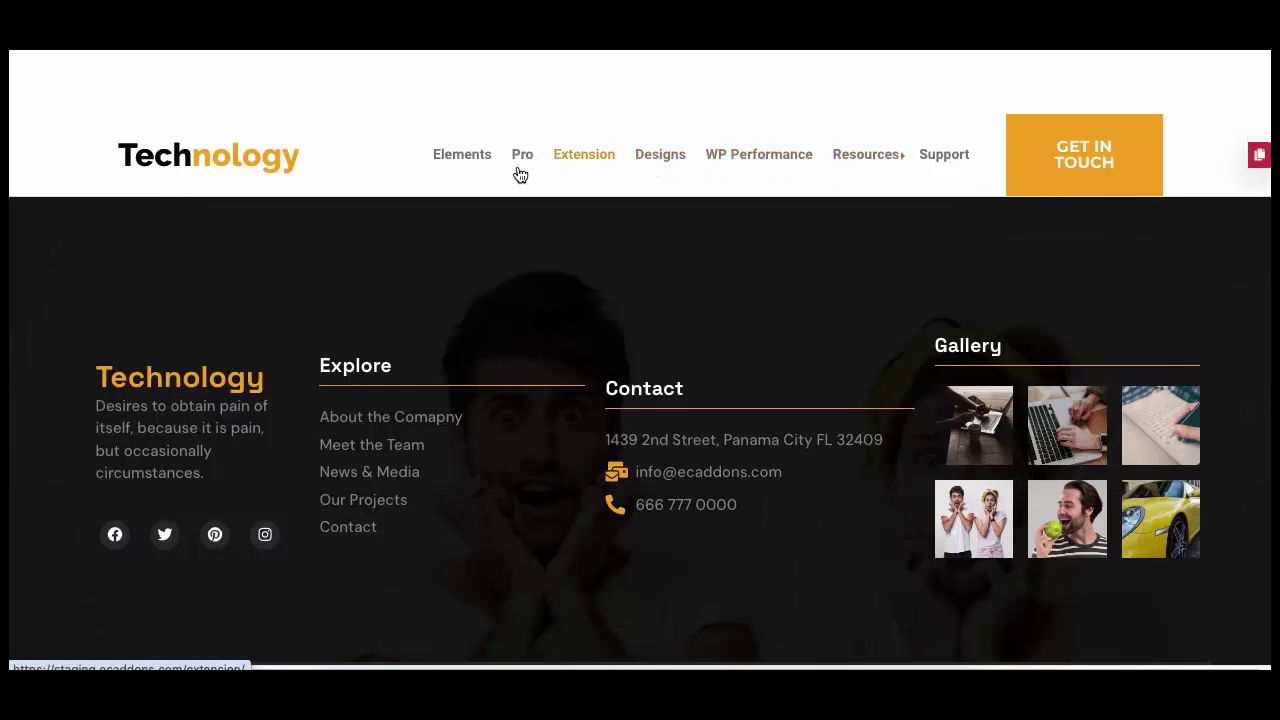
scroll(361, 336, "down", 4)
scroll(360, 344, "down", 3)
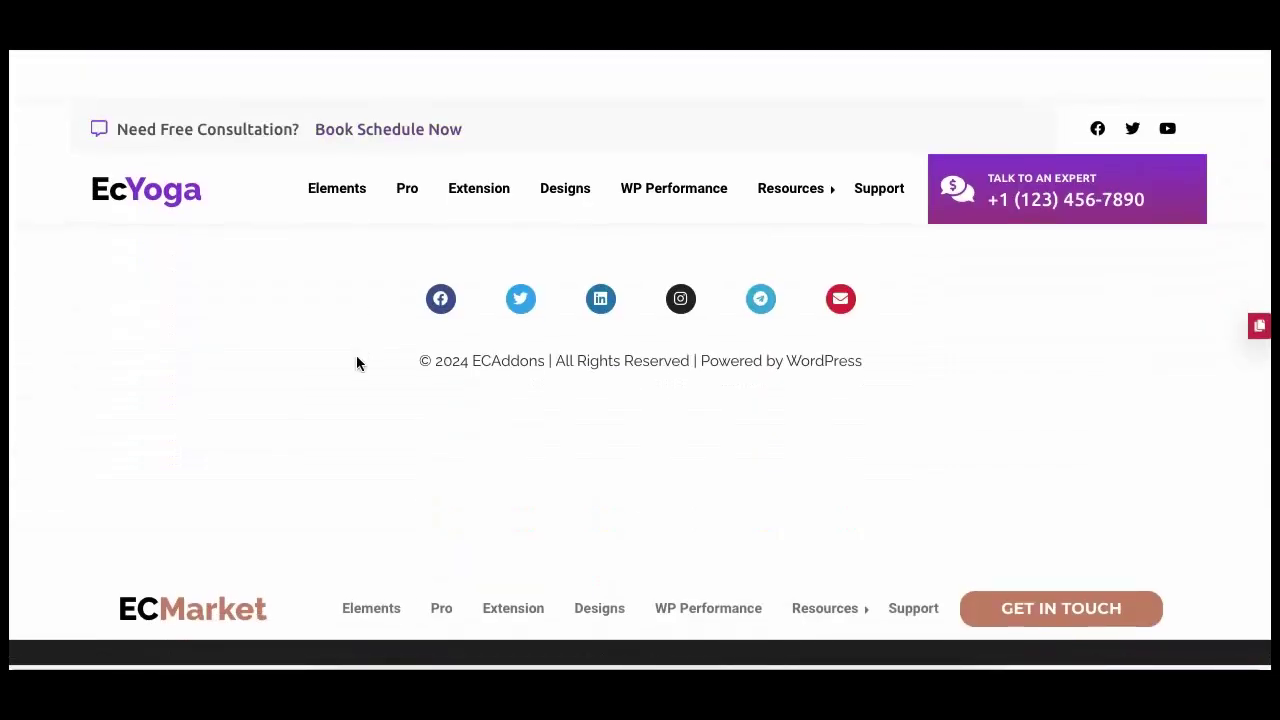
scroll(357, 363, "down", 5)
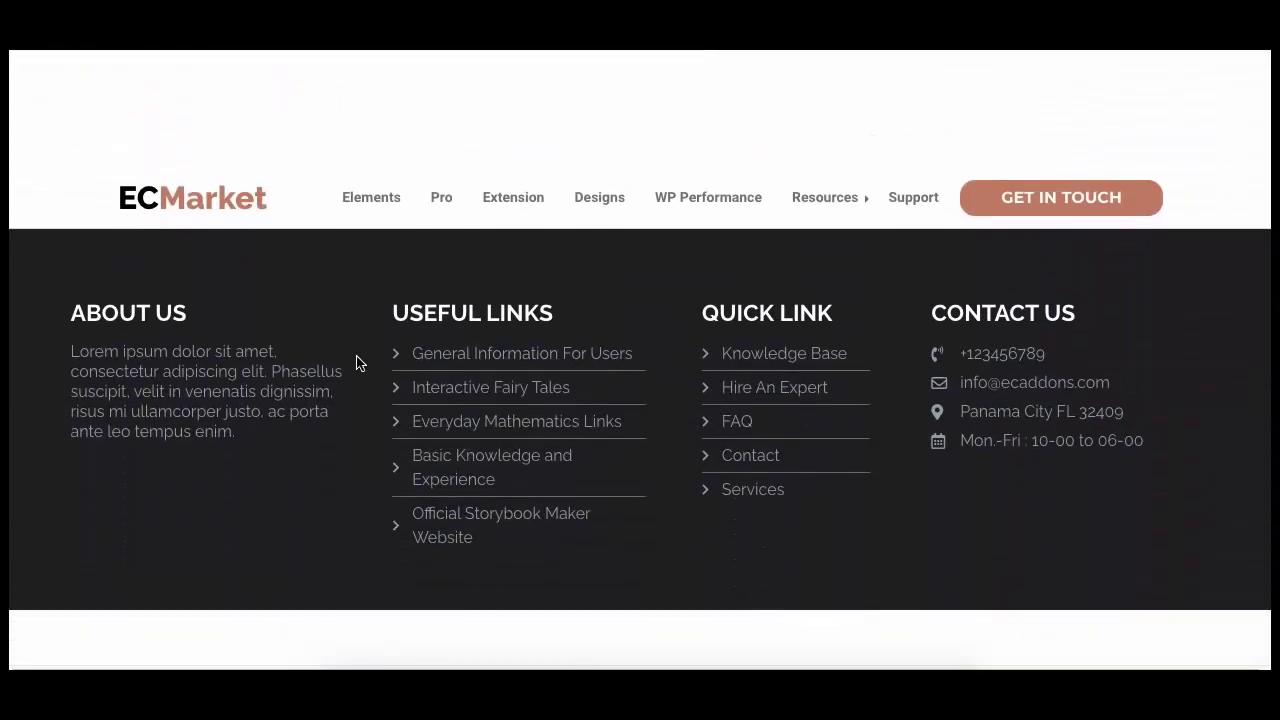
- Open the Barber Shop header's toggle menu to view its slide-in panel, and close it again
scroll(357, 363, "down", 7)
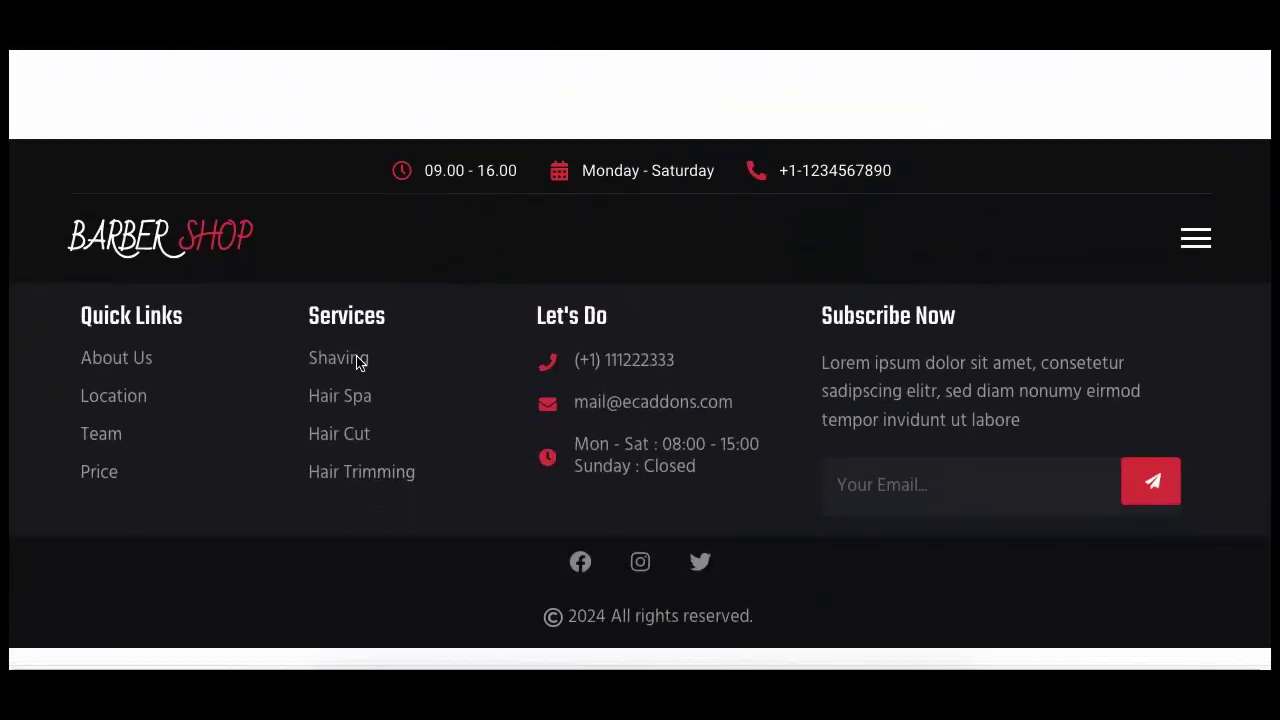
left_click(1196, 222)
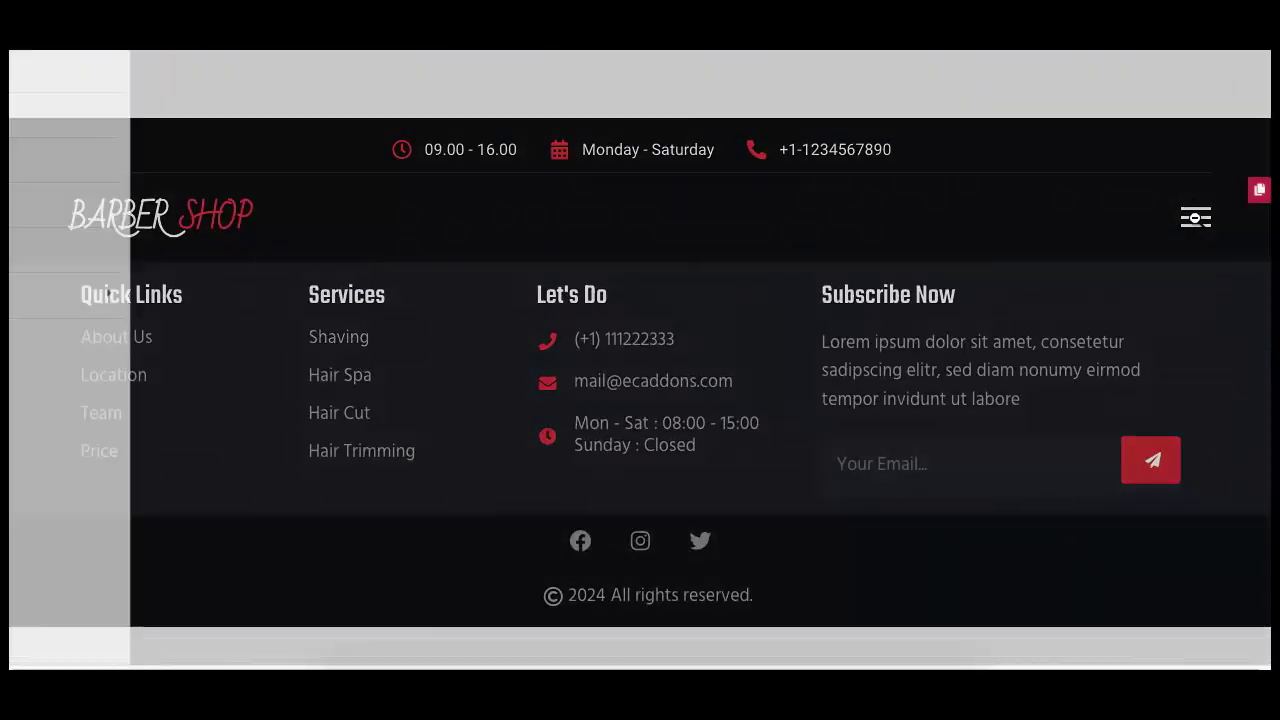
left_click(1134, 219)
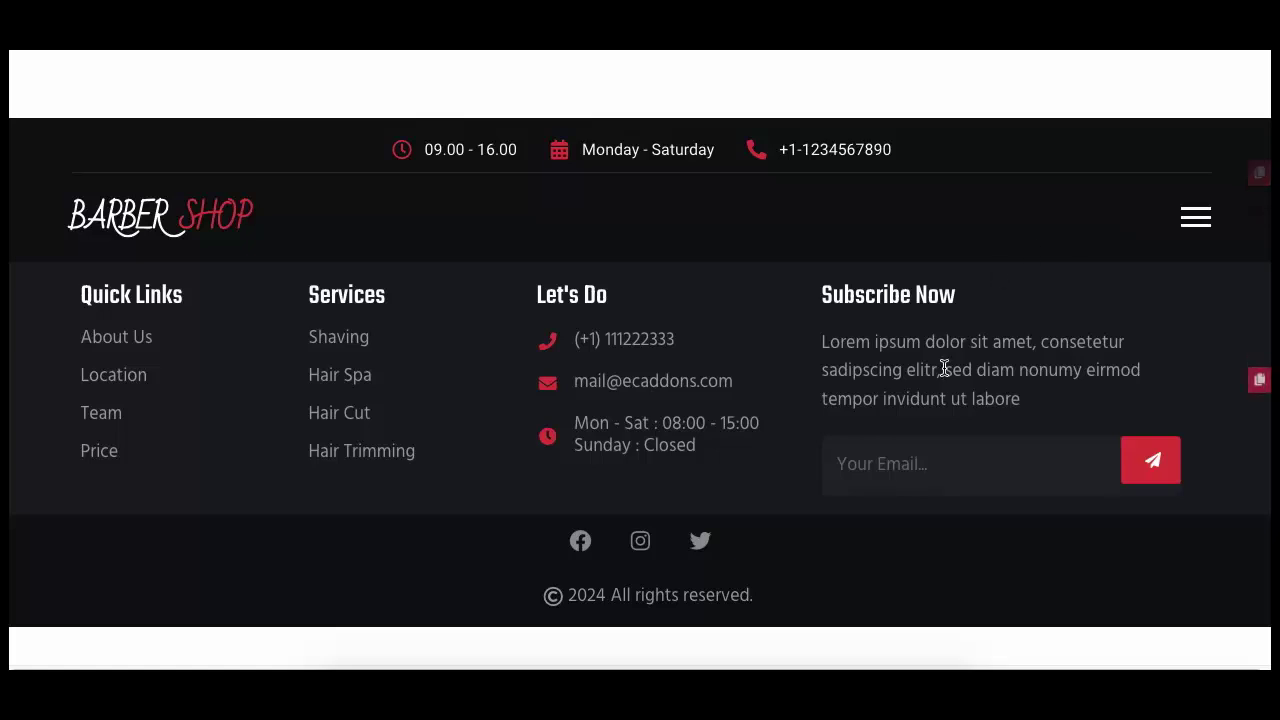
- Examine the Business and Beauty Salon demo designs, including the underline hover effects on their header menus
scroll(944, 368, "down", 6)
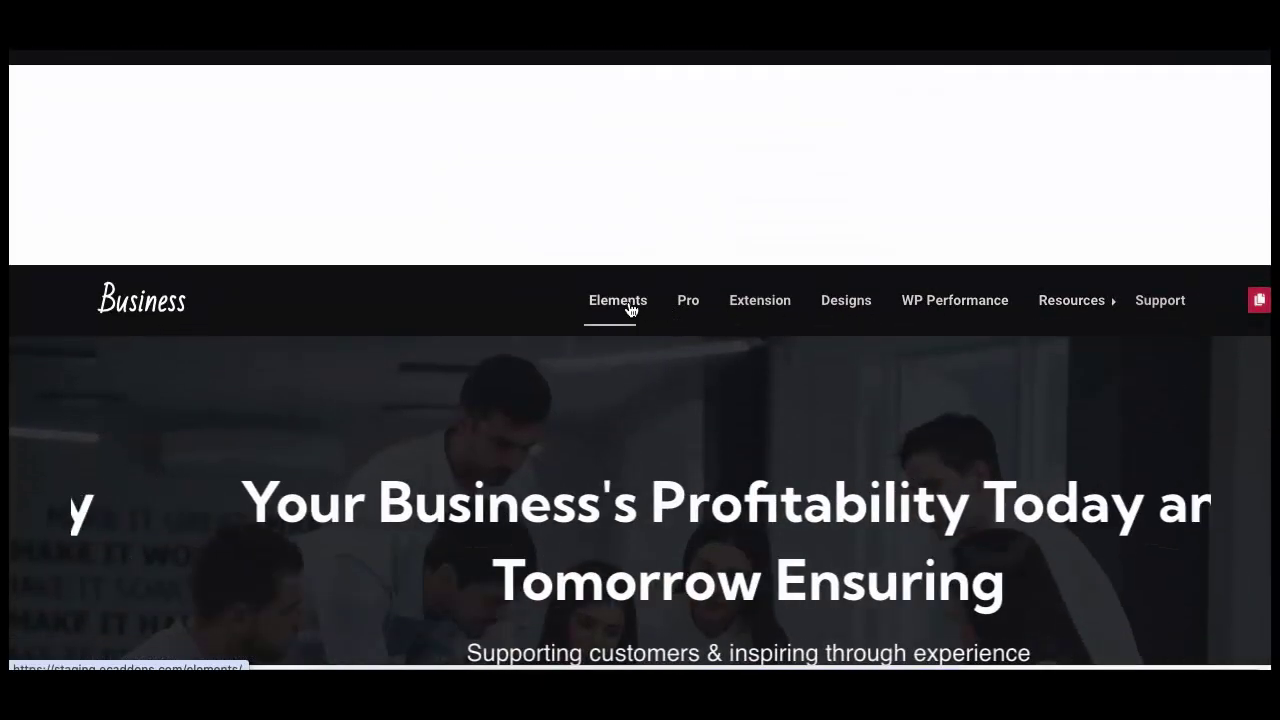
scroll(651, 414, "down", 12)
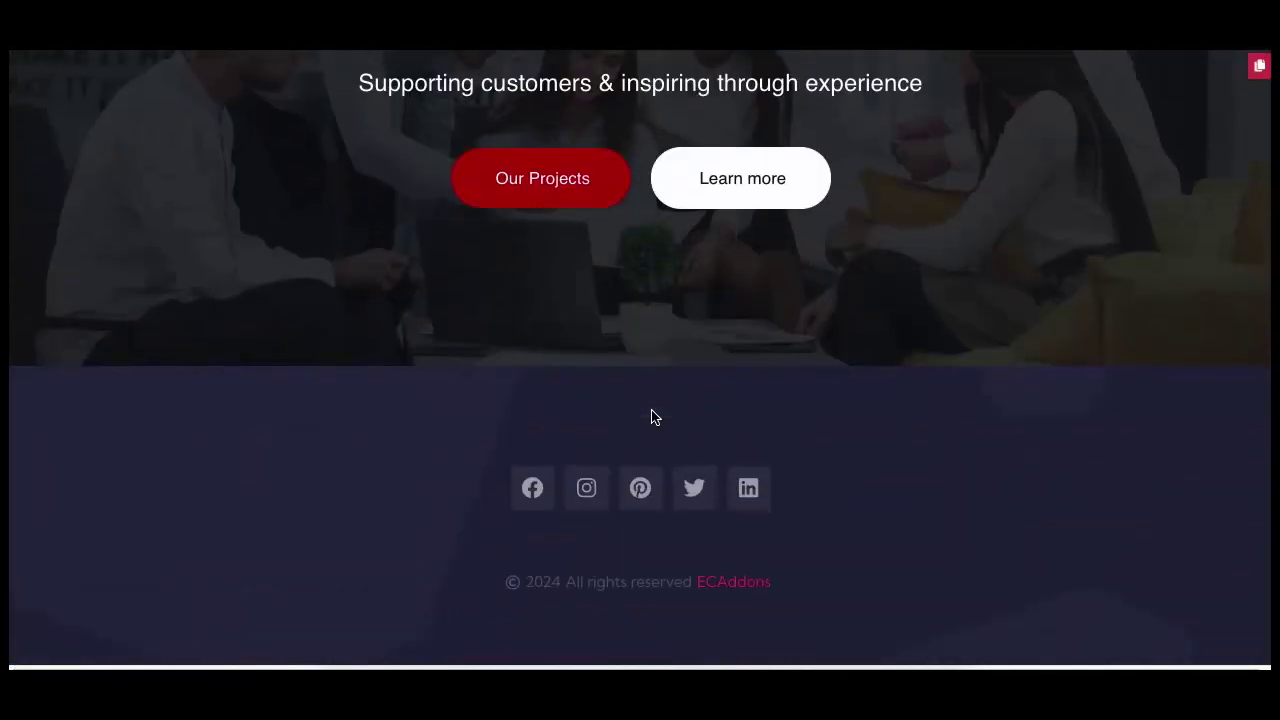
scroll(651, 410, "down", 10)
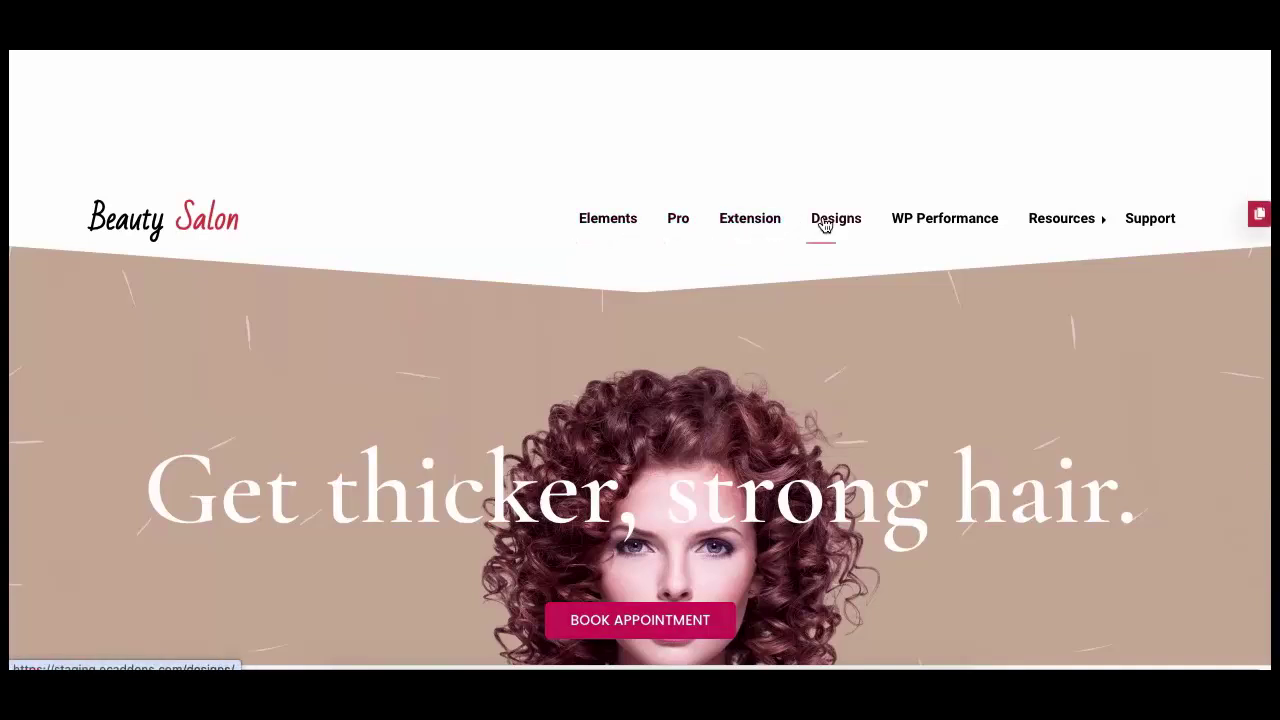
- Open the IT Solution header's toggle menu to view its slide-in panel, and close it again
scroll(820, 296, "down", 8)
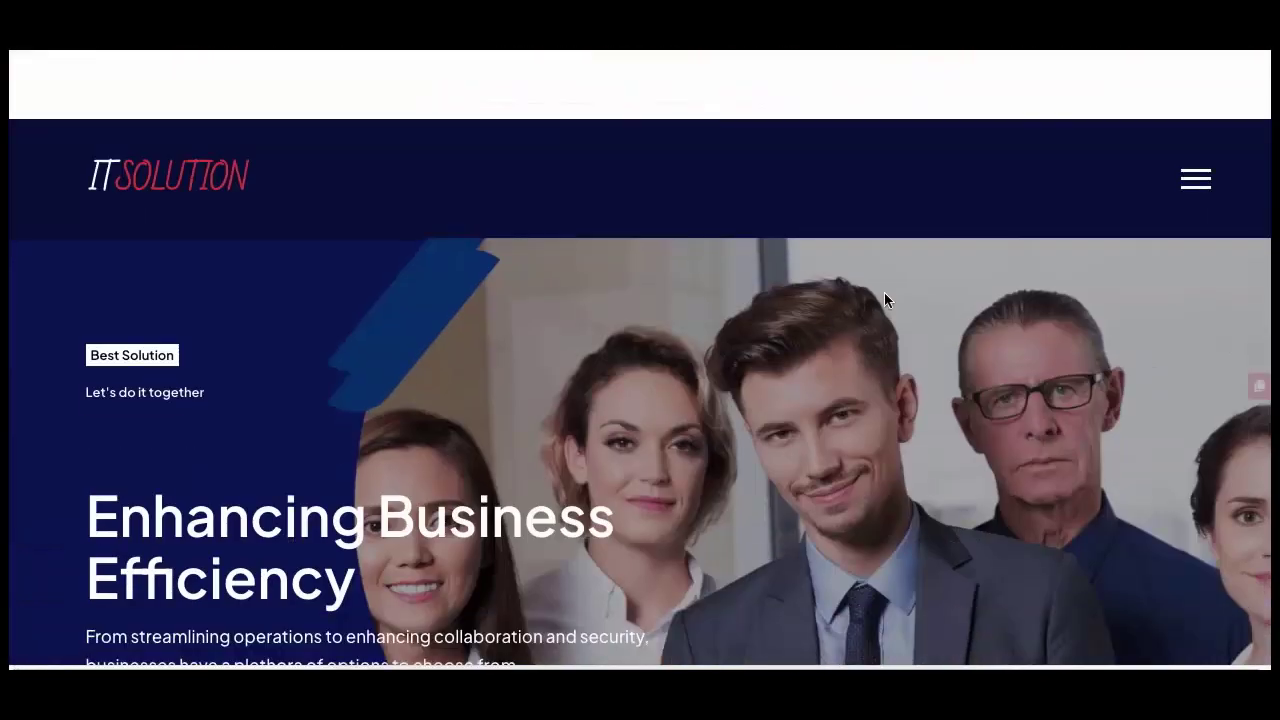
left_click(1189, 192)
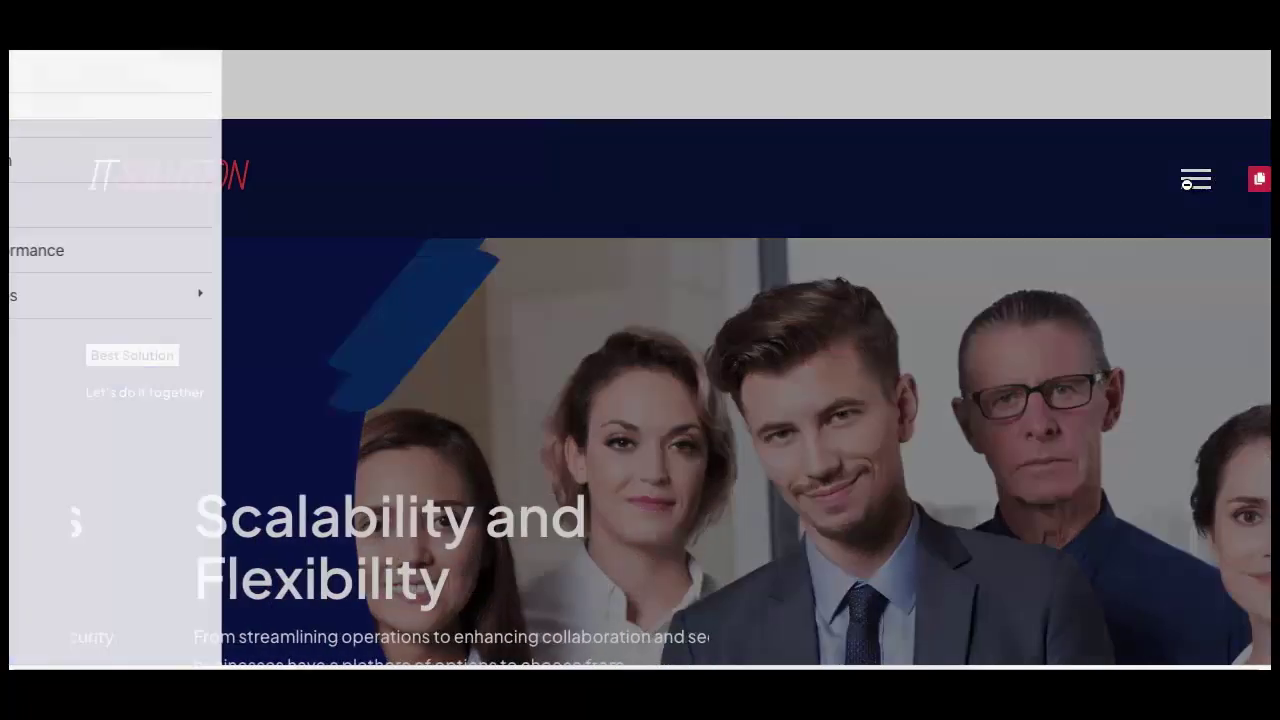
left_click(1020, 194)
- Examine the remaining demo designs through Smart Agency, Saas and EcYoga, including the Resources submenu and menu hover effects
scroll(903, 403, "down", 5)
scroll(899, 403, "down", 10)
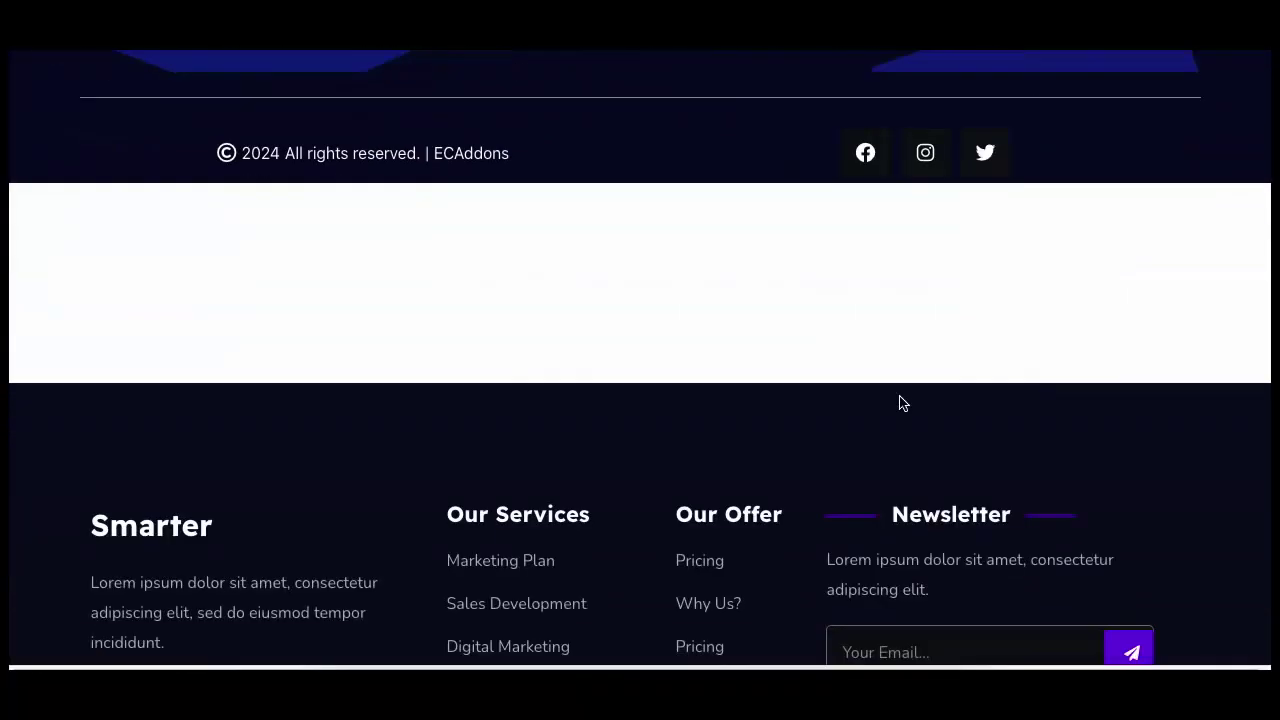
scroll(880, 330, "down", 1)
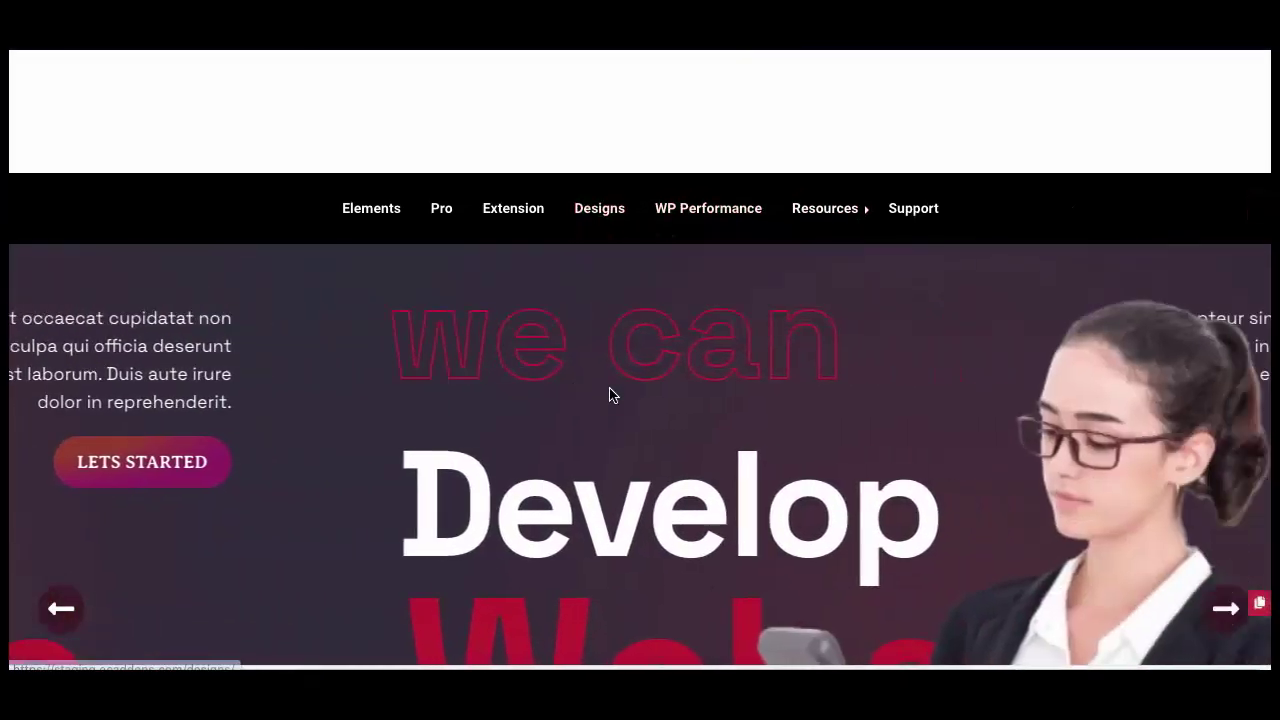
scroll(609, 394, "down", 8)
scroll(609, 388, "down", 10)
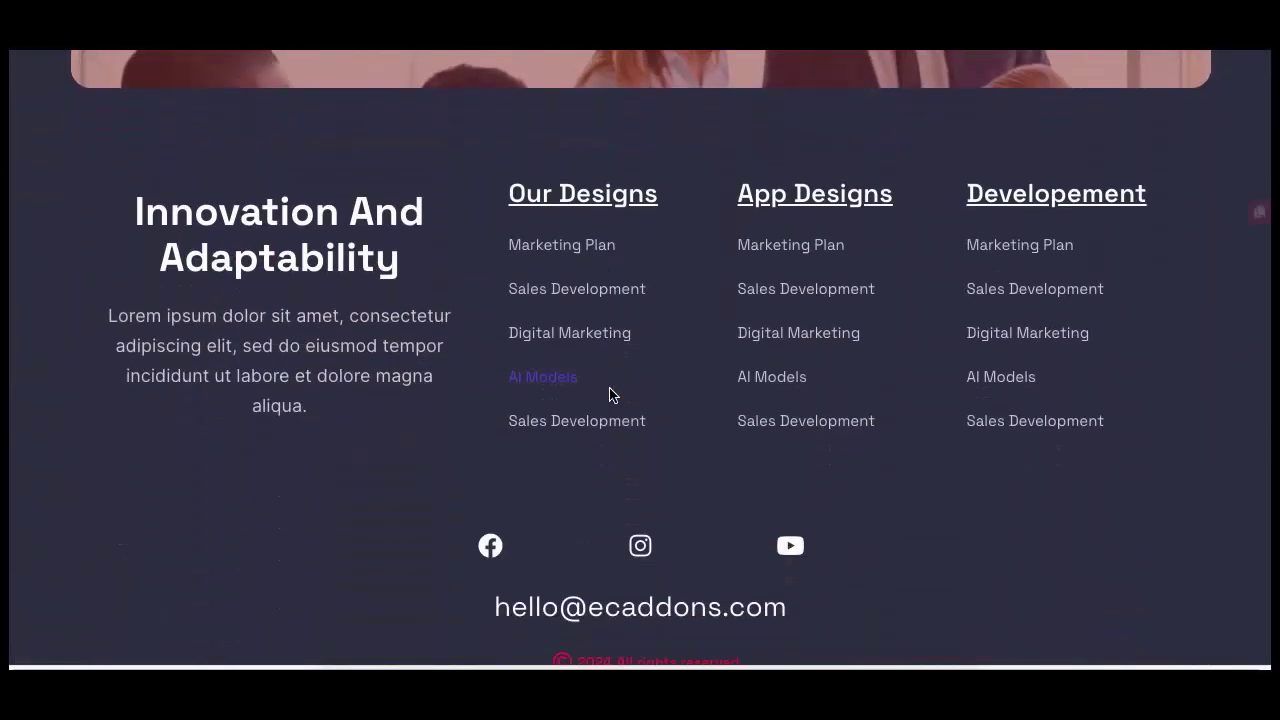
scroll(612, 394, "down", 4)
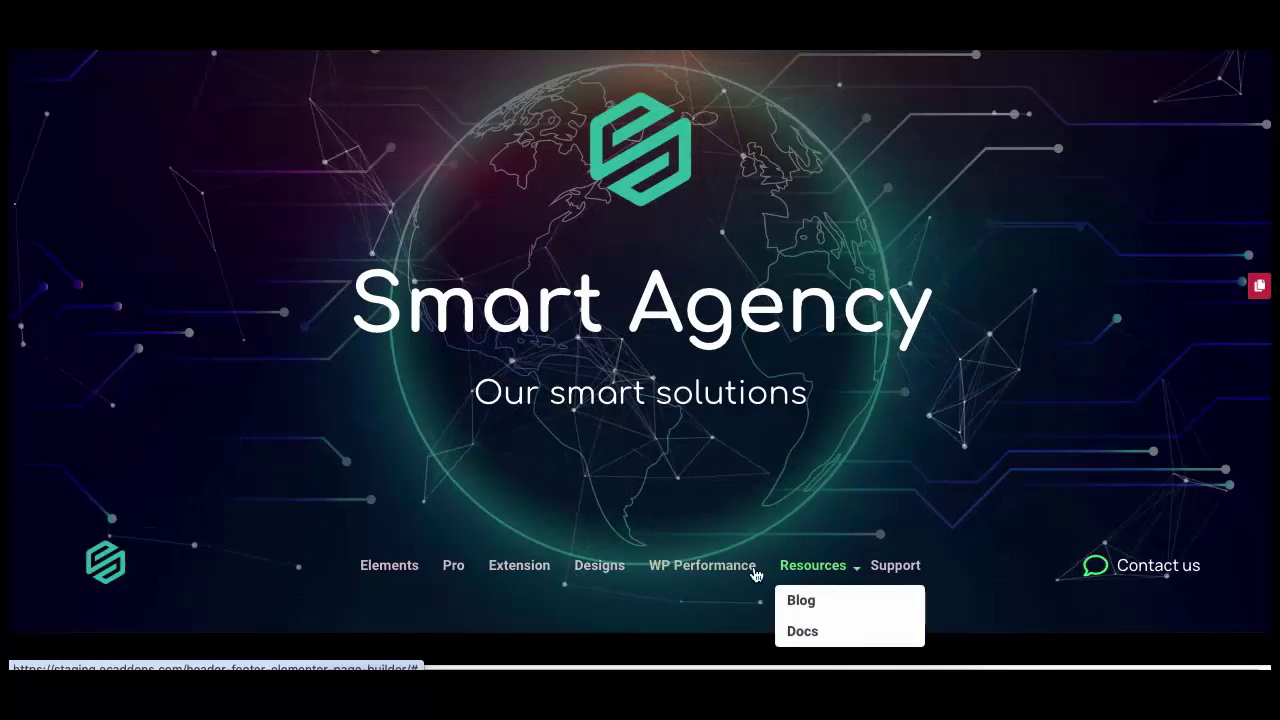
scroll(782, 508, "down", 12)
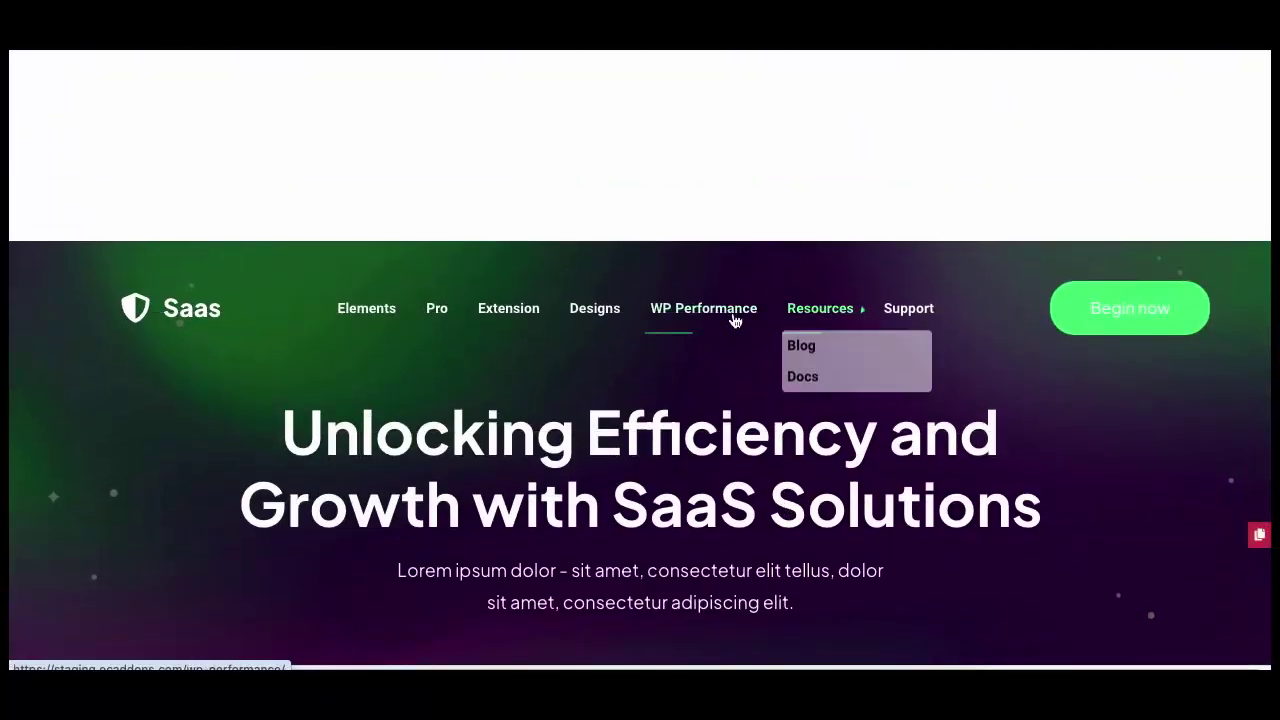
scroll(738, 430, "down", 10)
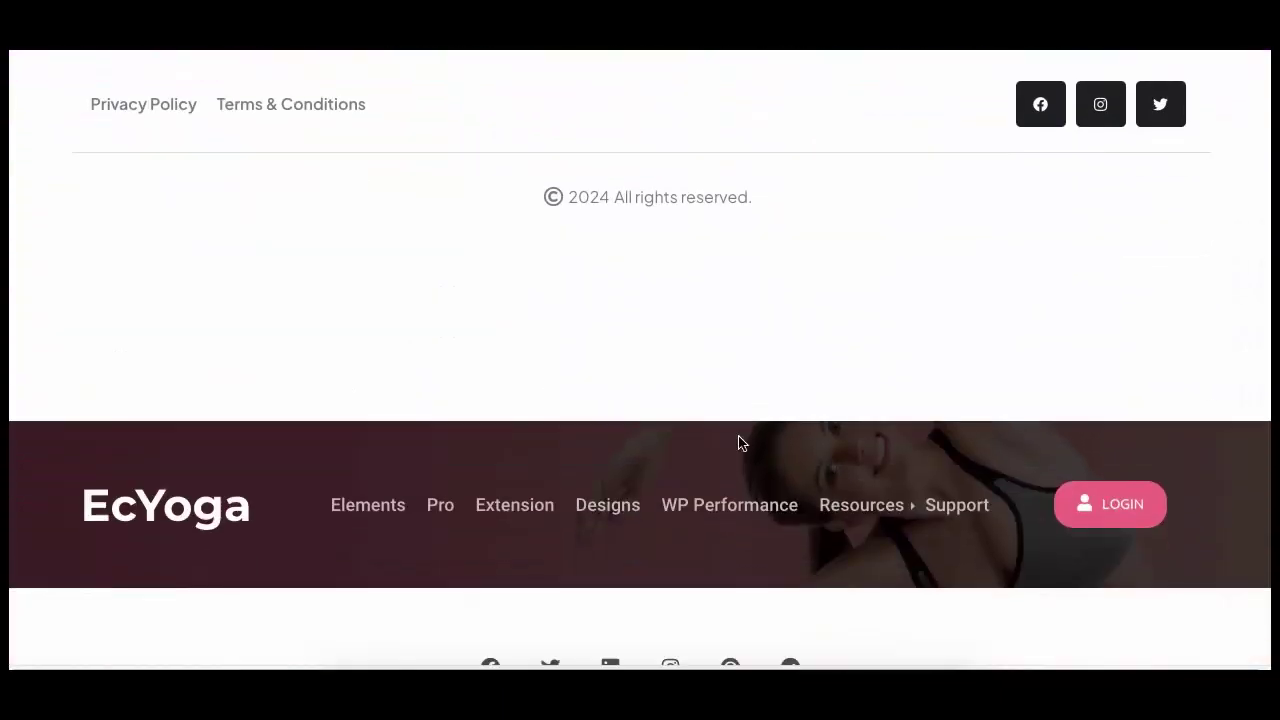
scroll(703, 451, "down", 5)
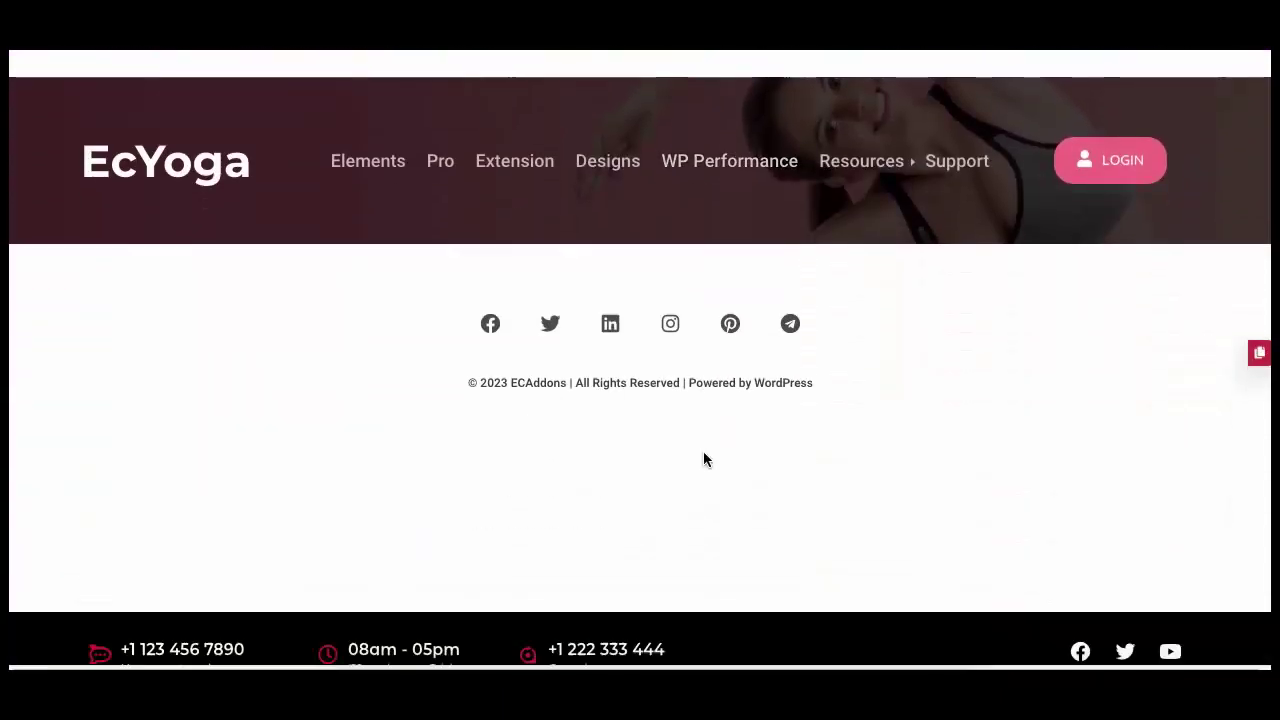